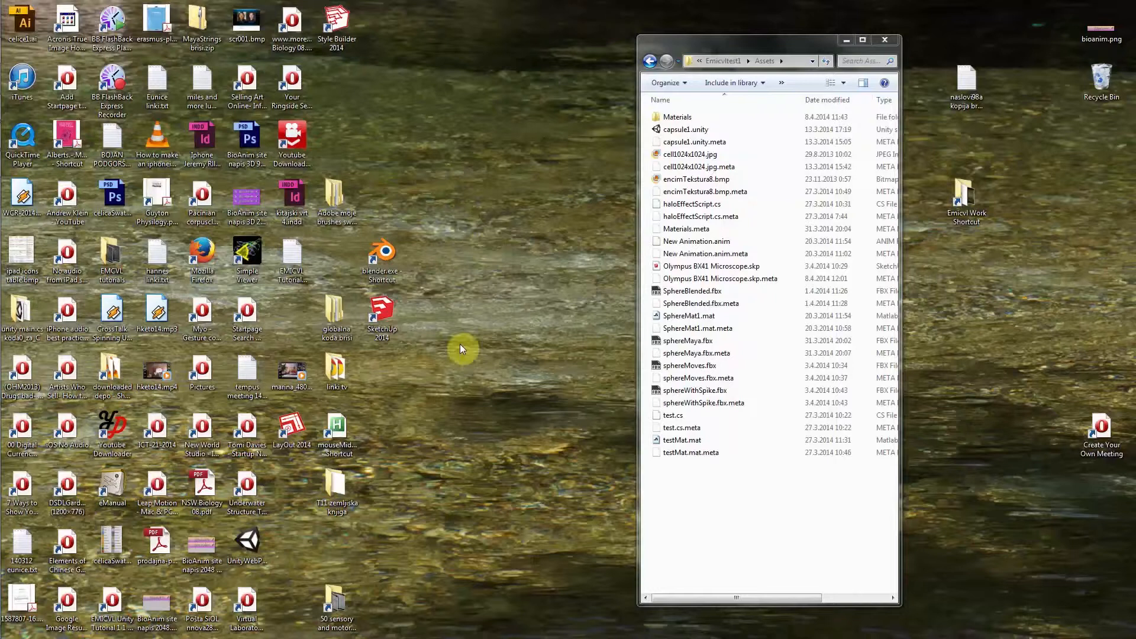
# Step: Launch SketchUp 2014 and start using it with a blank model
pyautogui.click(382, 319)
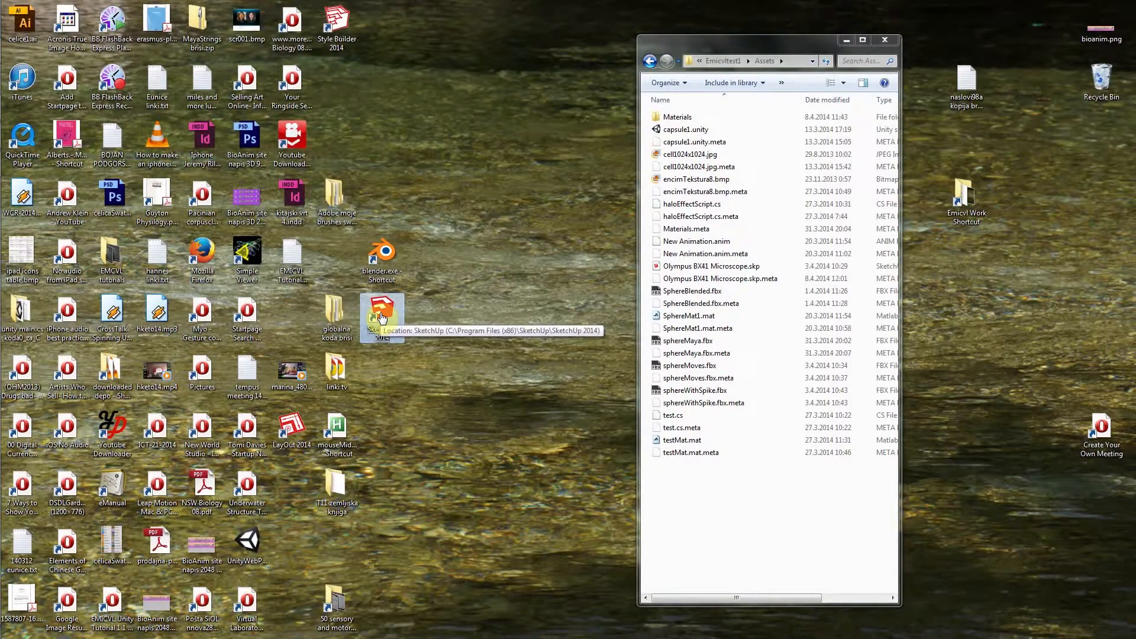
pyautogui.click(382, 319)
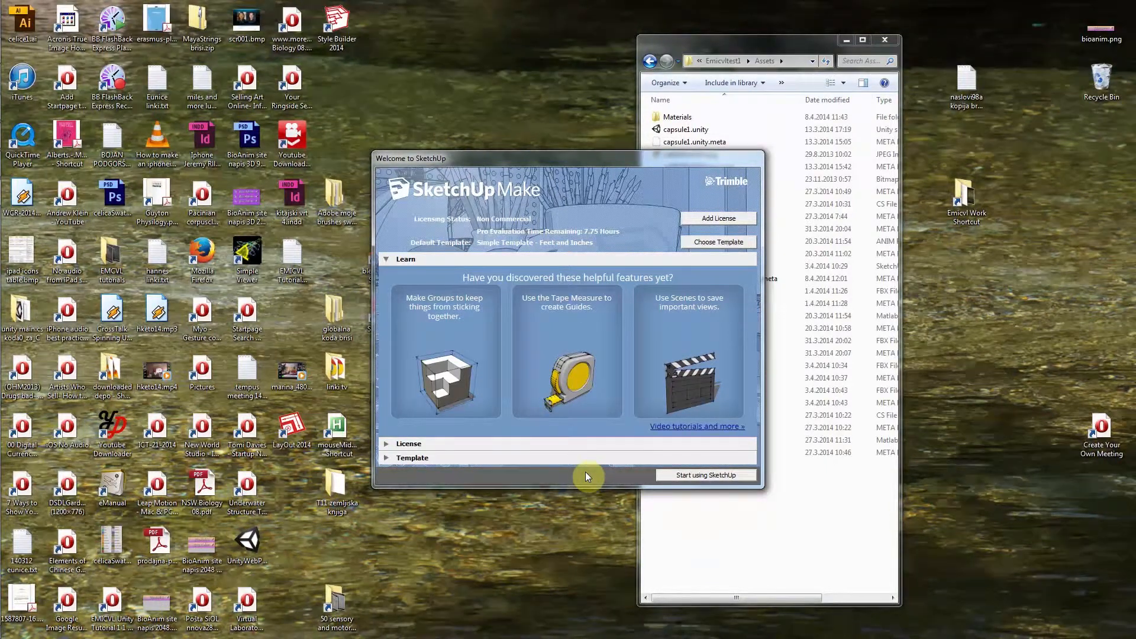
pyautogui.click(688, 476)
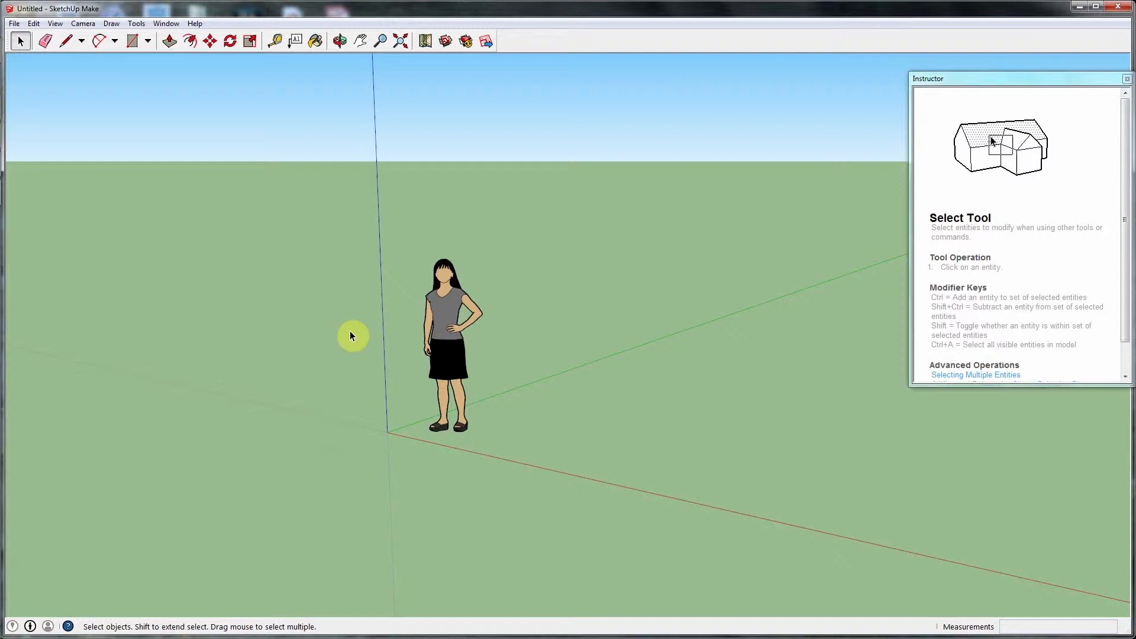
# Step: Open Olympus BX41 Microscope.skp from Emicvl > Emicvltest1 > Assets on drive DATAC (O:) and dismiss the version notice
pyautogui.click(15, 24)
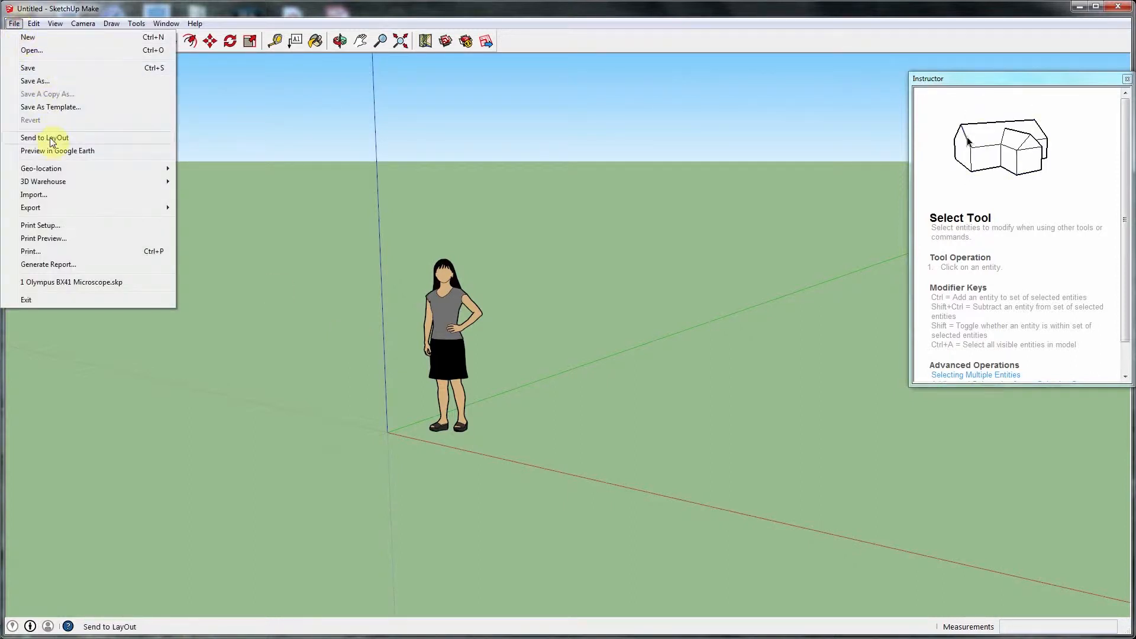
pyautogui.click(37, 51)
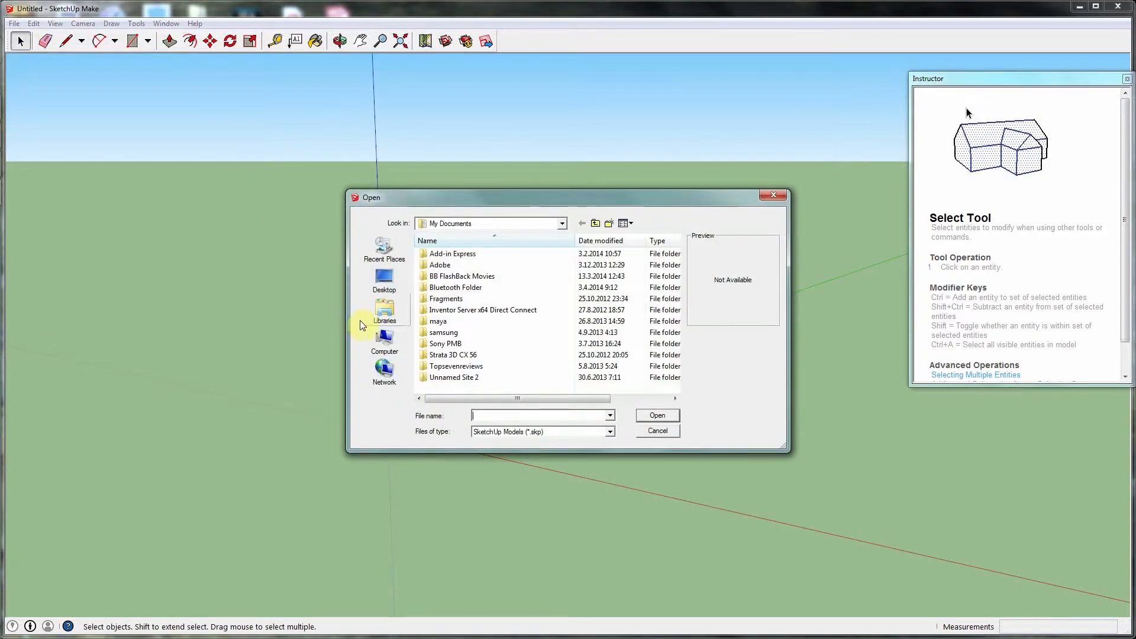
pyautogui.click(385, 342)
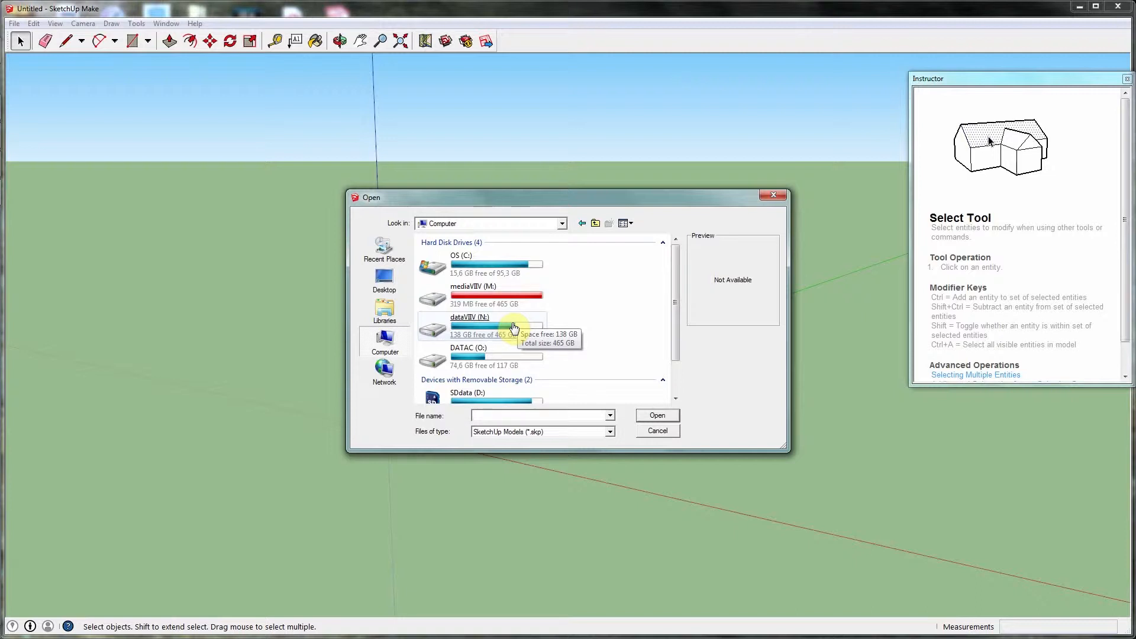
pyautogui.click(511, 365)
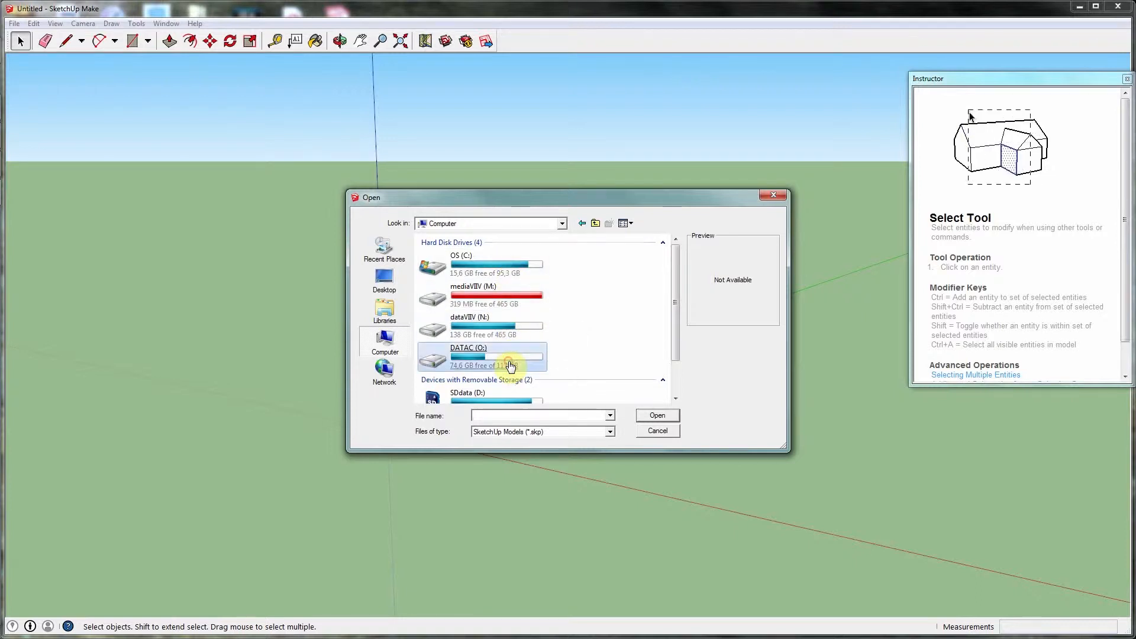
pyautogui.click(510, 365)
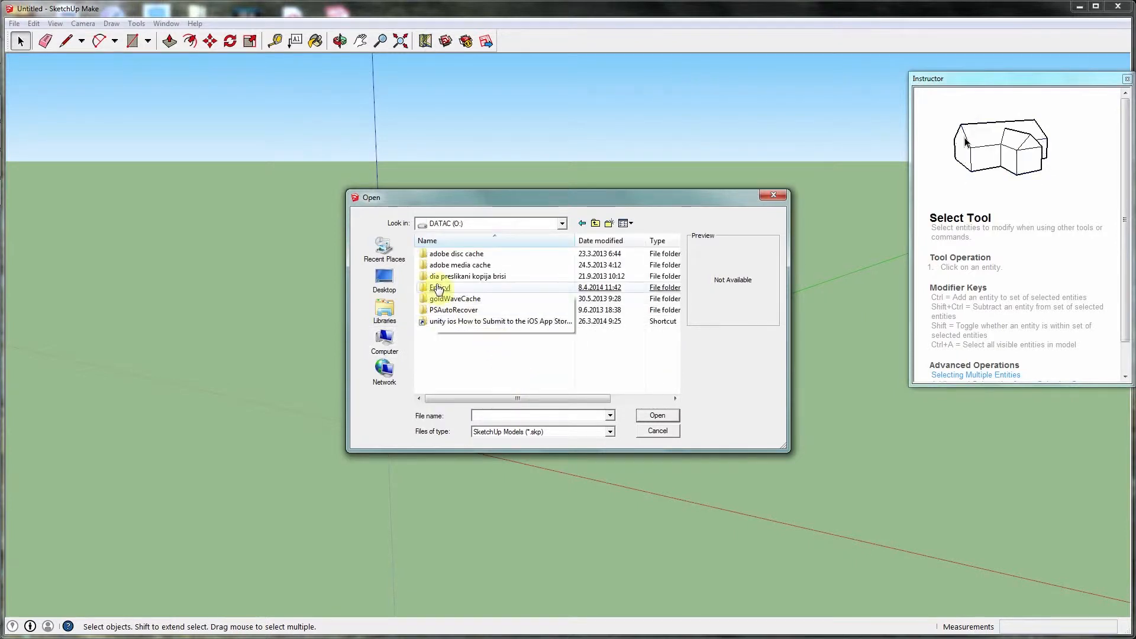
pyautogui.doubleClick(438, 288)
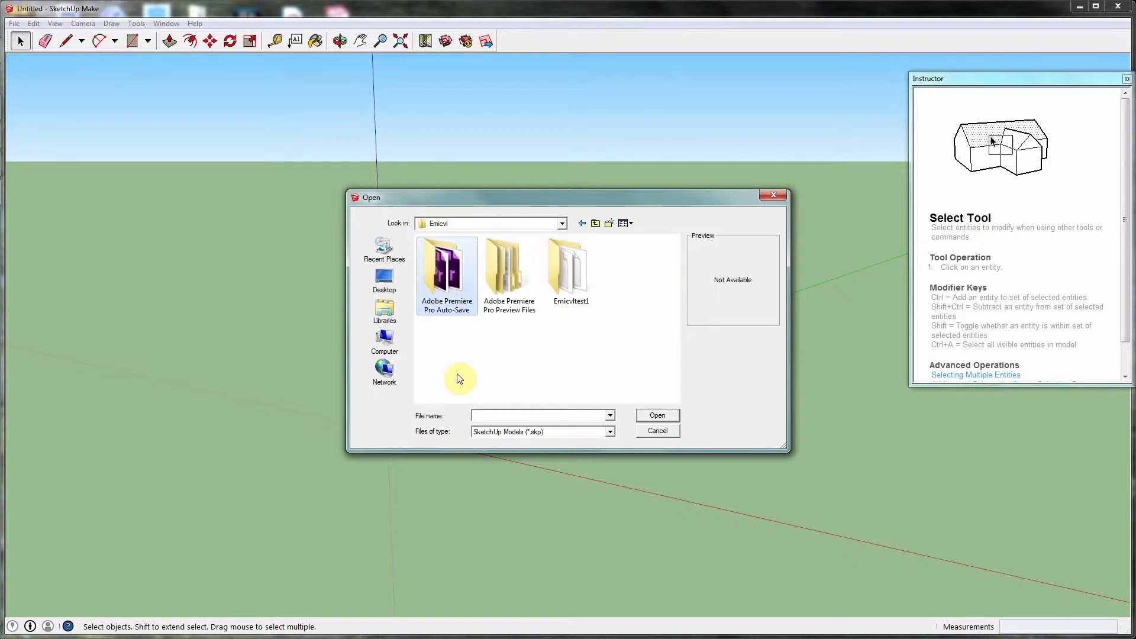
pyautogui.doubleClick(581, 283)
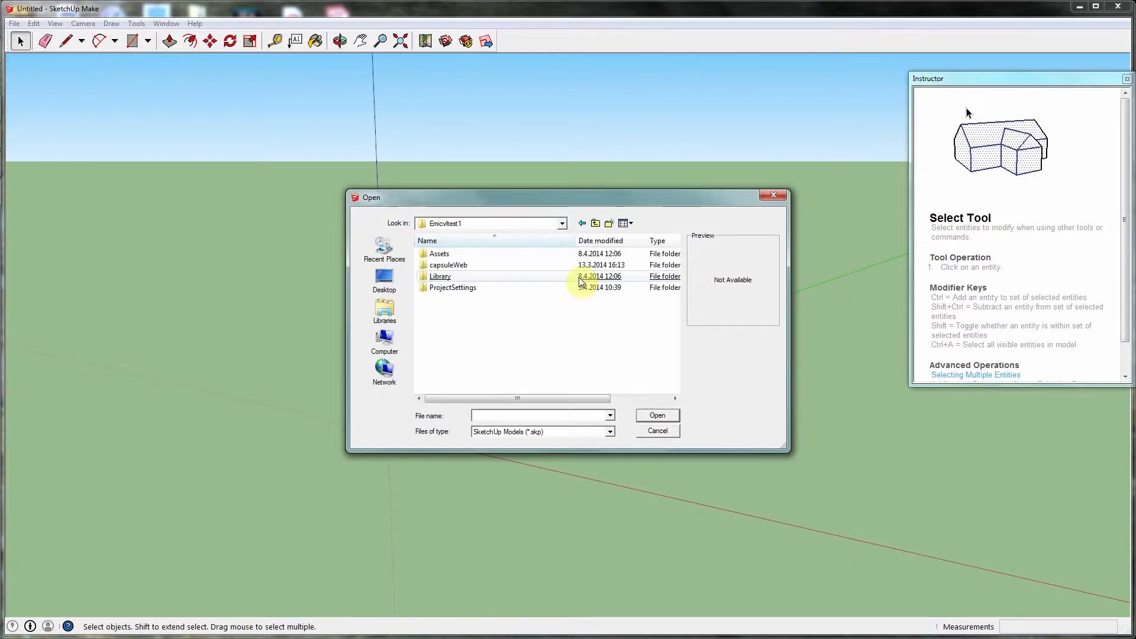
pyautogui.click(439, 253)
pyautogui.doubleClick(439, 254)
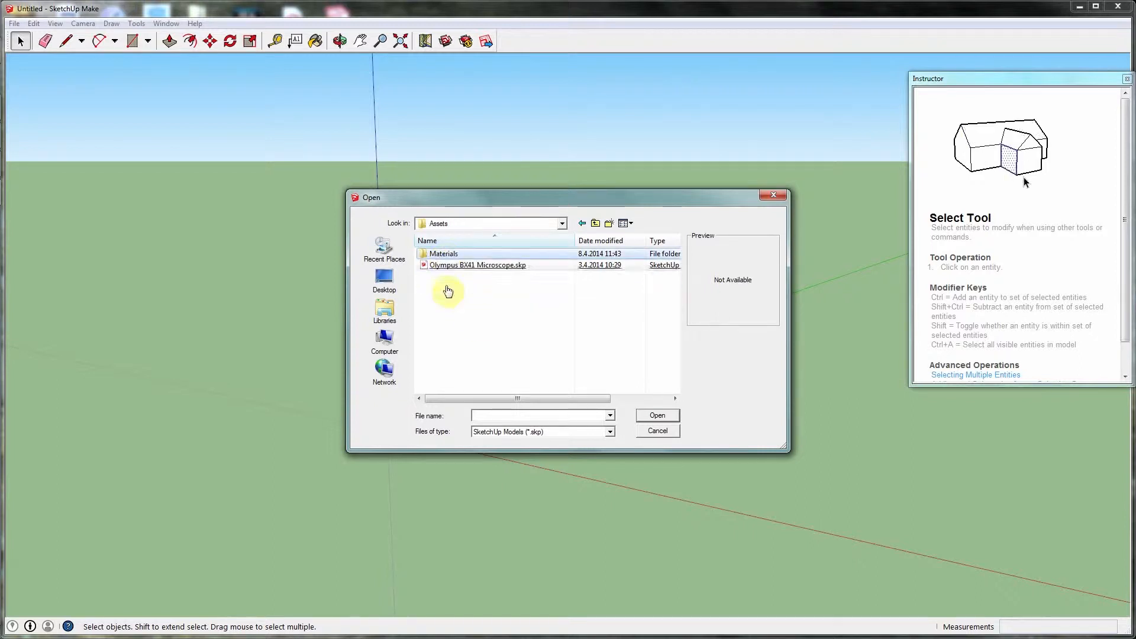
pyautogui.click(441, 266)
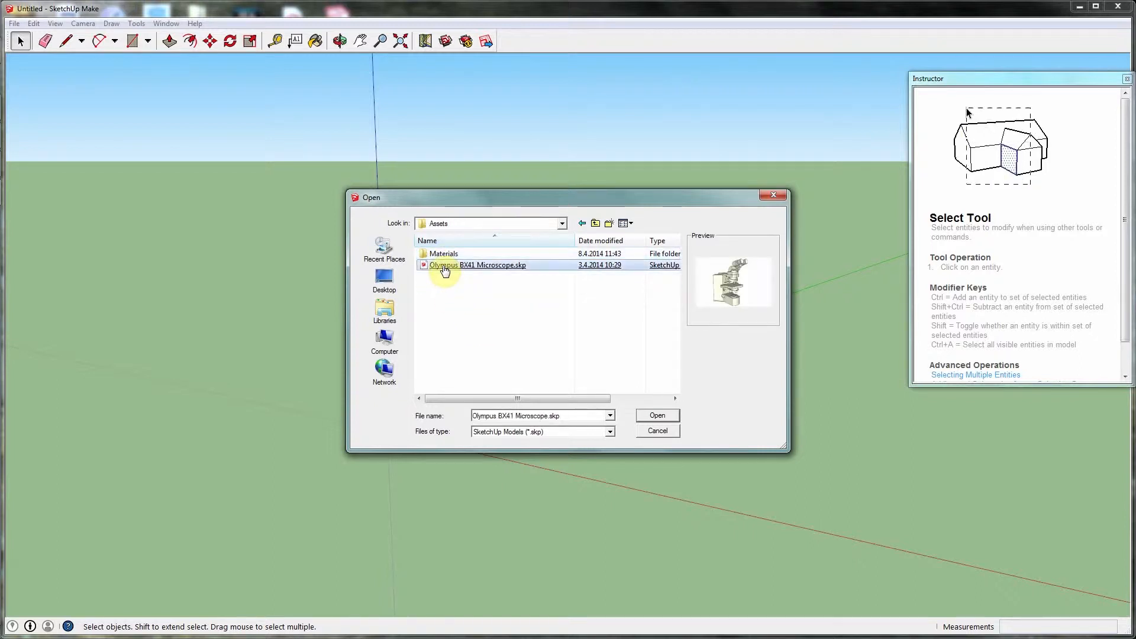
pyautogui.doubleClick(476, 265)
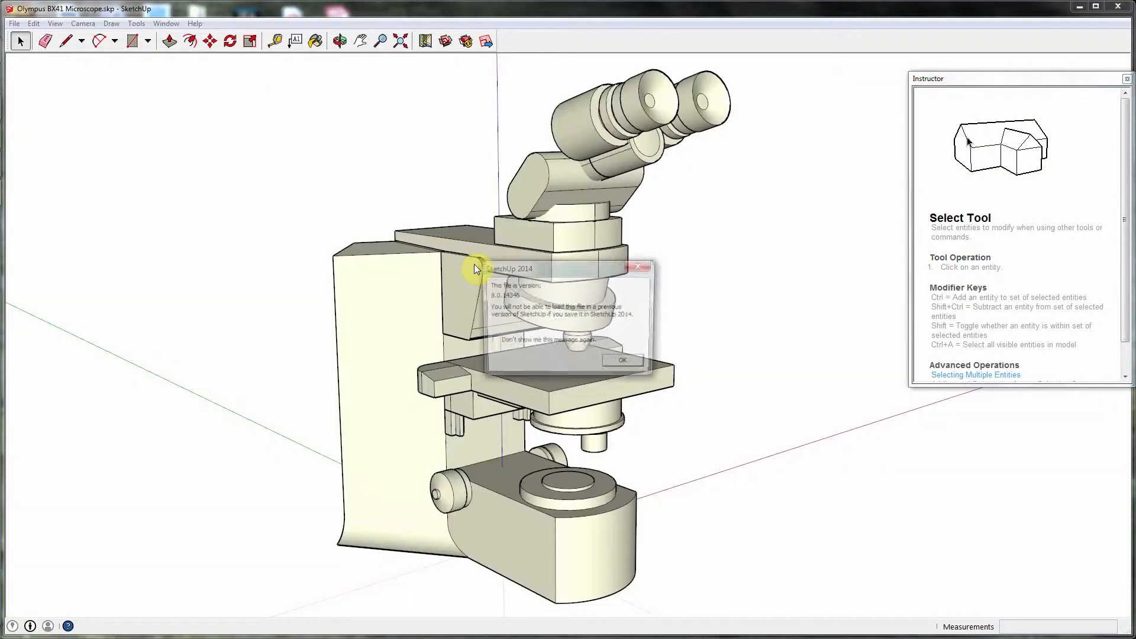
pyautogui.click(619, 364)
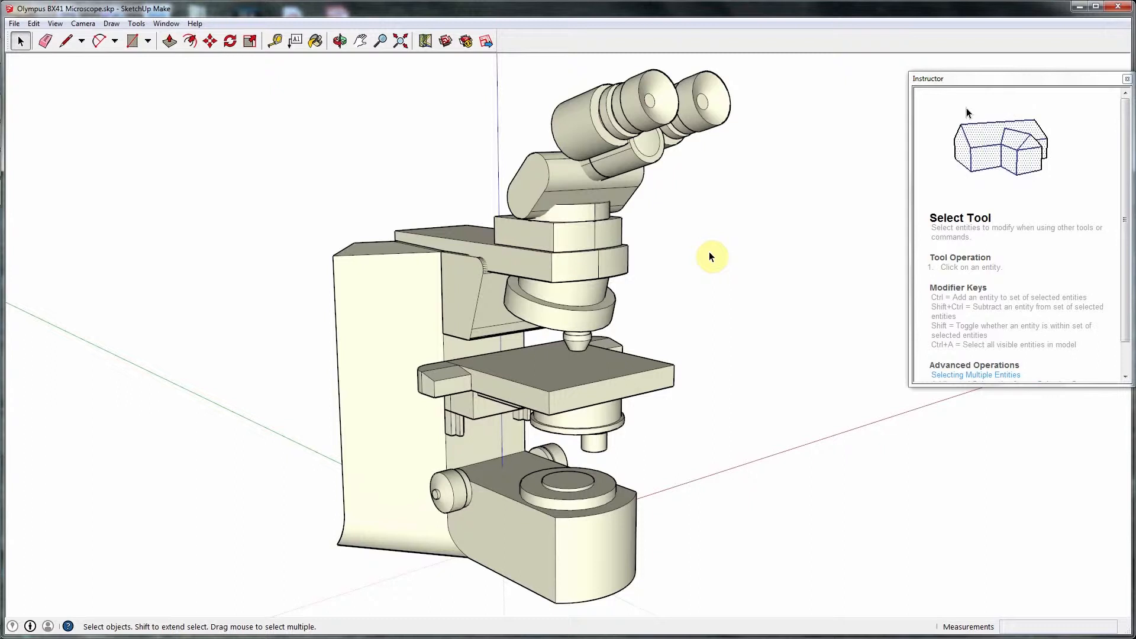
# Step: Export the microscope as the COLLADA 3D model Olympus BX41 Microscope.dae in My Documents and close SketchUp
pyautogui.click(14, 24)
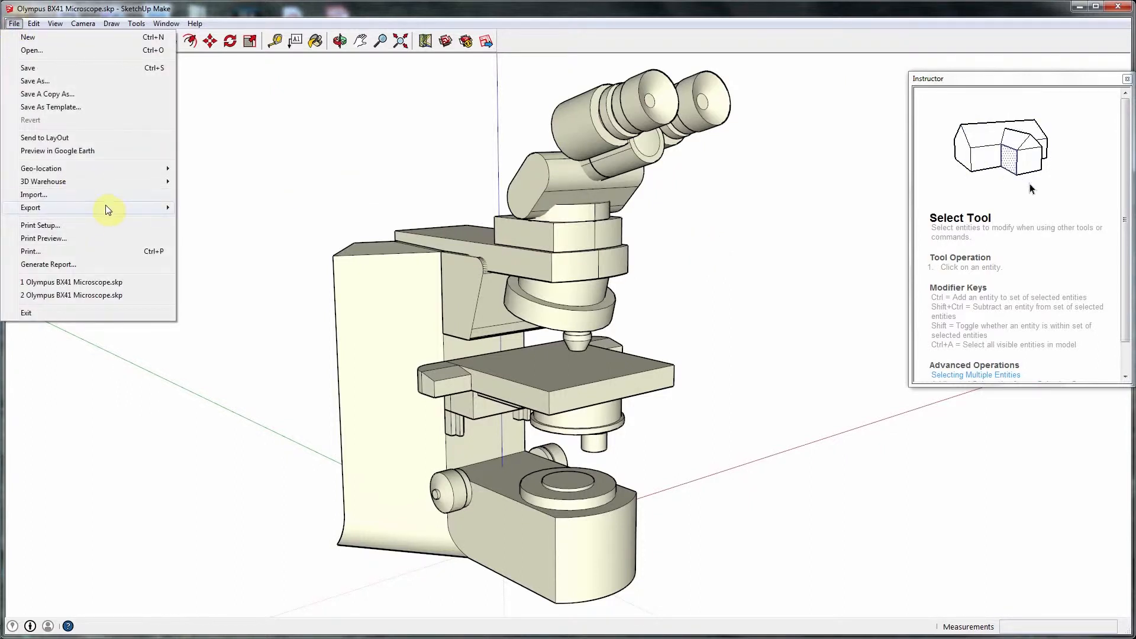
pyautogui.moveTo(107, 207)
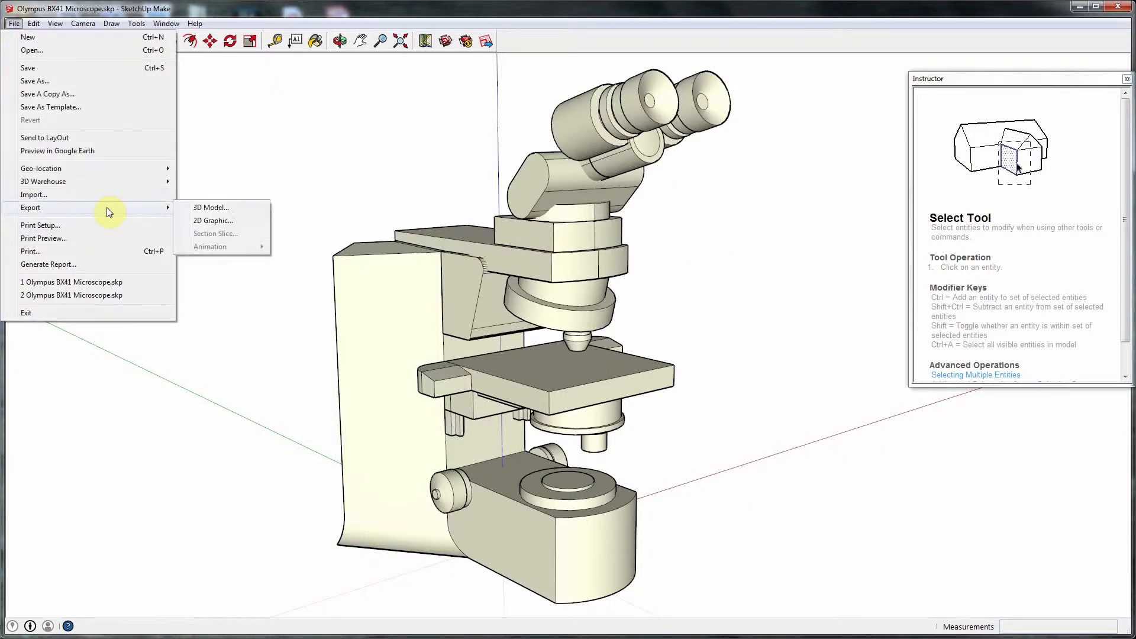
pyautogui.click(209, 208)
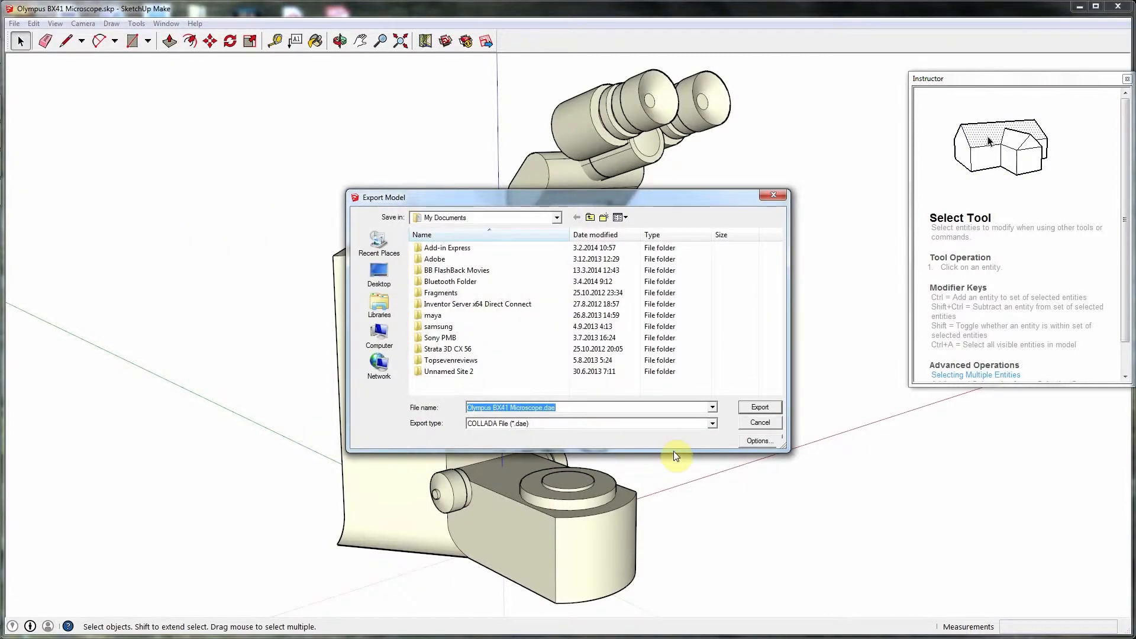
pyautogui.click(713, 425)
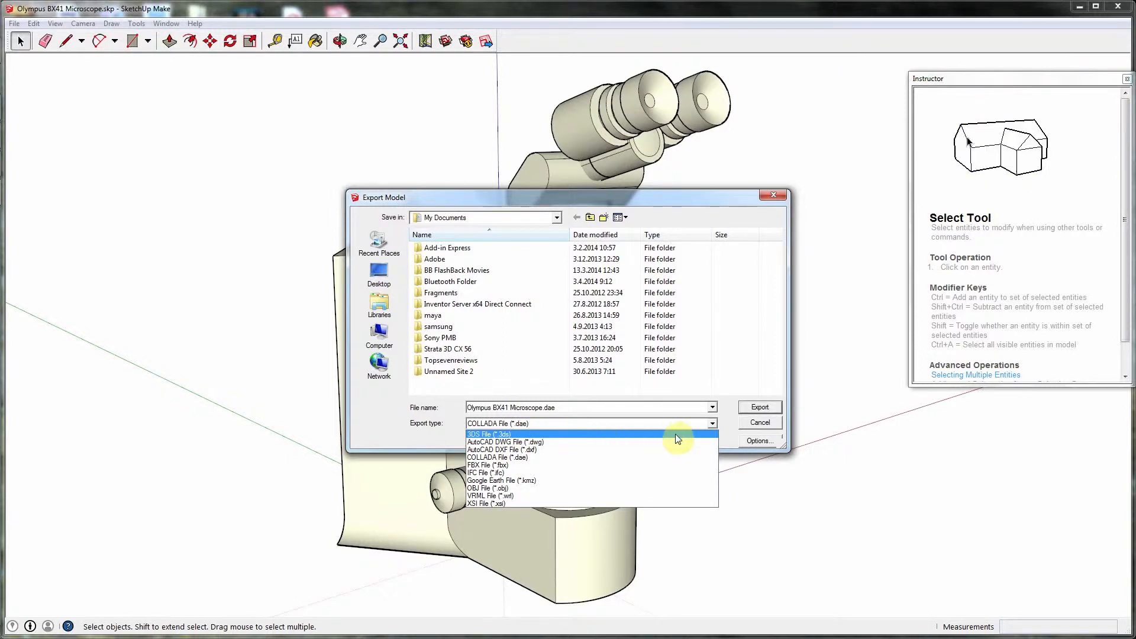
pyautogui.click(621, 457)
pyautogui.click(761, 408)
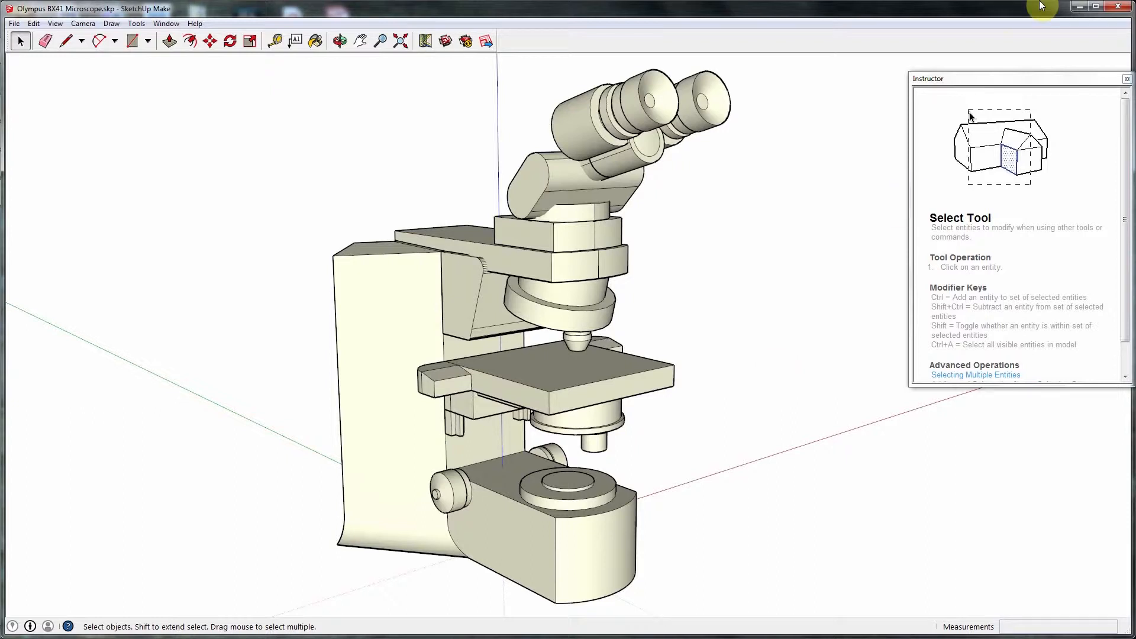
pyautogui.click(1120, 8)
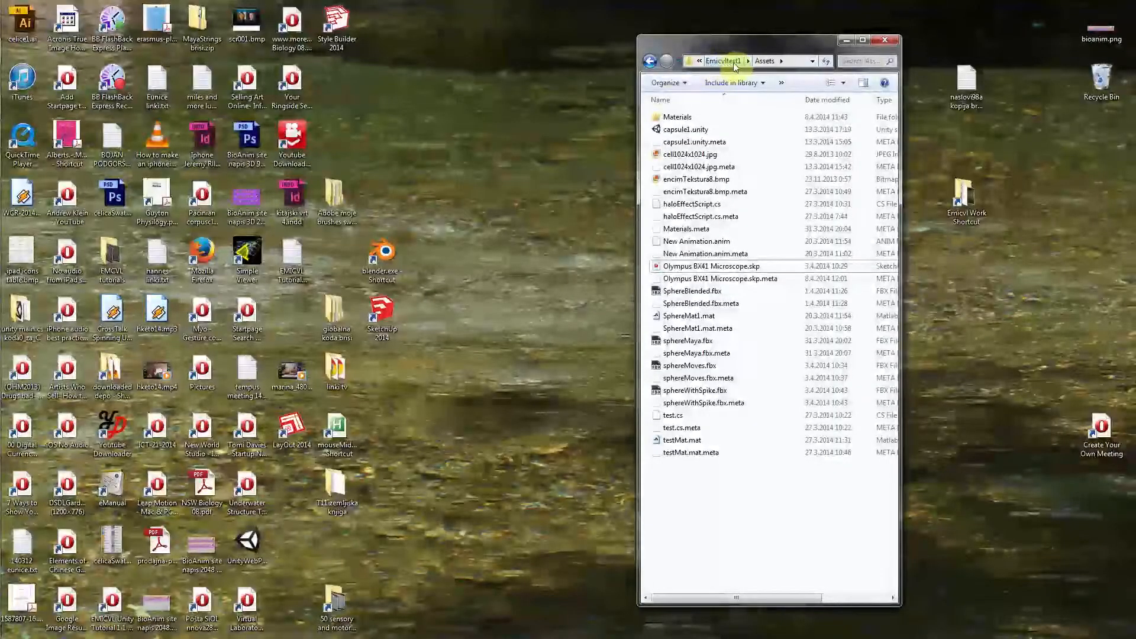
# Step: Examine the Olympus BX41 Microscope.skp model among the other files in the Assets folder
pyautogui.click(731, 267)
pyautogui.click(758, 316)
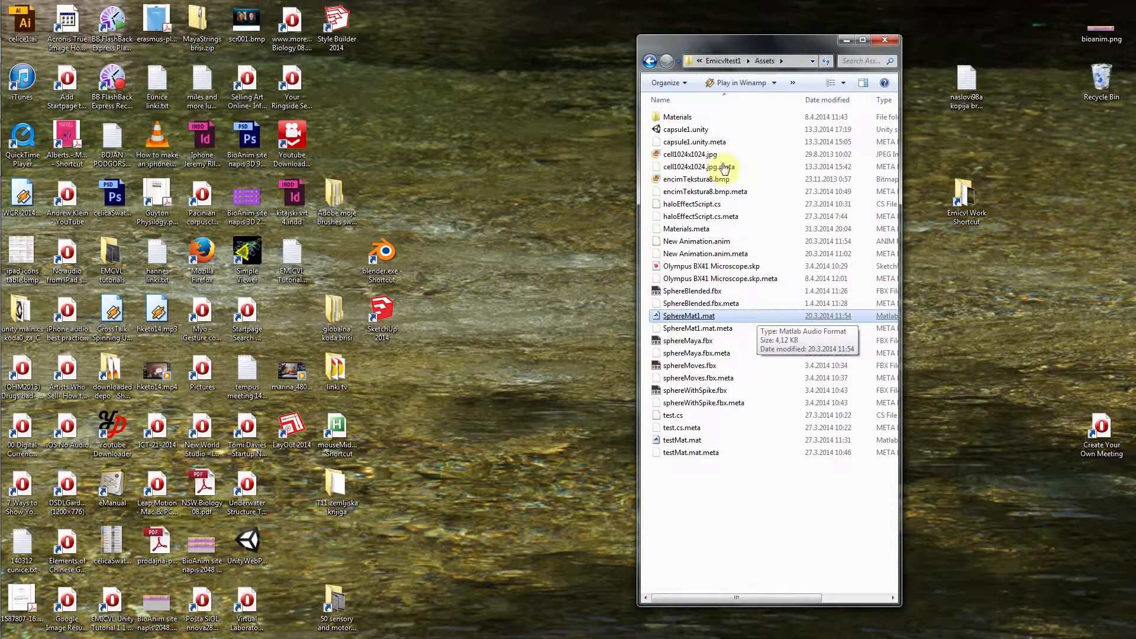
pyautogui.click(701, 99)
pyautogui.click(702, 100)
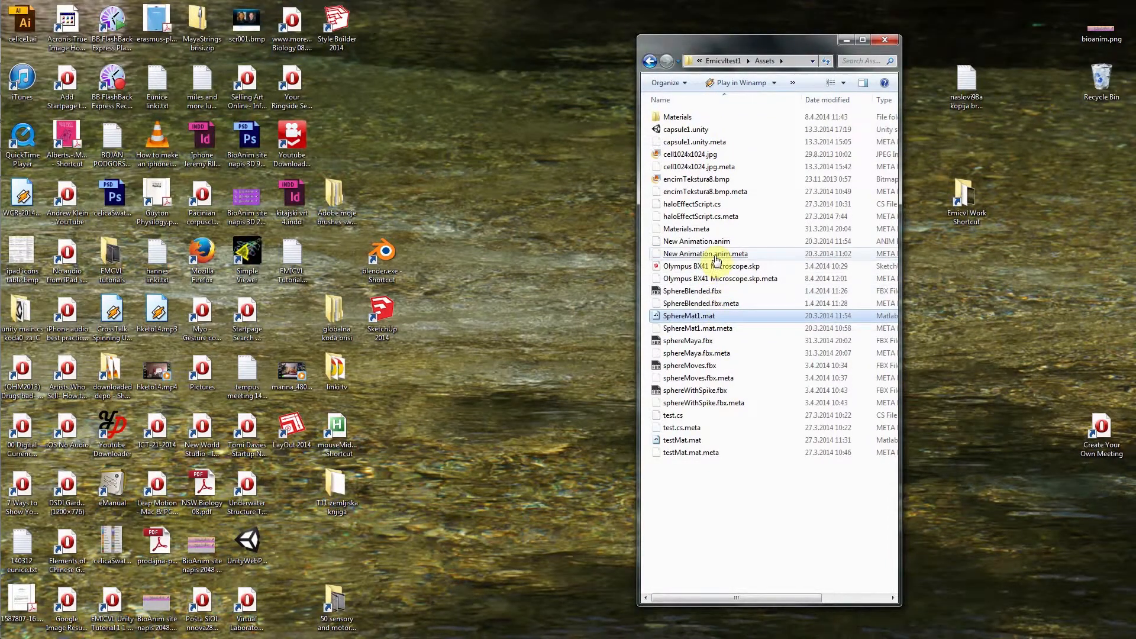
pyautogui.click(733, 268)
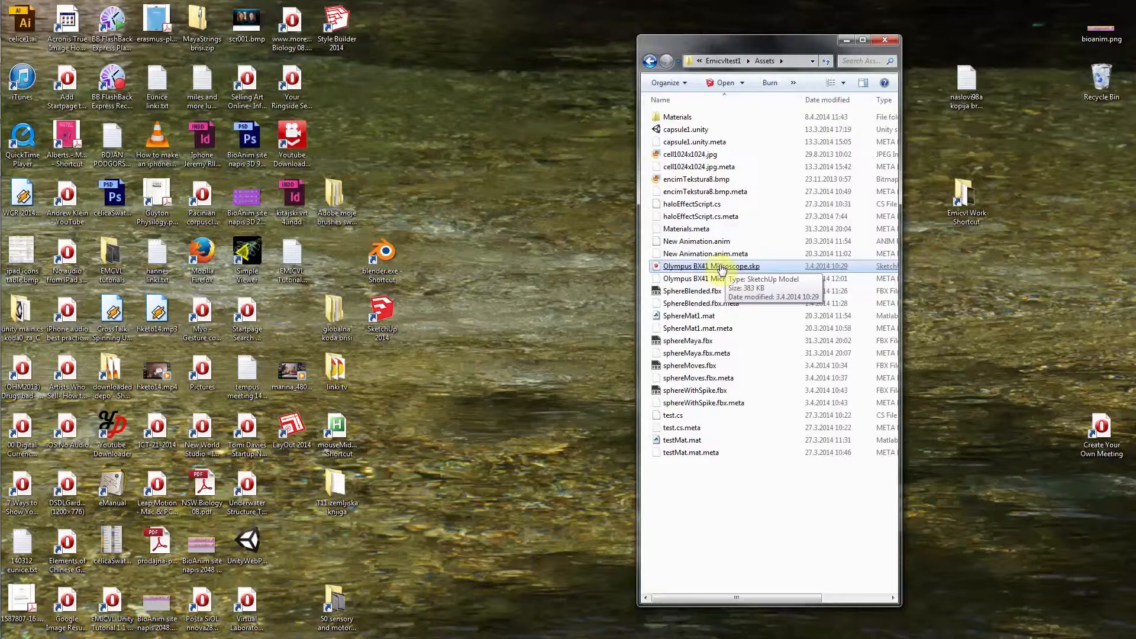
pyautogui.click(764, 326)
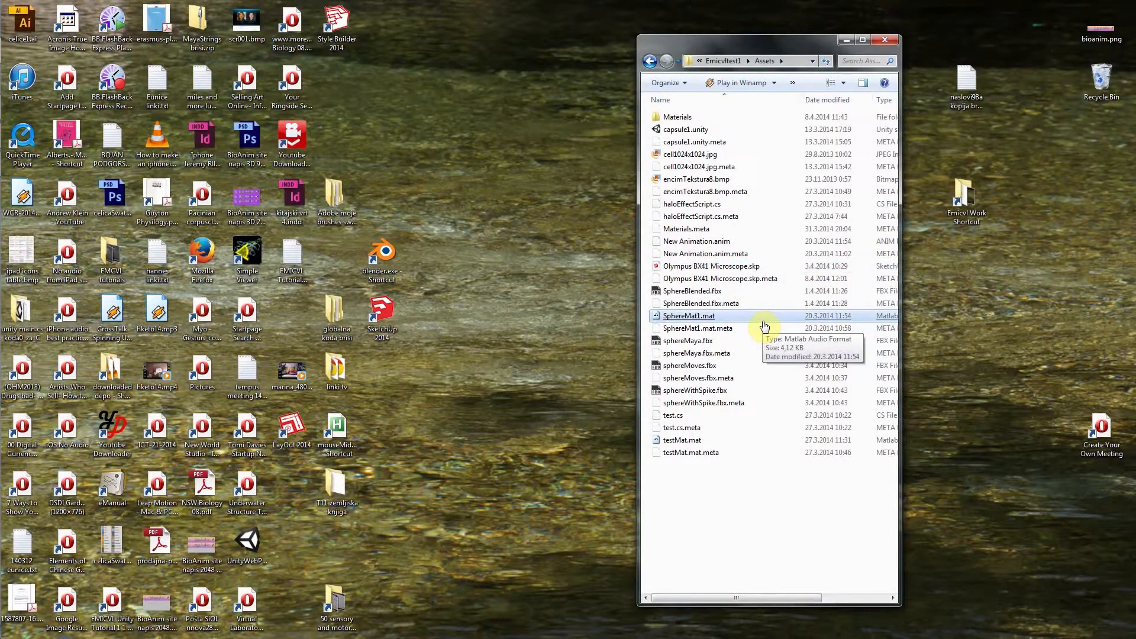
# Step: Relaunch SketchUp 2014 from the desktop and begin with an empty model
pyautogui.moveTo(3, 188)
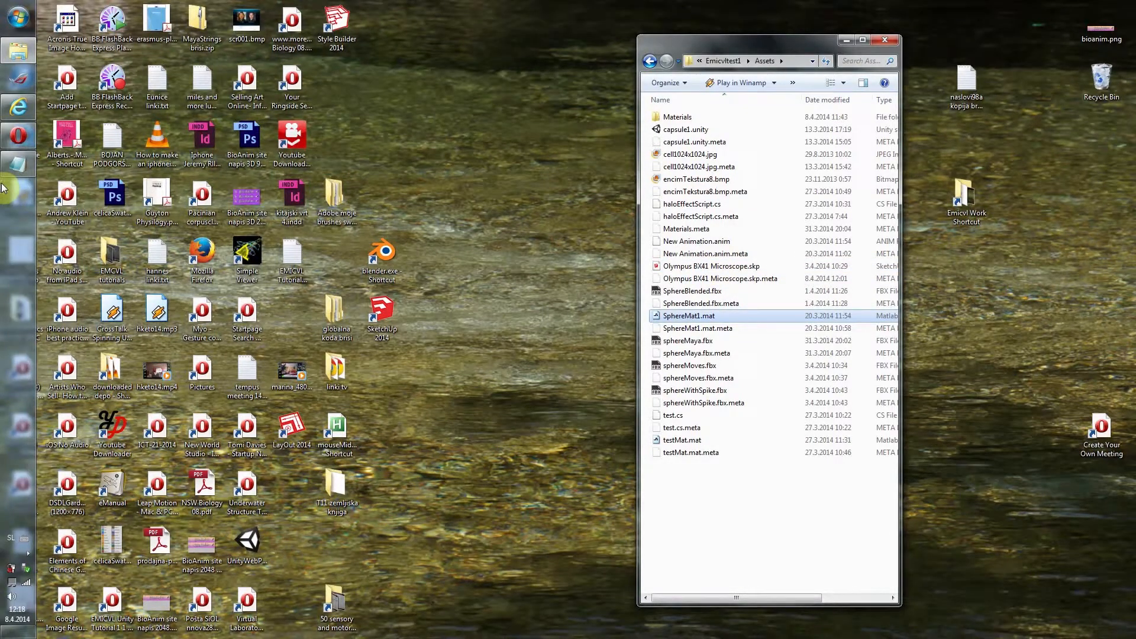
pyautogui.doubleClick(384, 310)
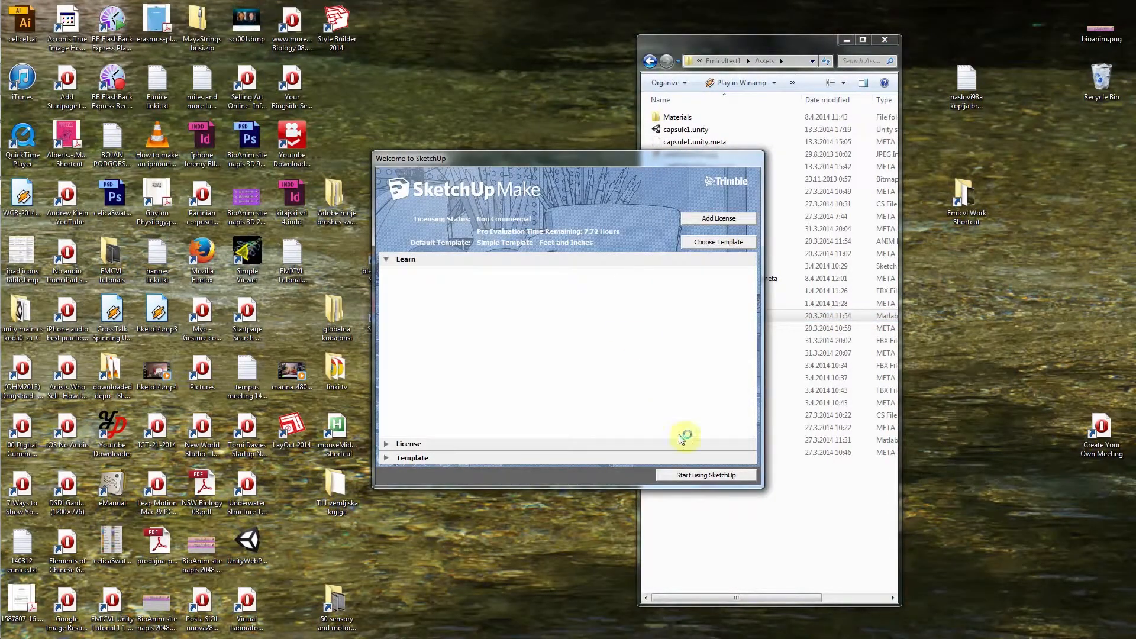
pyautogui.click(687, 477)
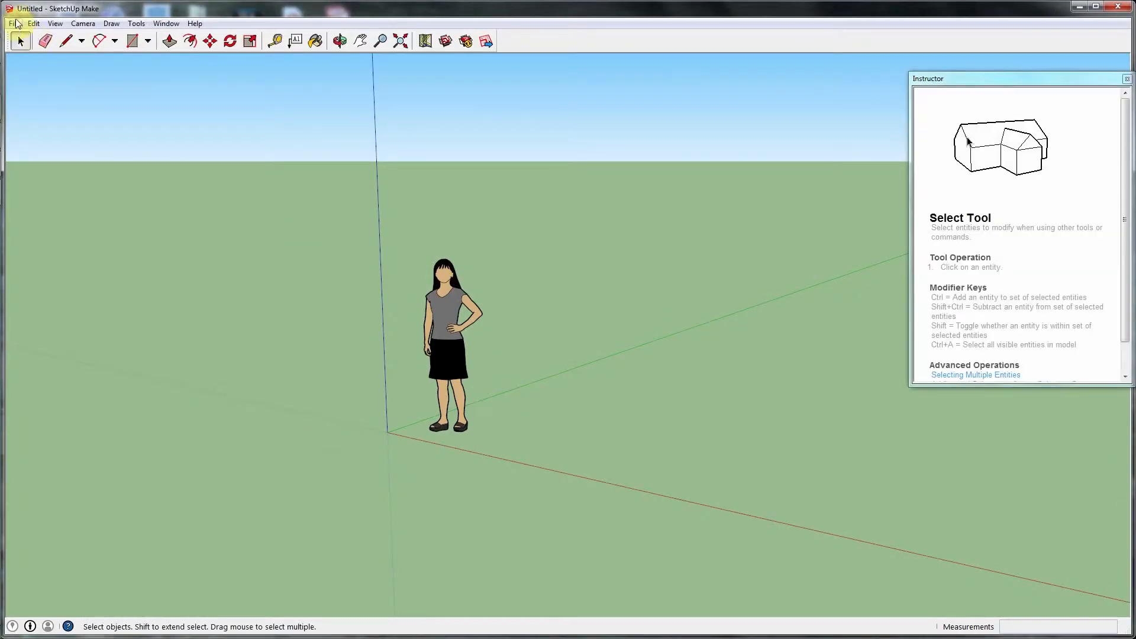
pyautogui.click(13, 24)
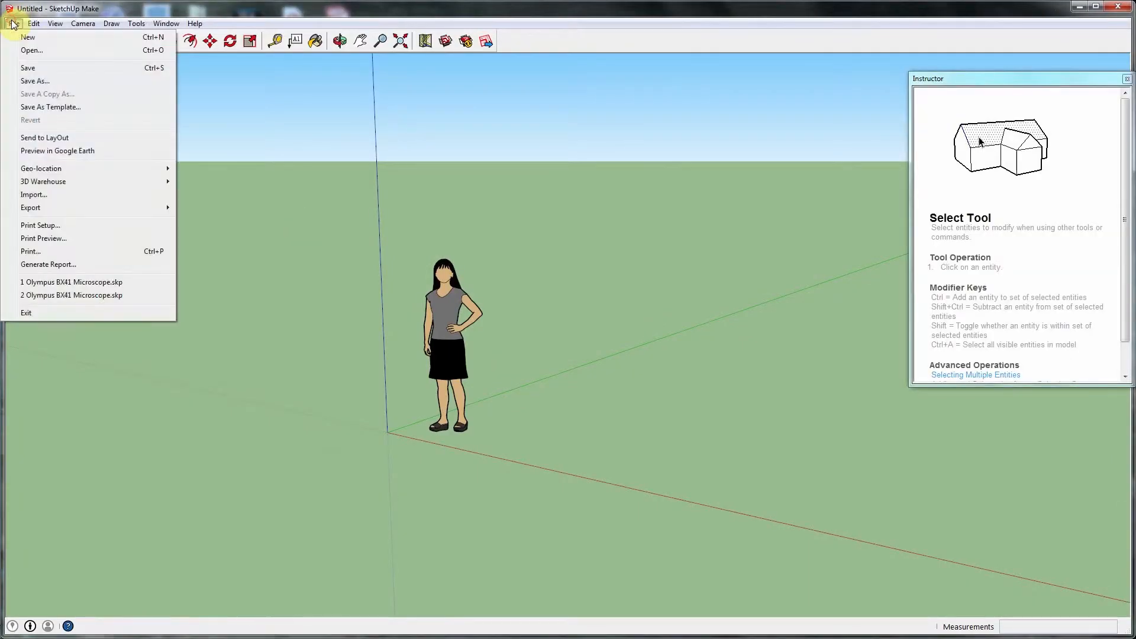
pyautogui.click(53, 194)
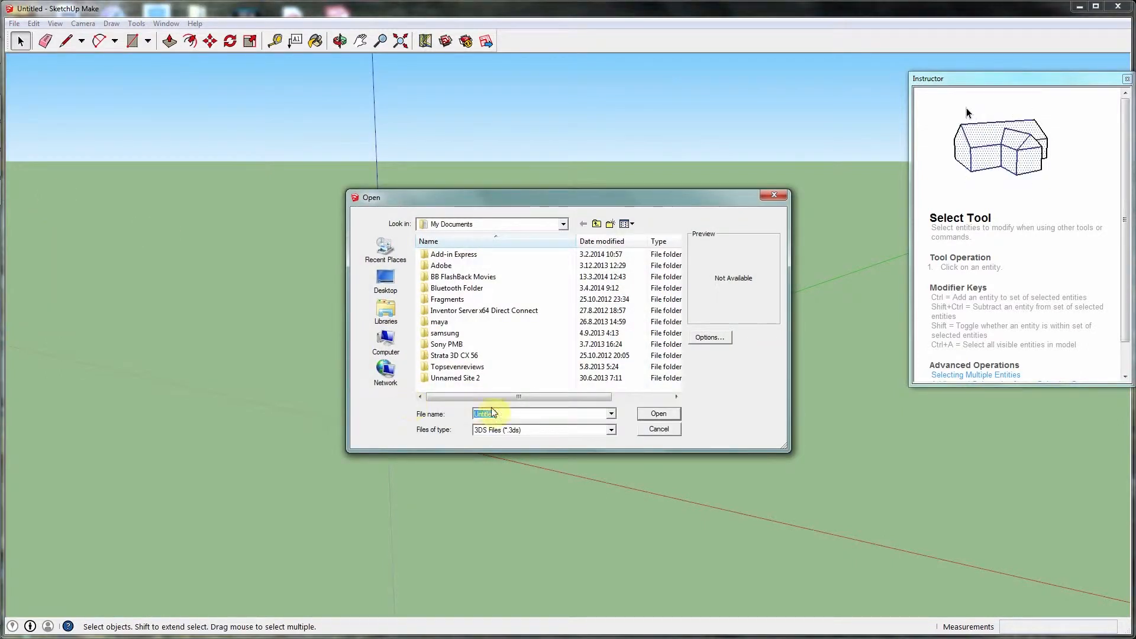
pyautogui.click(388, 340)
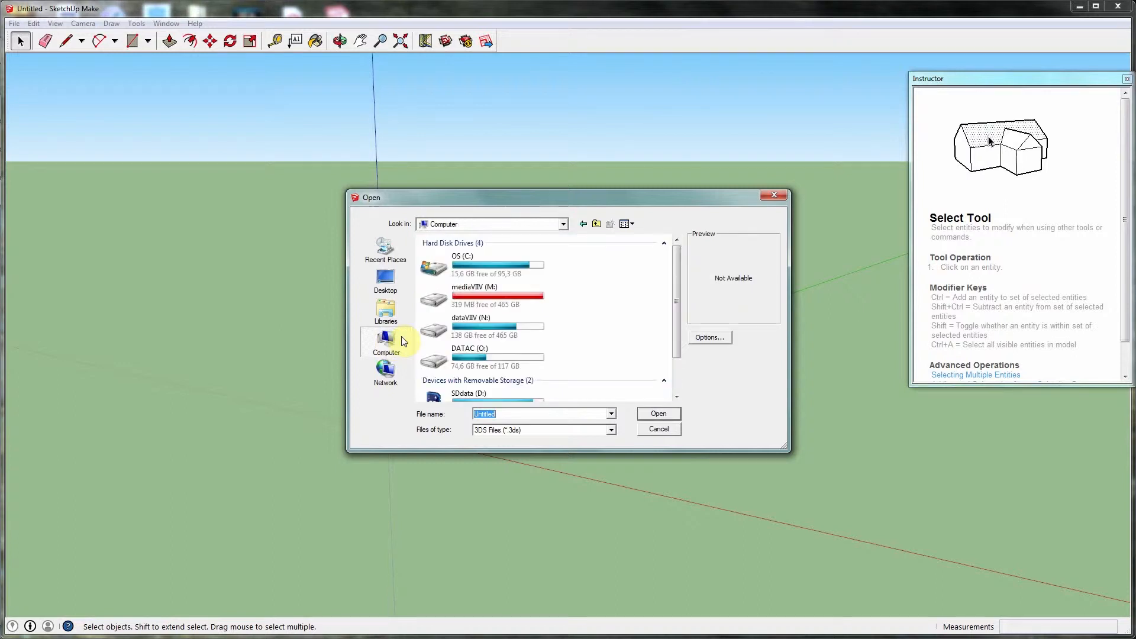
pyautogui.doubleClick(508, 361)
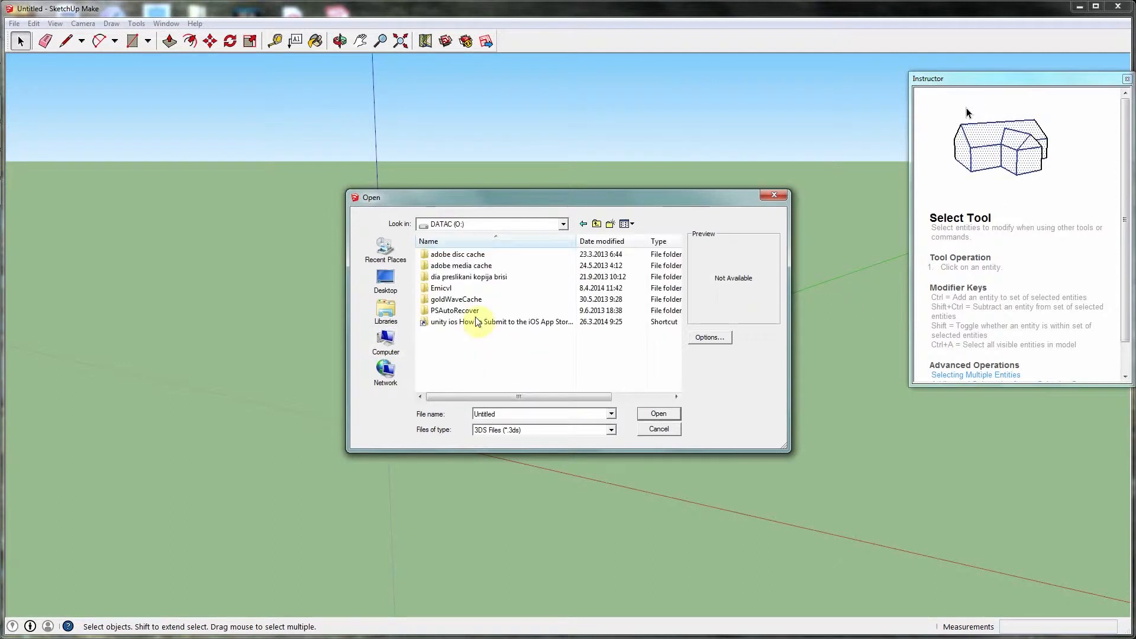
pyautogui.click(457, 290)
pyautogui.doubleClick(457, 290)
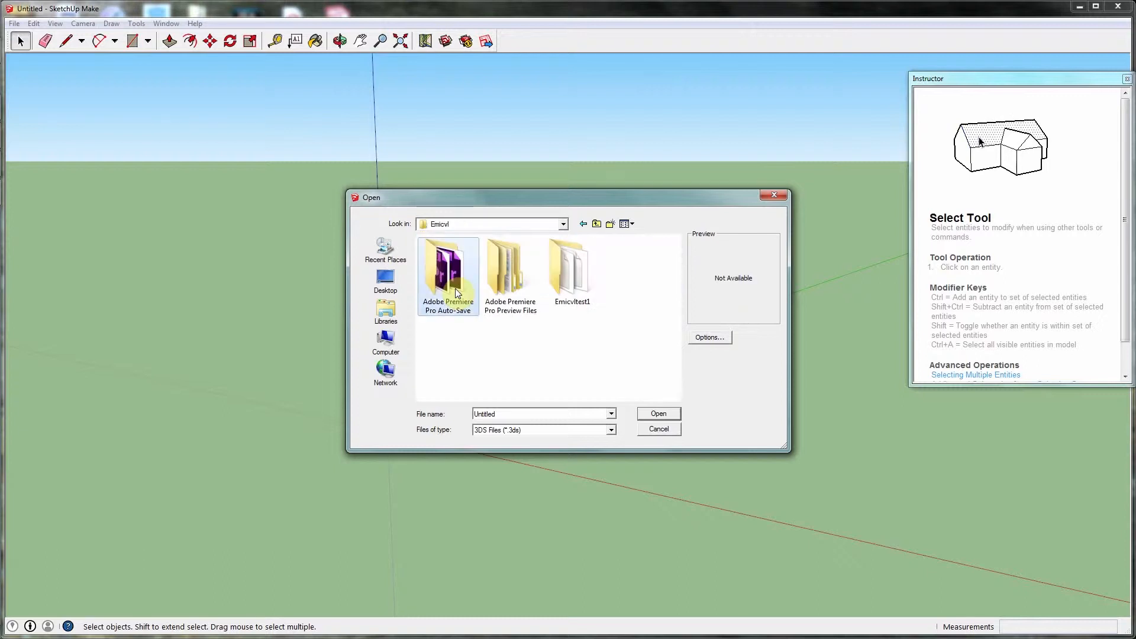
pyautogui.doubleClick(571, 277)
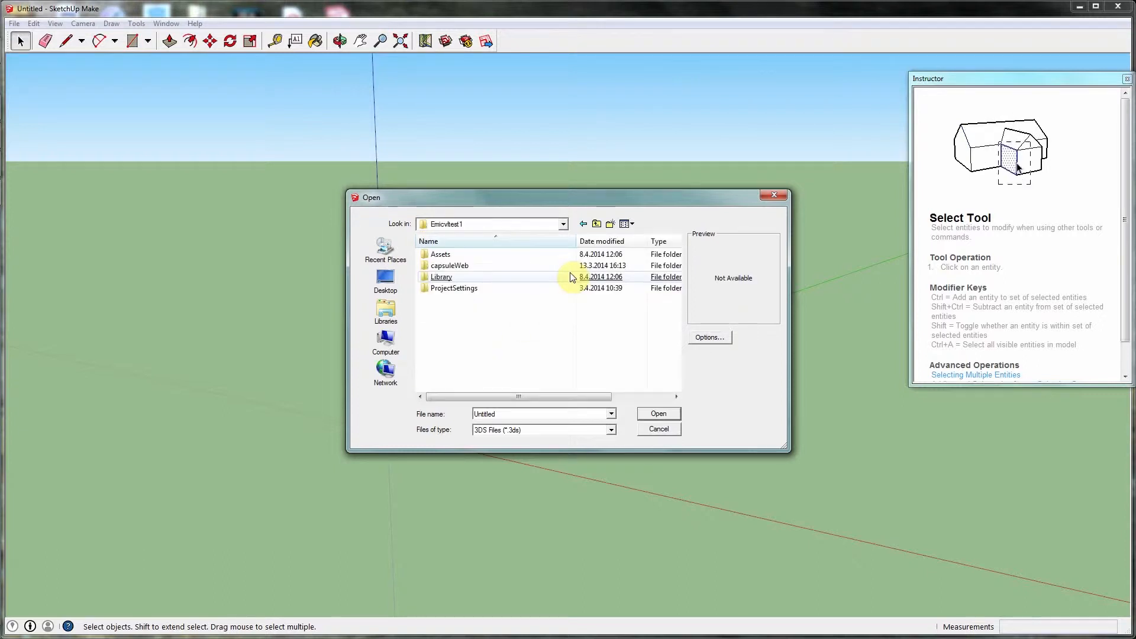
pyautogui.click(469, 255)
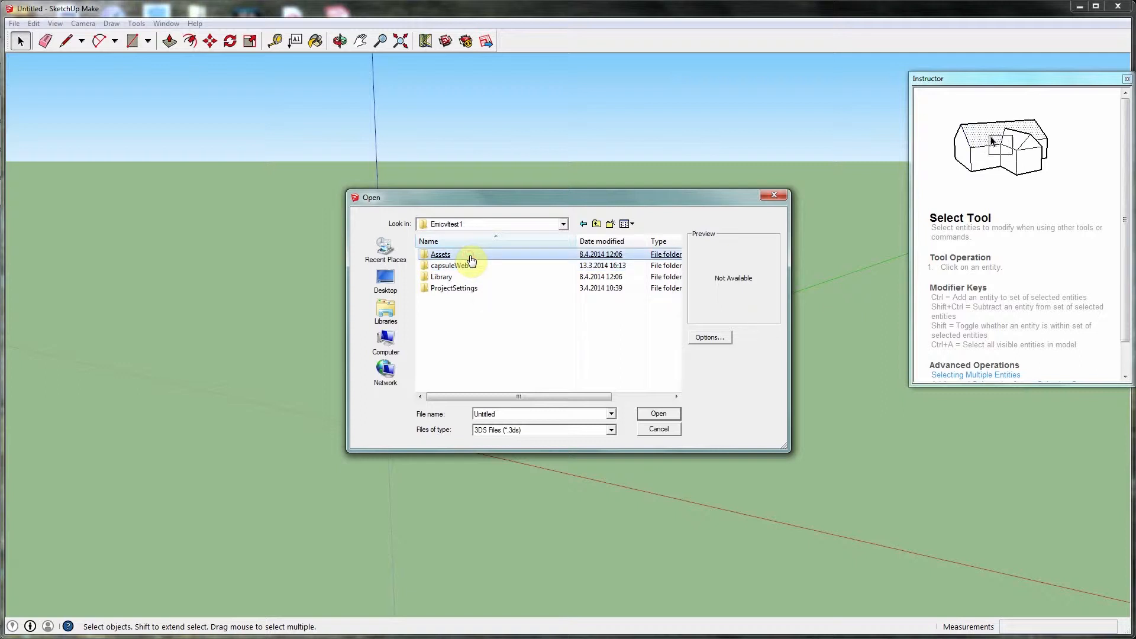
pyautogui.doubleClick(472, 260)
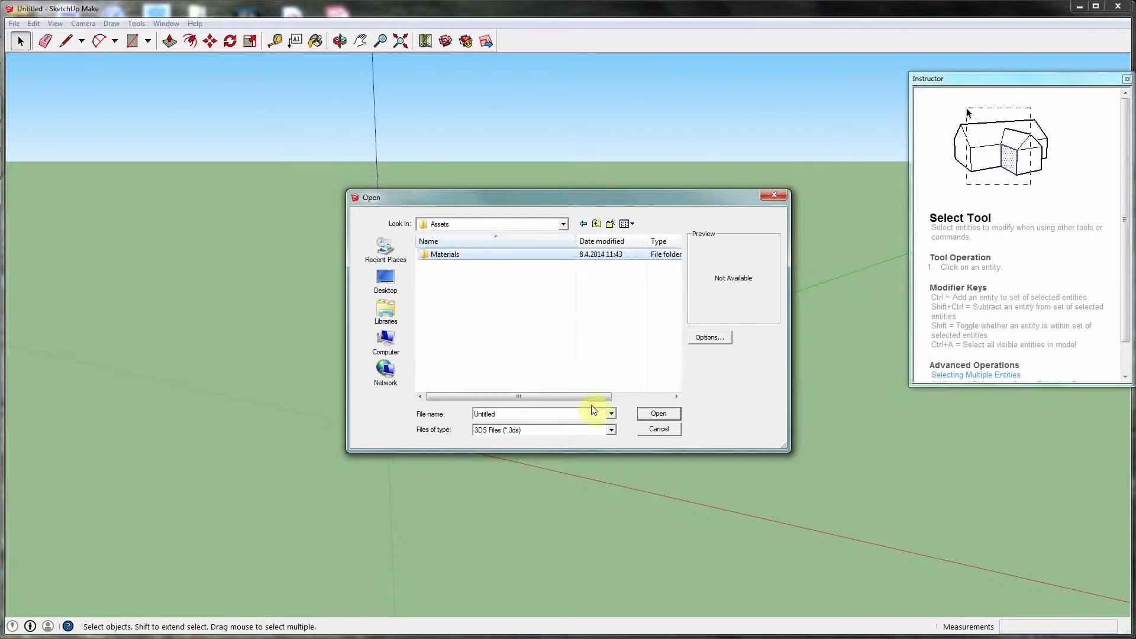
pyautogui.click(610, 431)
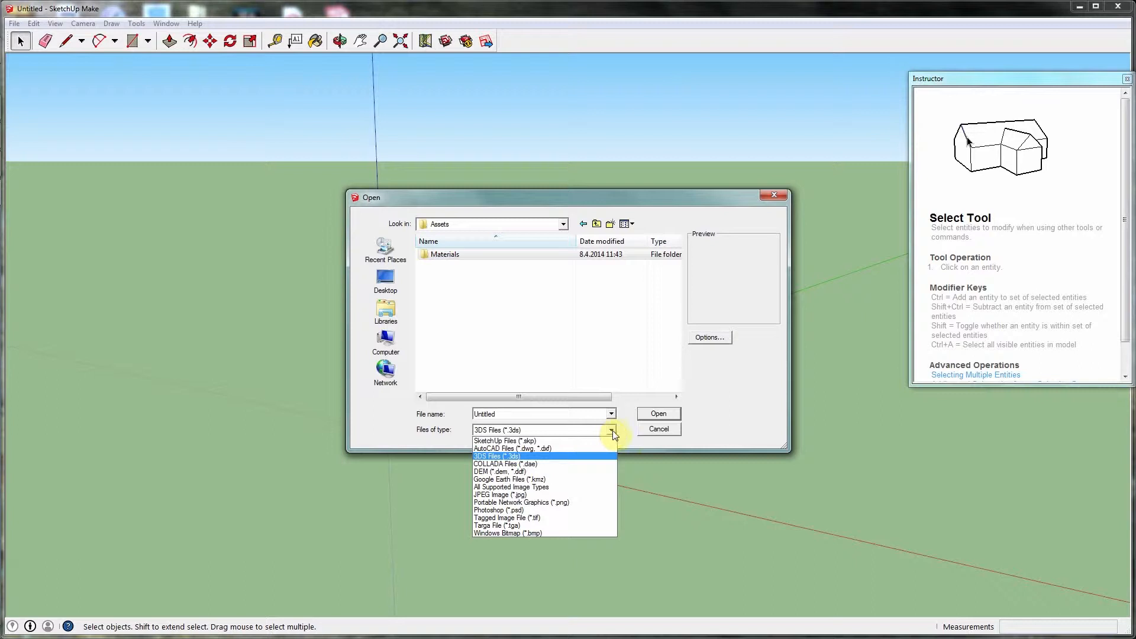
pyautogui.click(667, 431)
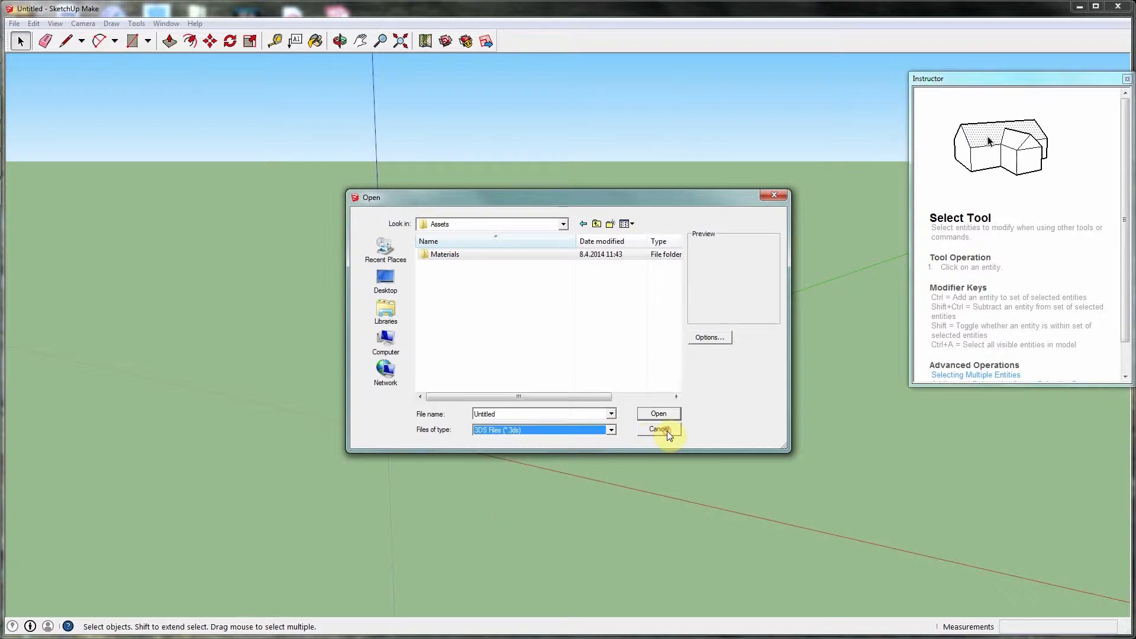
pyautogui.click(773, 196)
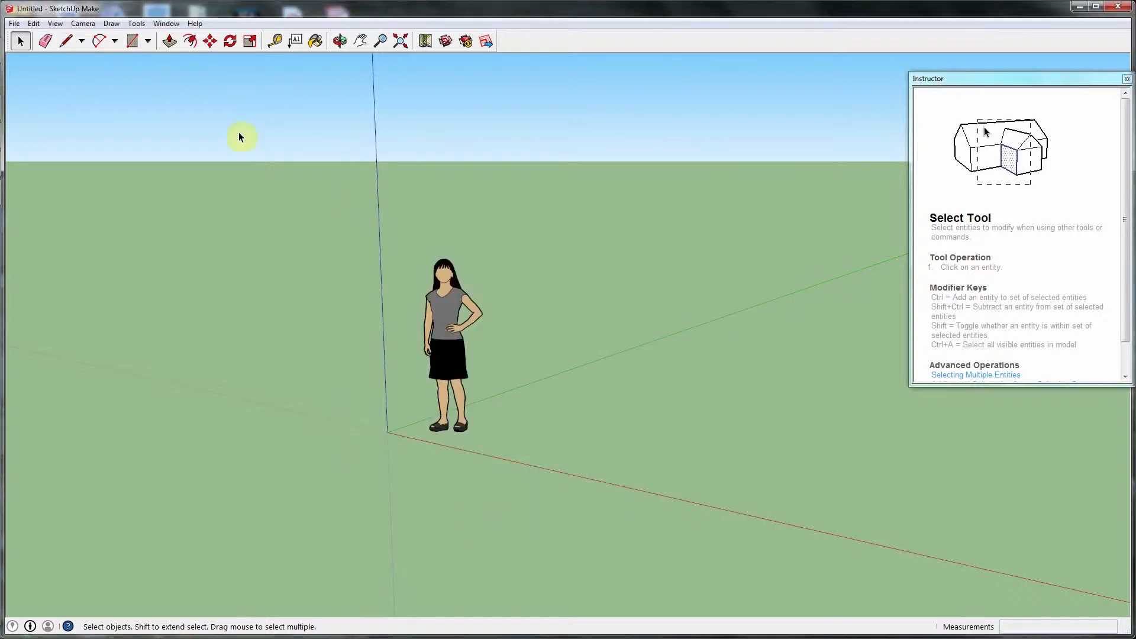
# Step: Open Olympus BX41 Microscope.skp from Emicvl > Emicvltest1 > Assets on drive DATAC (O:) and dismiss the notice
pyautogui.click(14, 24)
pyautogui.click(27, 51)
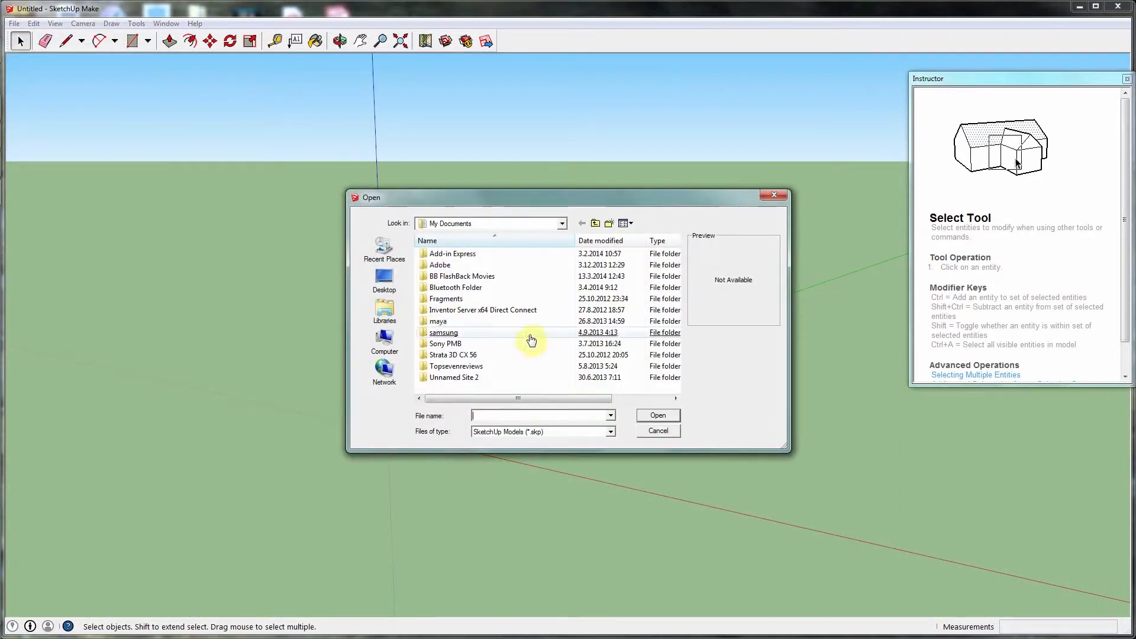
pyautogui.click(384, 341)
pyautogui.doubleClick(501, 363)
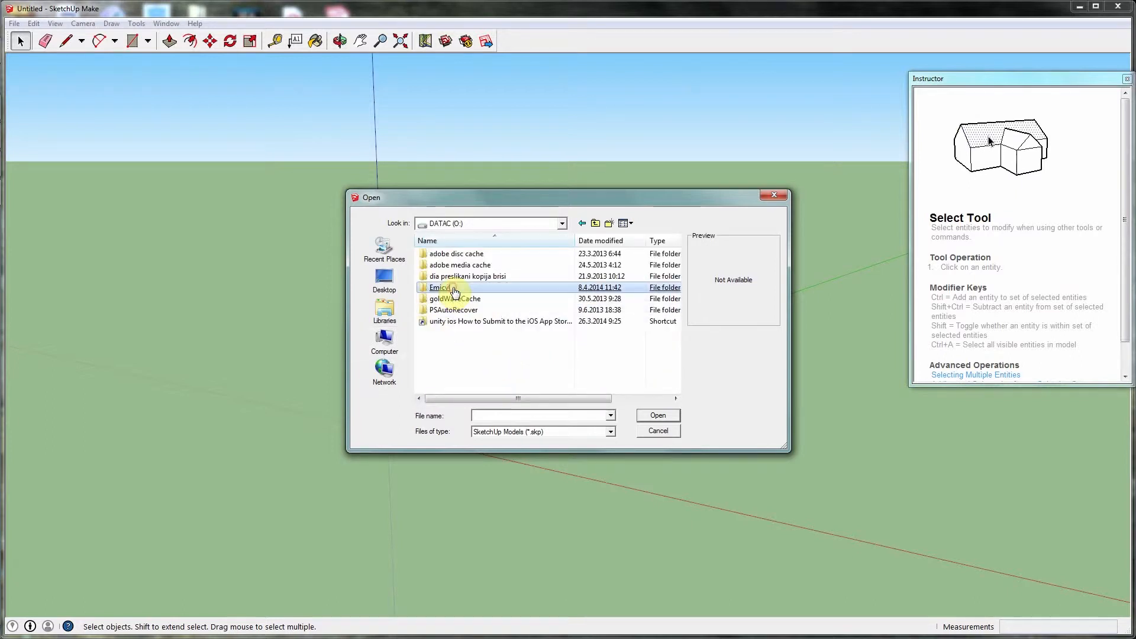
pyautogui.doubleClick(443, 287)
pyautogui.click(518, 286)
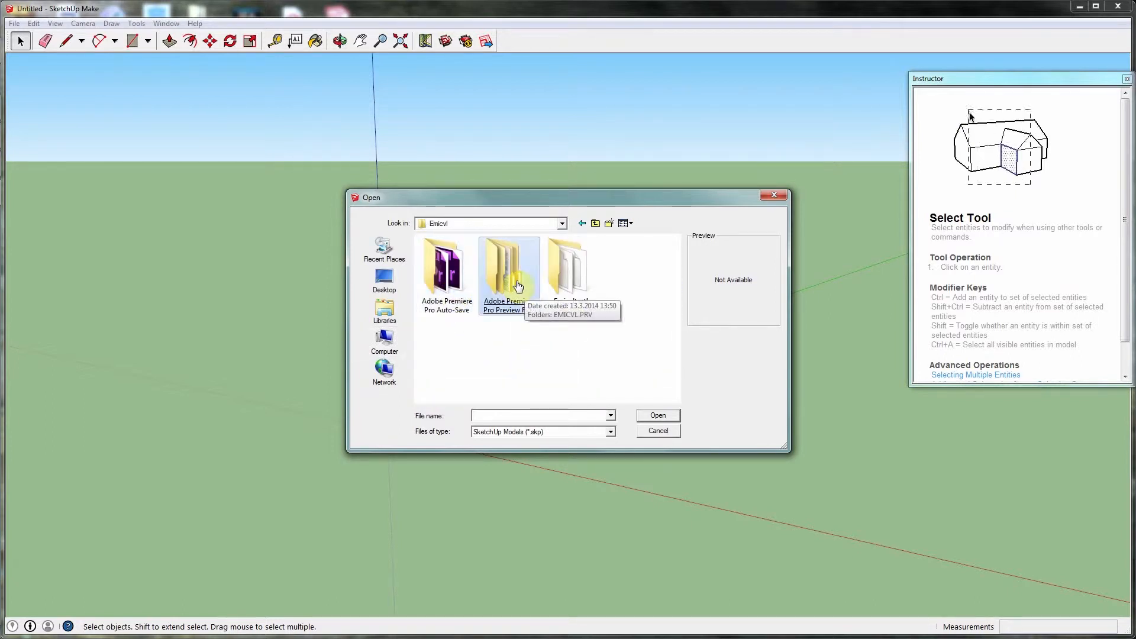
pyautogui.click(580, 273)
pyautogui.doubleClick(581, 273)
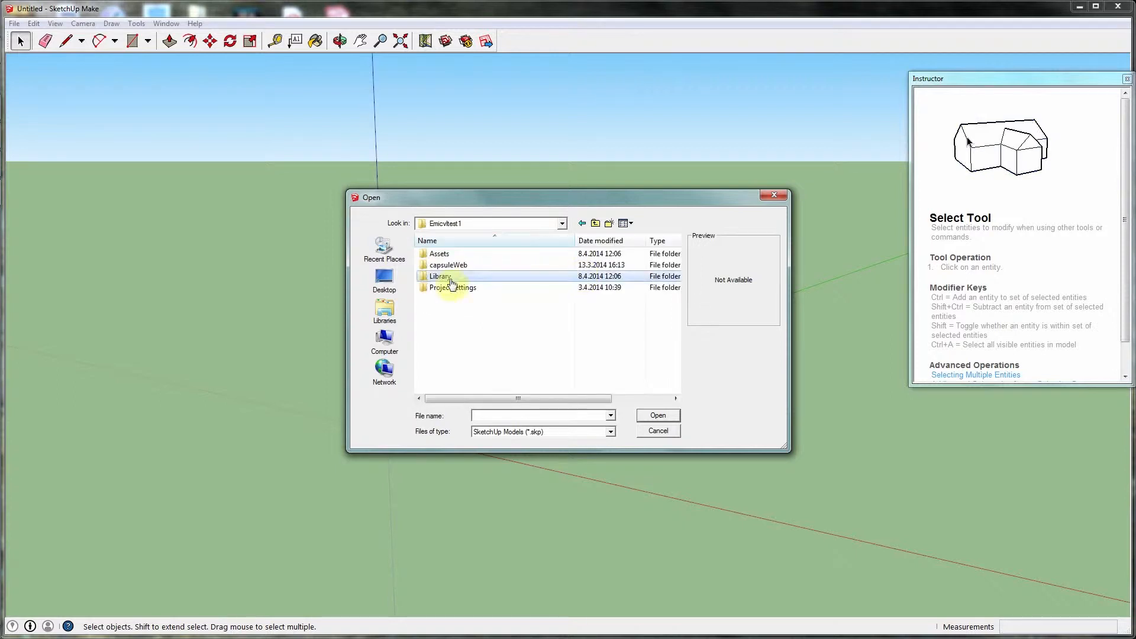
pyautogui.doubleClick(445, 257)
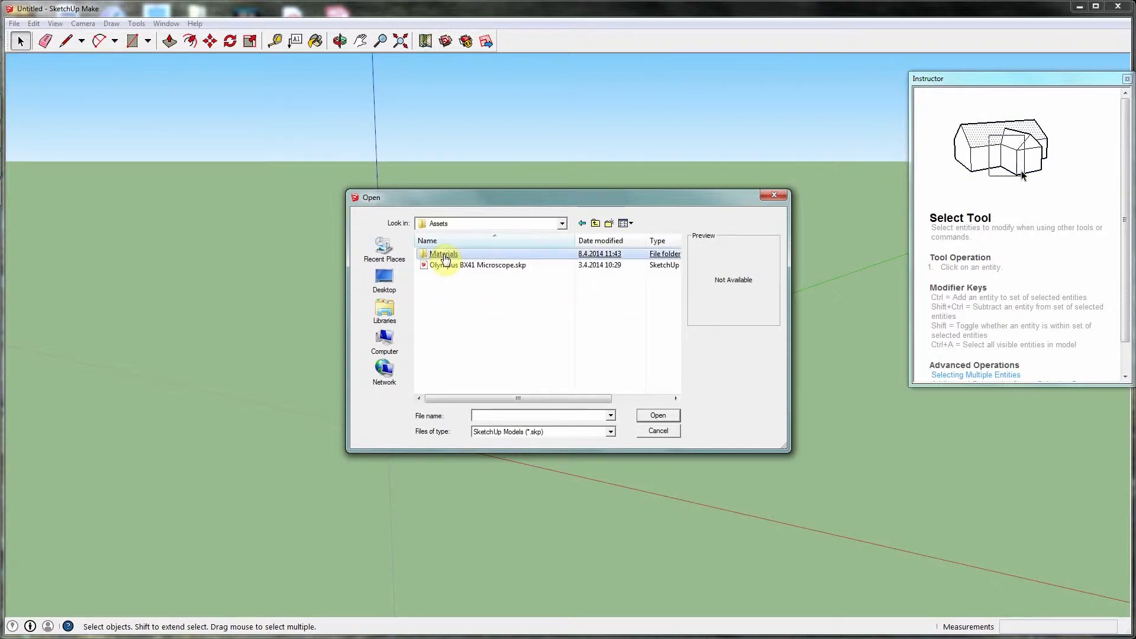
pyautogui.click(445, 265)
pyautogui.doubleClick(445, 266)
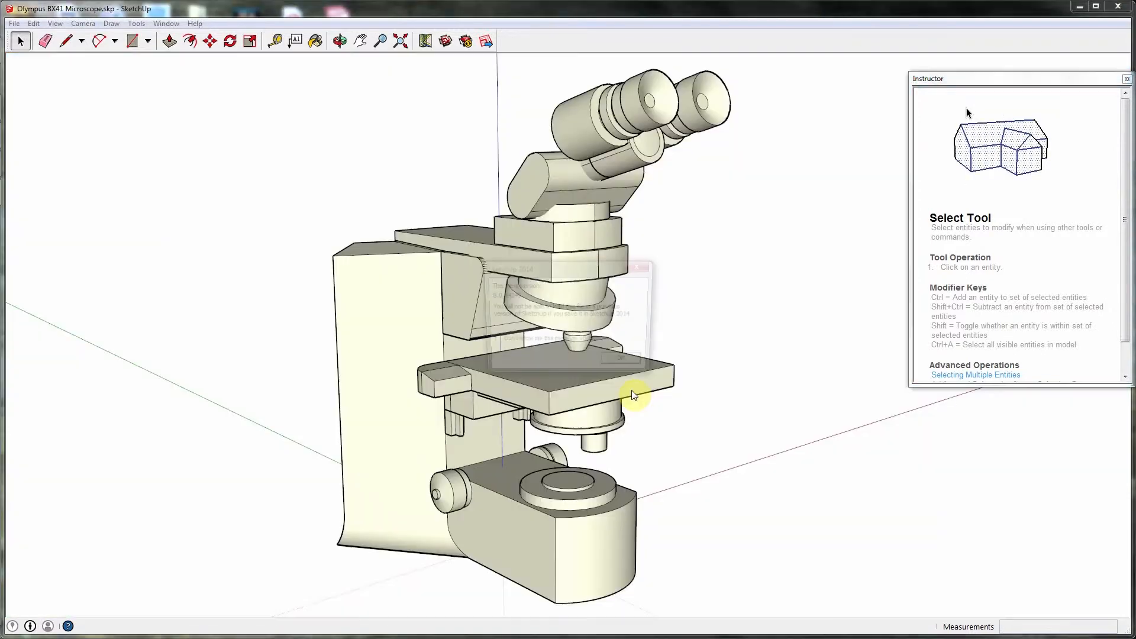
pyautogui.click(640, 364)
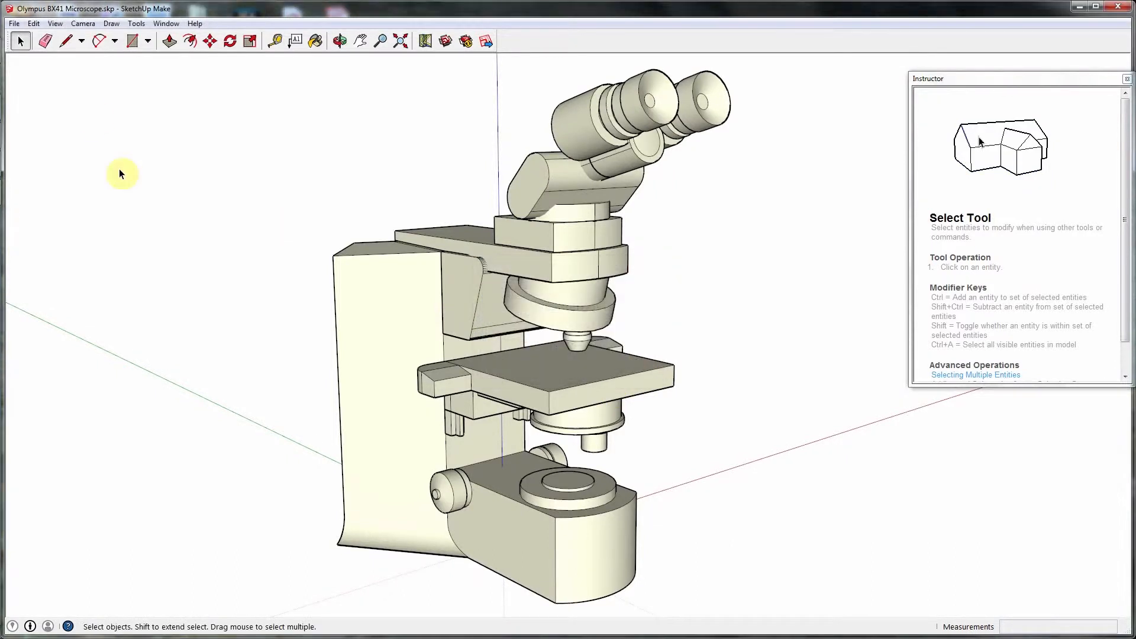
# Step: Export the microscope as COLLADA file Olympus BX41 Microscope.dae into Emicvl > Emicvltest1 > Assets on drive DATAC (O:) and close SketchUp
pyautogui.click(14, 24)
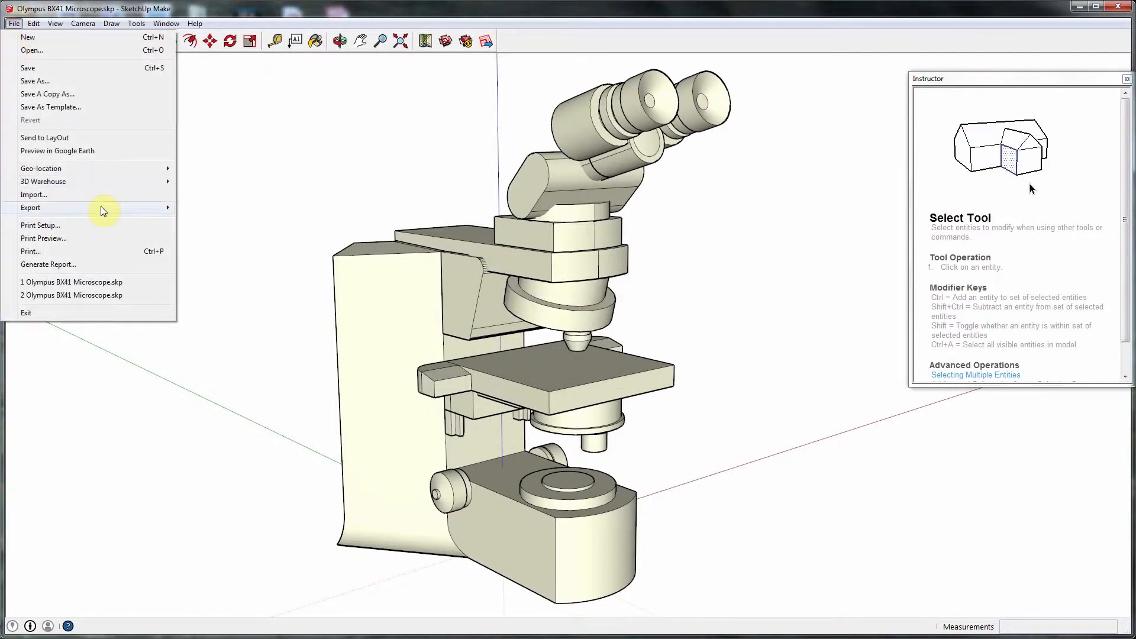
pyautogui.moveTo(104, 208)
pyautogui.click(220, 208)
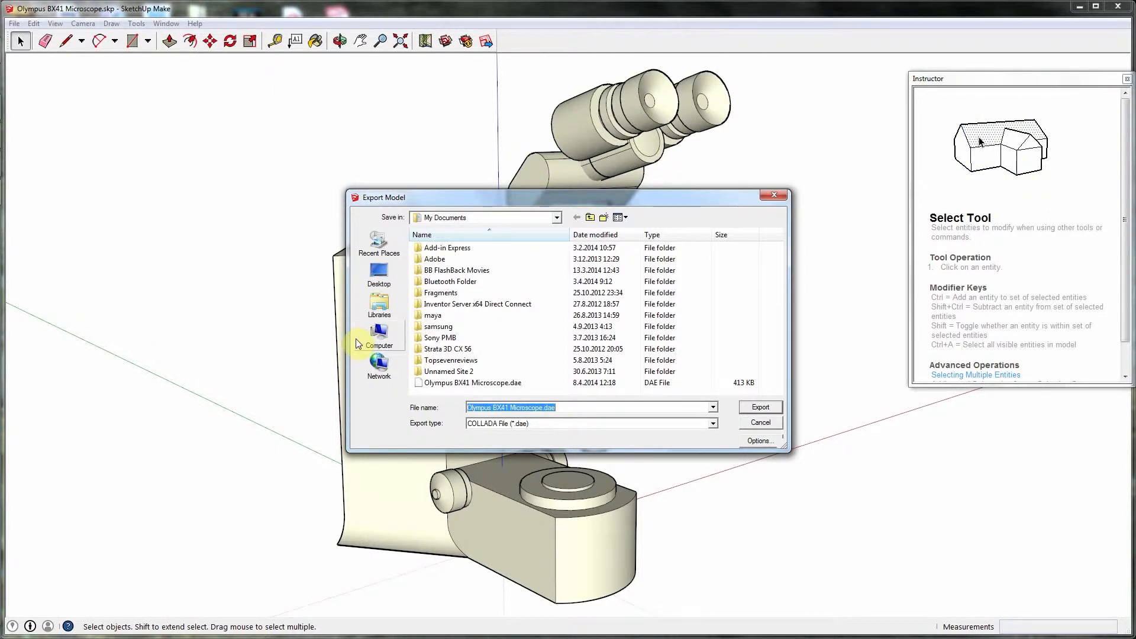
pyautogui.click(382, 335)
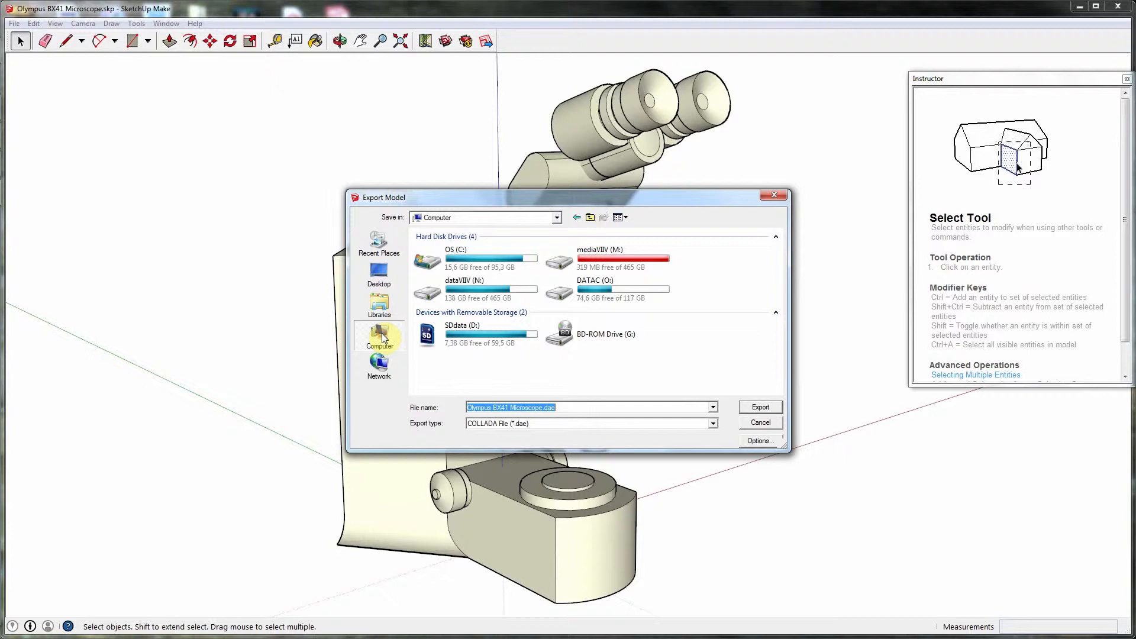
pyautogui.doubleClick(620, 290)
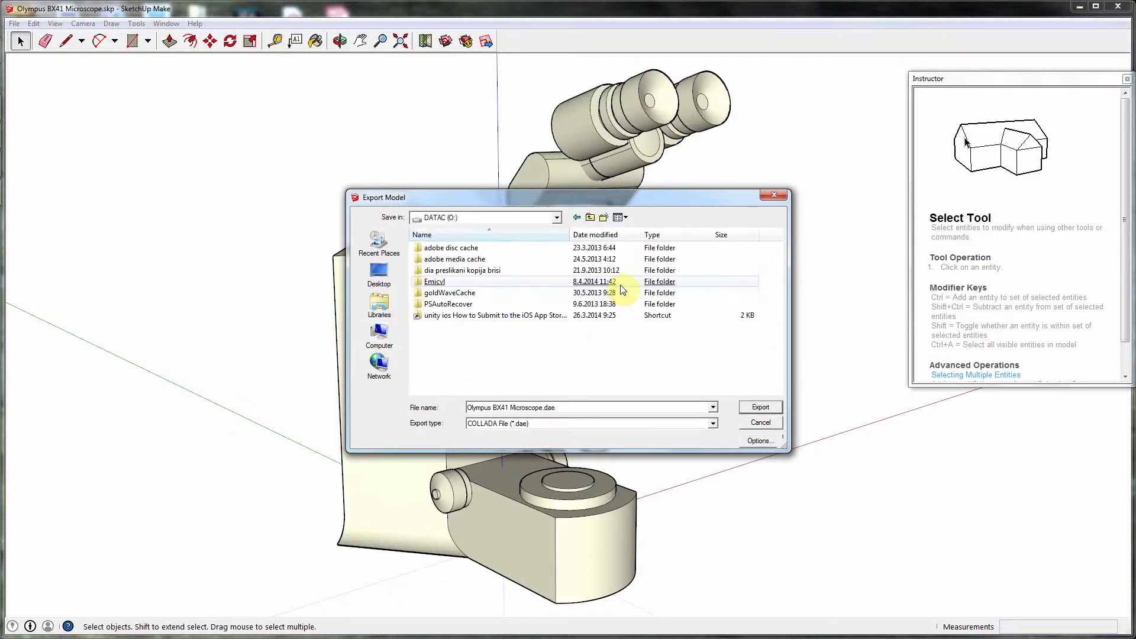
pyautogui.click(485, 283)
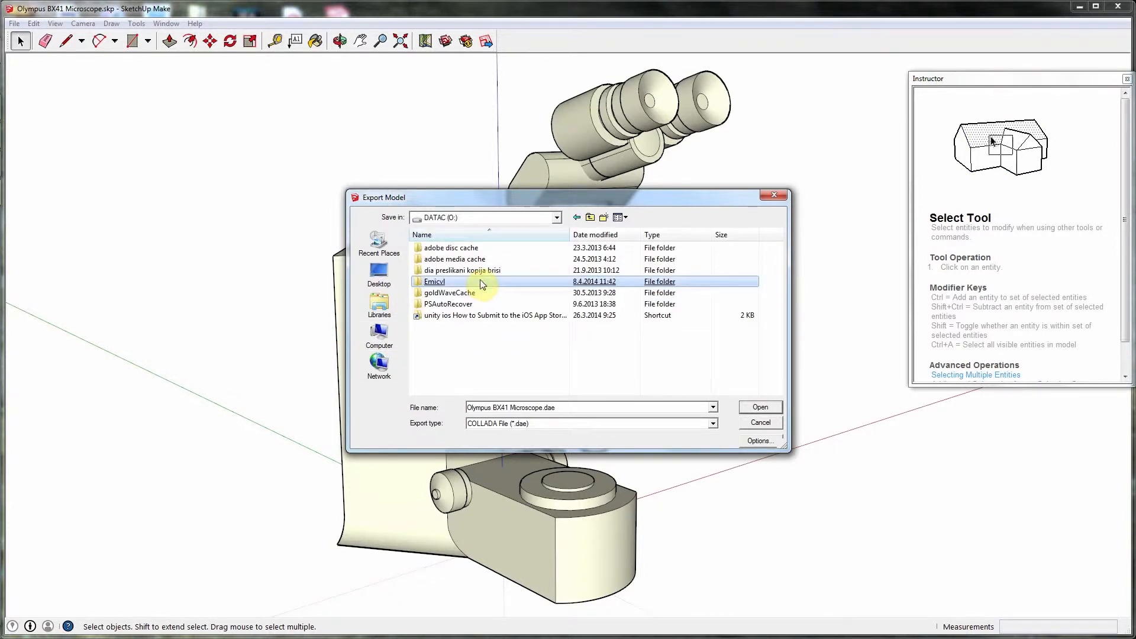
pyautogui.doubleClick(482, 283)
pyautogui.doubleClick(568, 278)
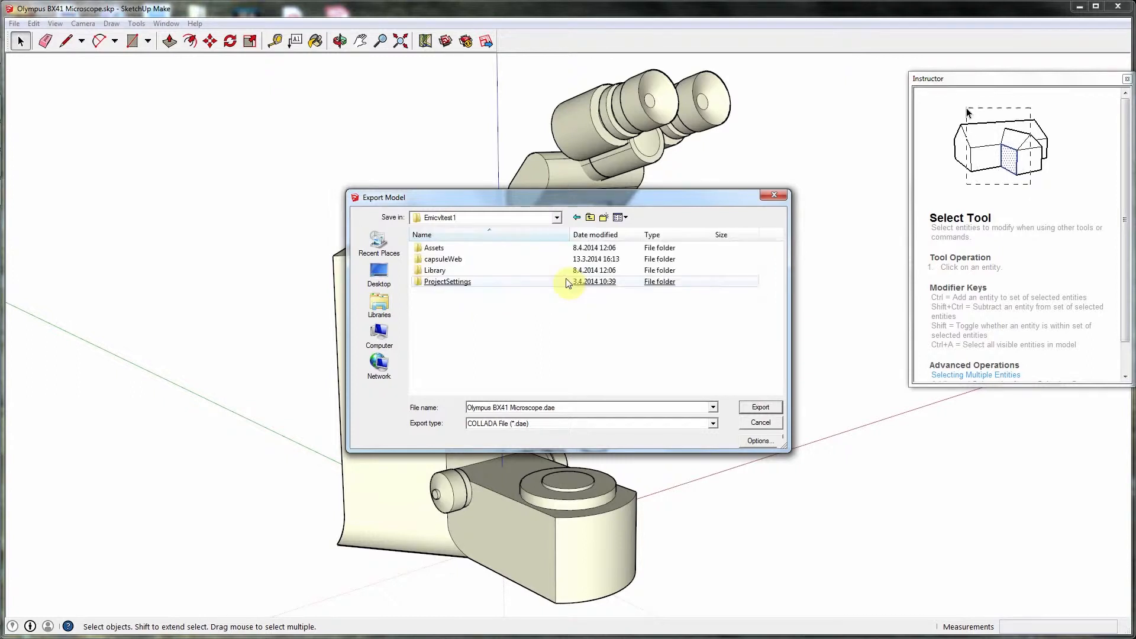
pyautogui.doubleClick(451, 248)
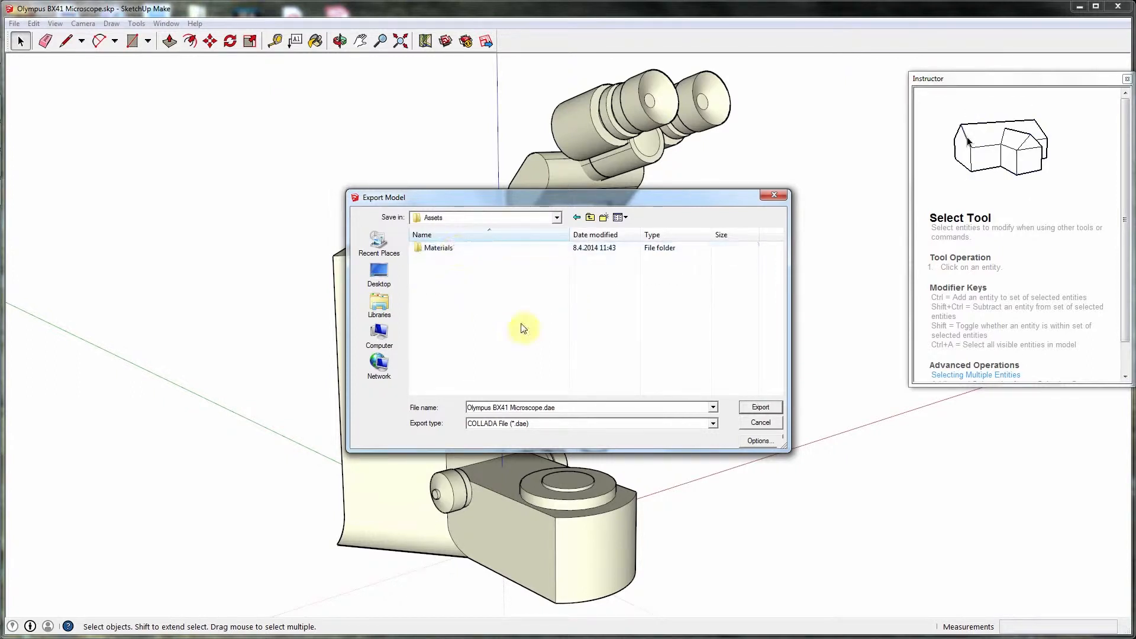
pyautogui.click(763, 407)
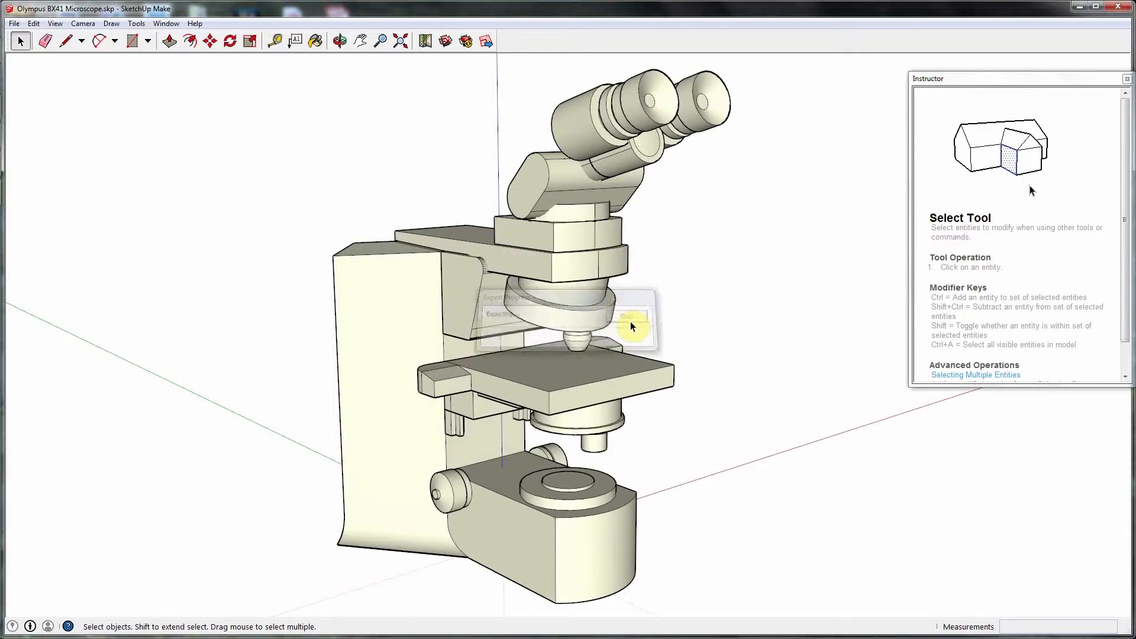
pyautogui.click(1118, 7)
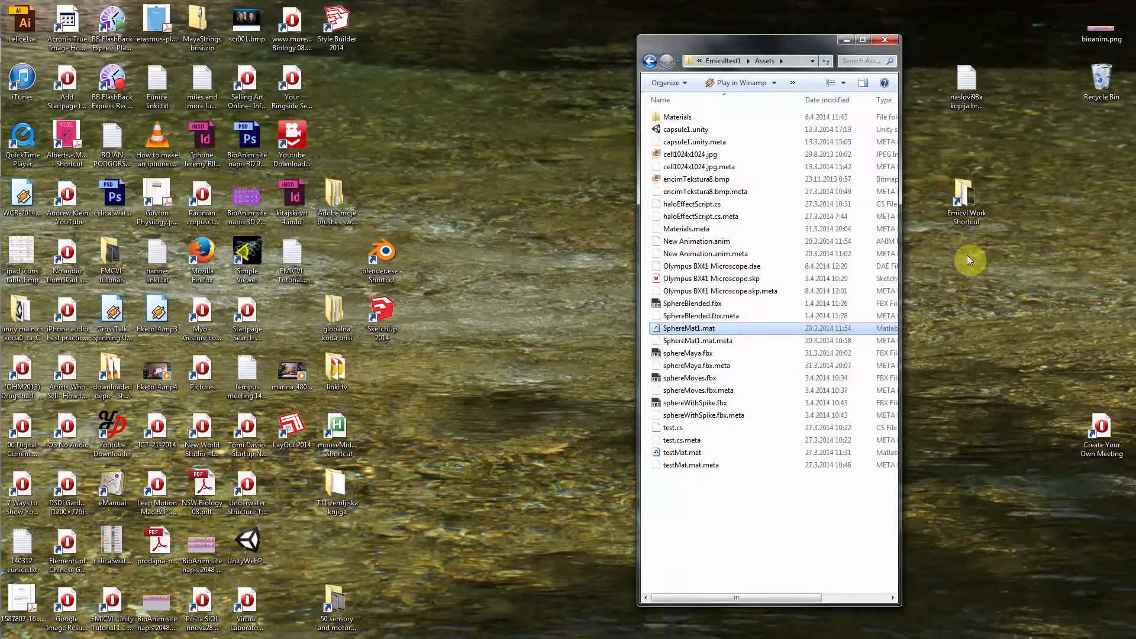
# Step: Launch Unity from the desktop dock and dismiss the Welcome To Unity window
pyautogui.click(562, 171)
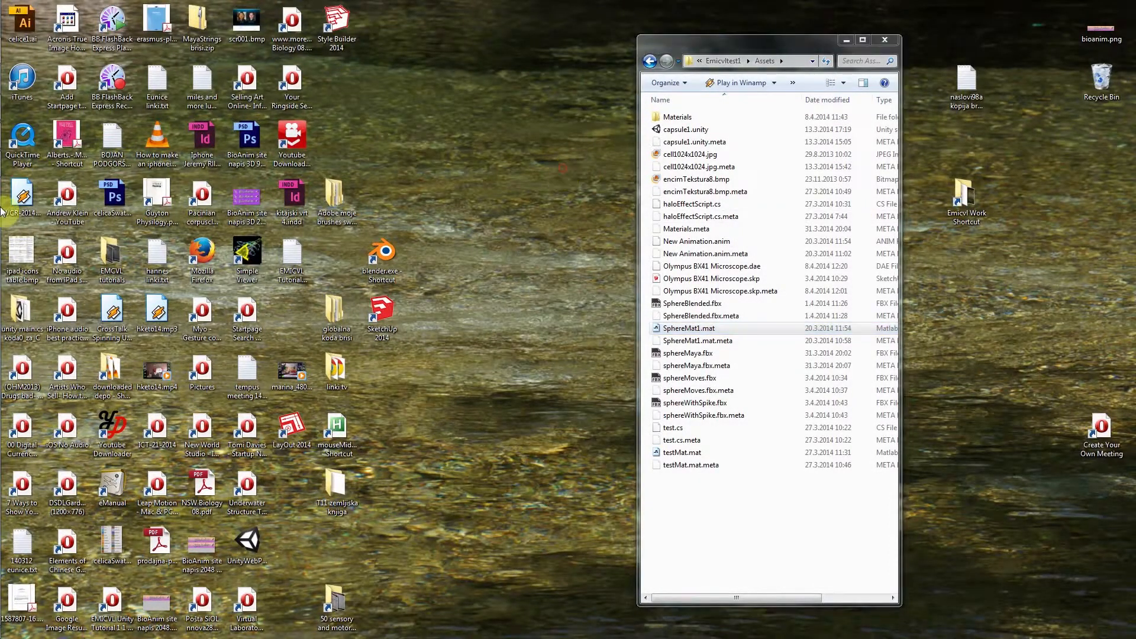
pyautogui.moveTo(3, 231)
pyautogui.moveTo(507, 6)
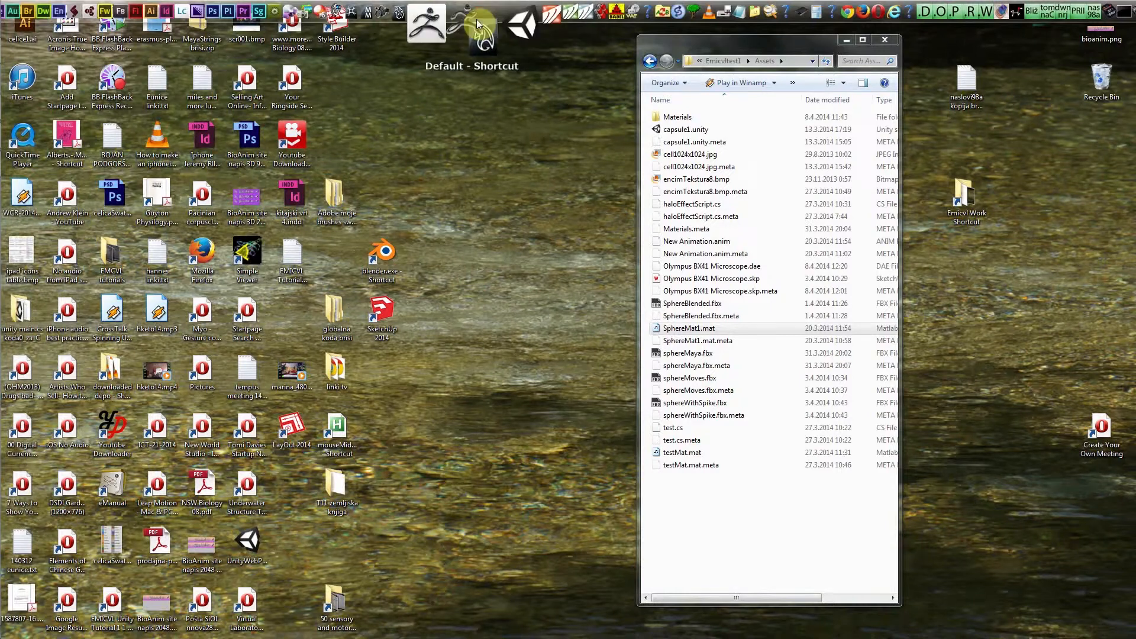
pyautogui.click(491, 27)
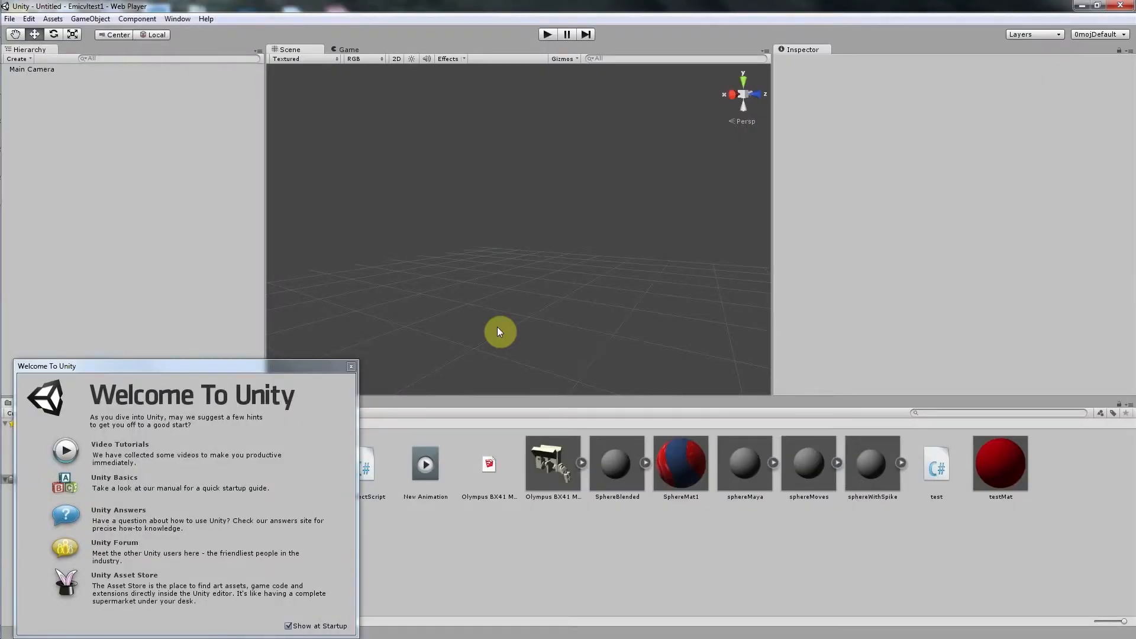
pyautogui.click(351, 368)
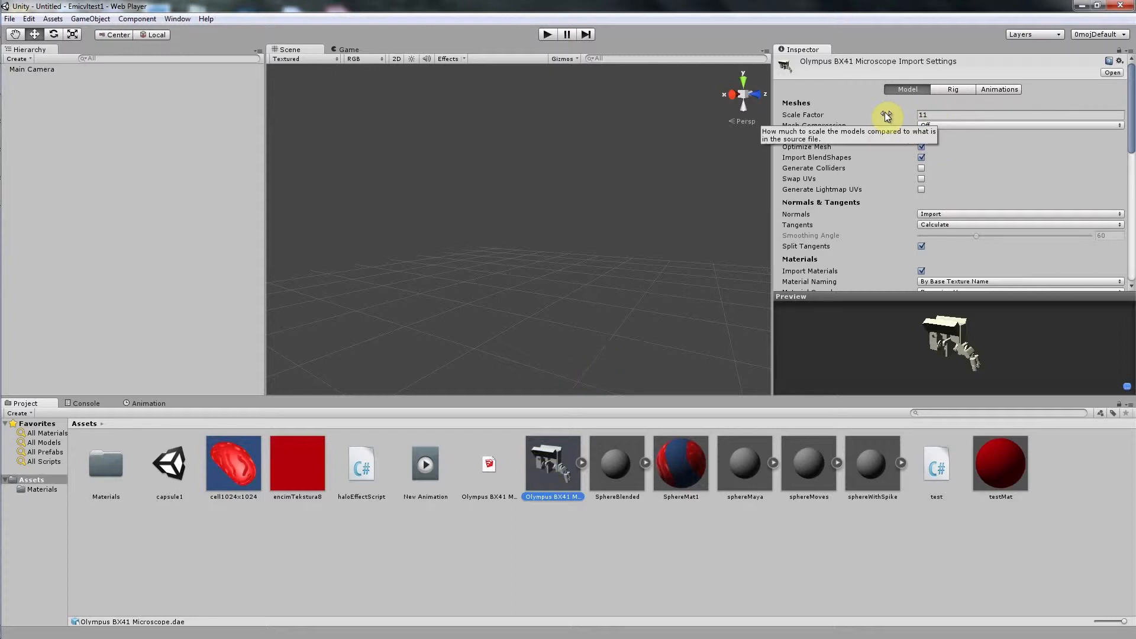
# Step: Review the Rig and Animations import settings of the Olympus BX41 Microscope model and add it to the scene hierarchy
pyautogui.click(959, 90)
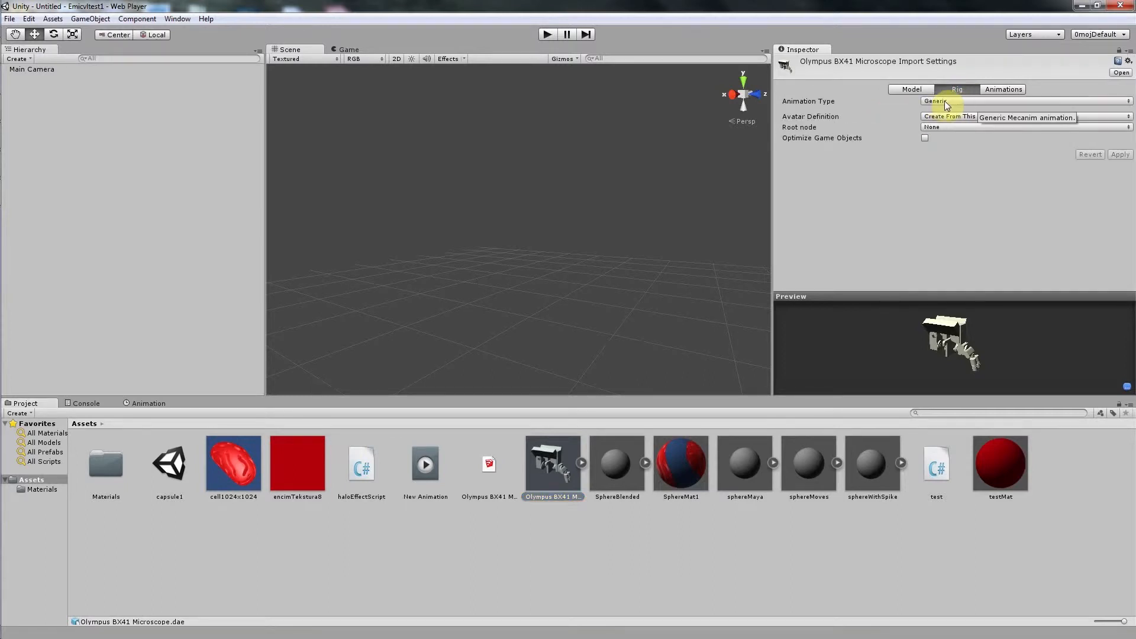
pyautogui.click(954, 102)
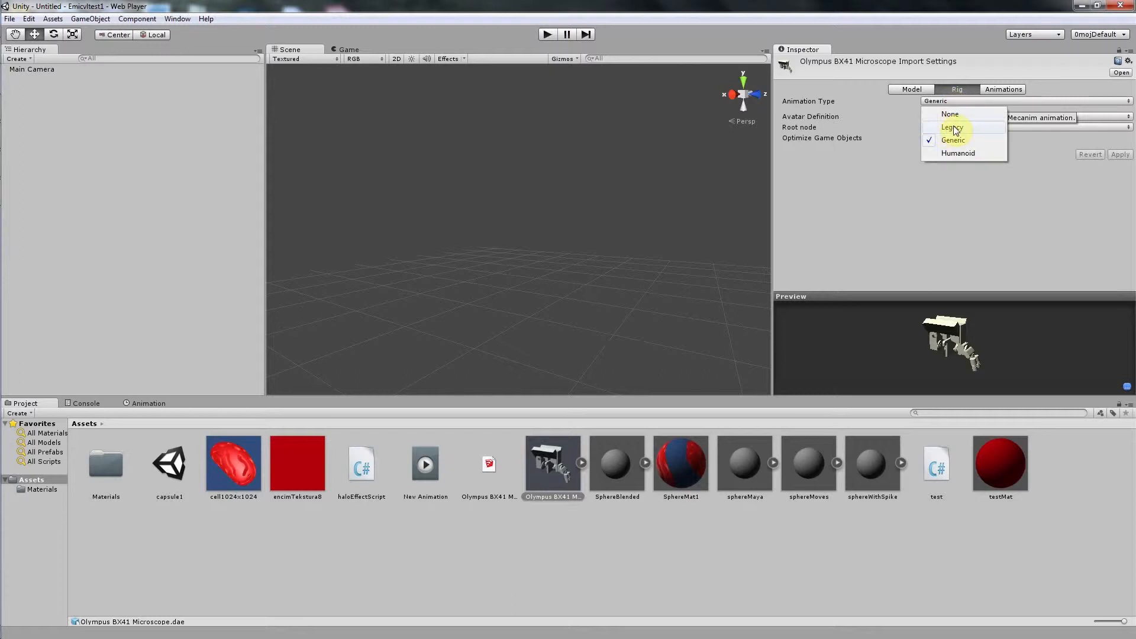
pyautogui.click(999, 90)
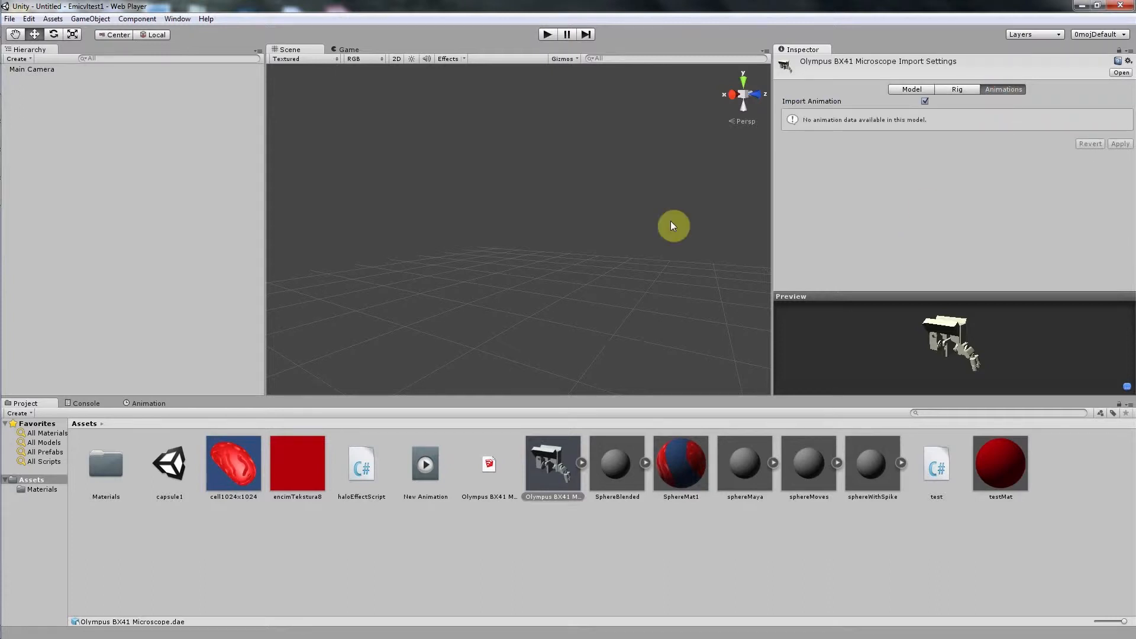
pyautogui.moveTo(550, 473); pyautogui.dragTo(189, 312)
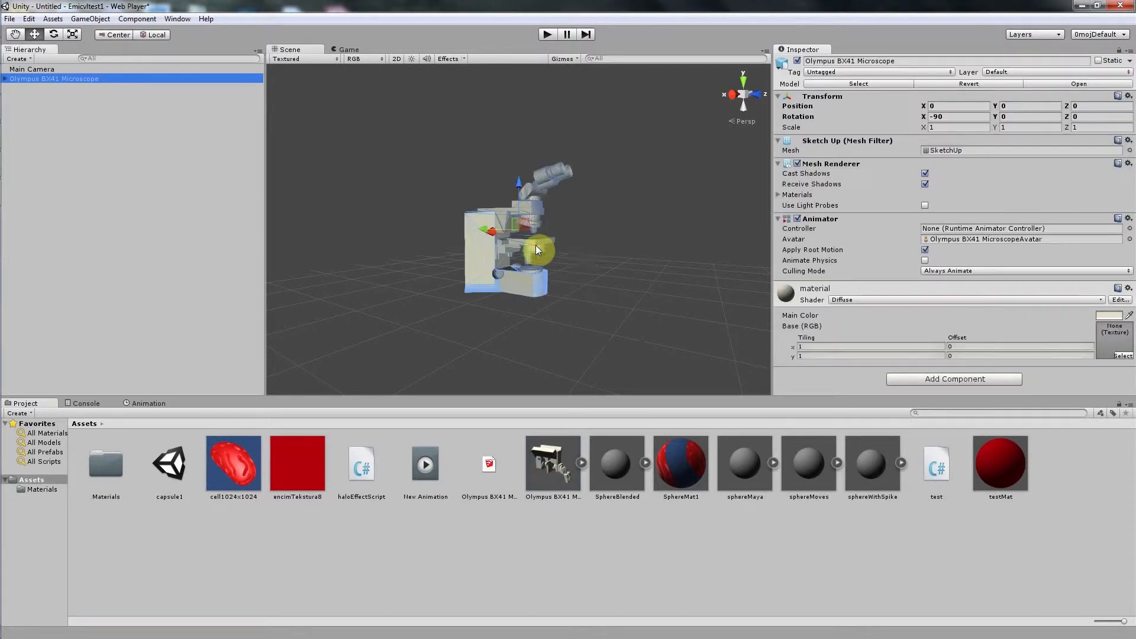
# Step: Expand Olympus BX41 Microscope in the scene hierarchy and inspect the parts group_4, group_9, group_12, group_13 and group_1
pyautogui.moveTo(589, 271)
pyautogui.keyDown('alt'); pyautogui.mouseDown()
pyautogui.moveTo(510, 327)
pyautogui.moveTo(449, 254)
pyautogui.moveTo(650, 272)
pyautogui.moveTo(553, 254)
pyautogui.moveTo(598, 276)
pyautogui.mouseUp(); pyautogui.keyUp('alt')
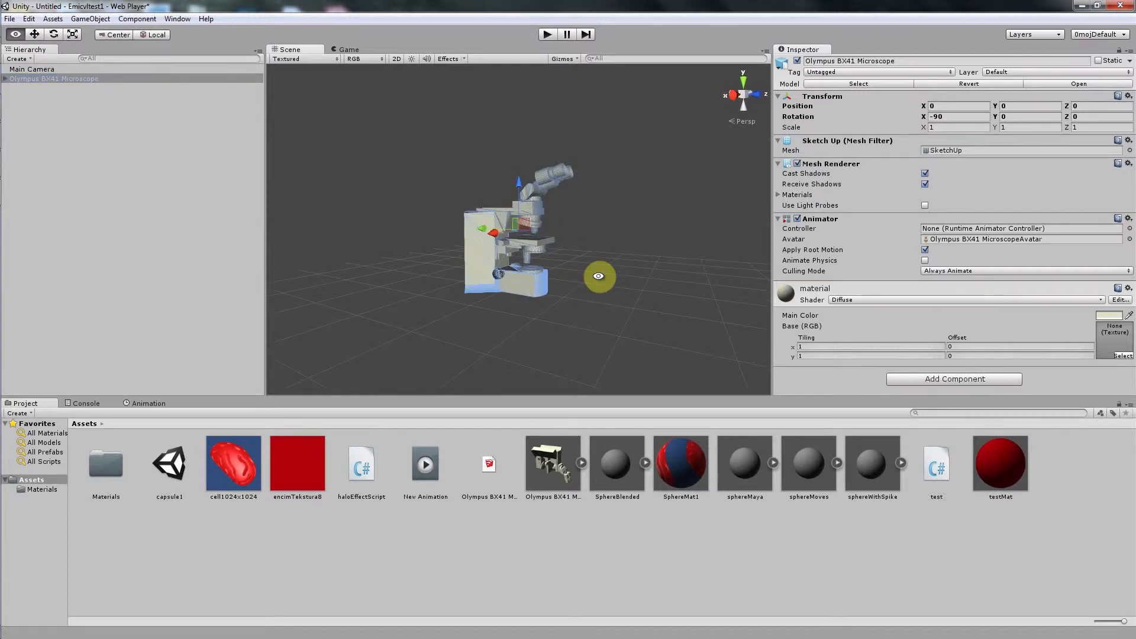
pyautogui.click(112, 144)
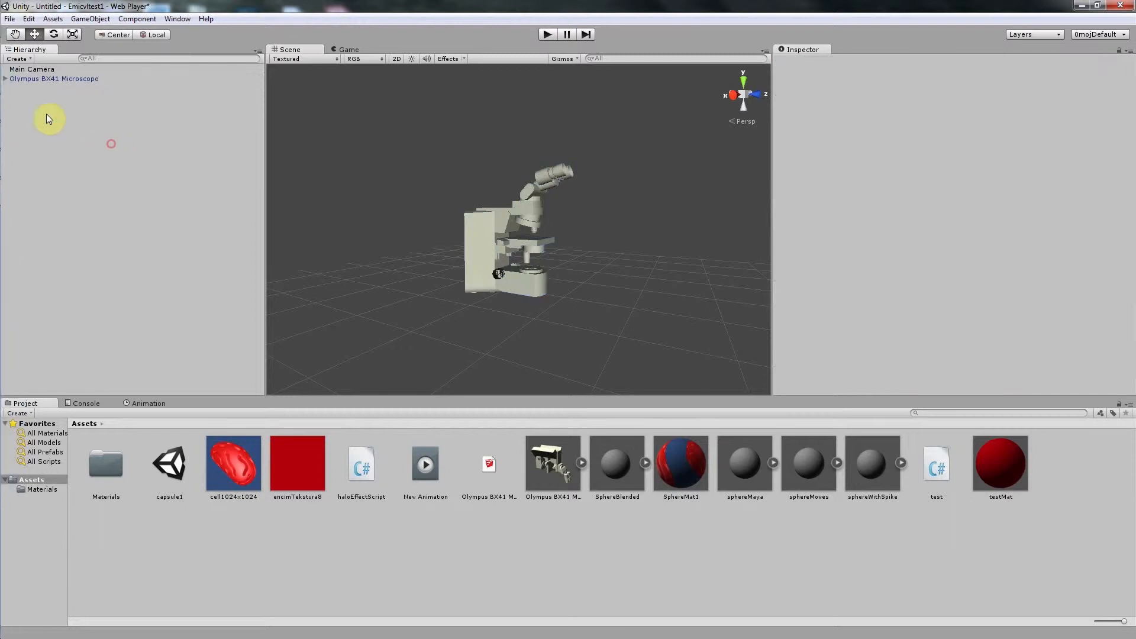
pyautogui.click(5, 79)
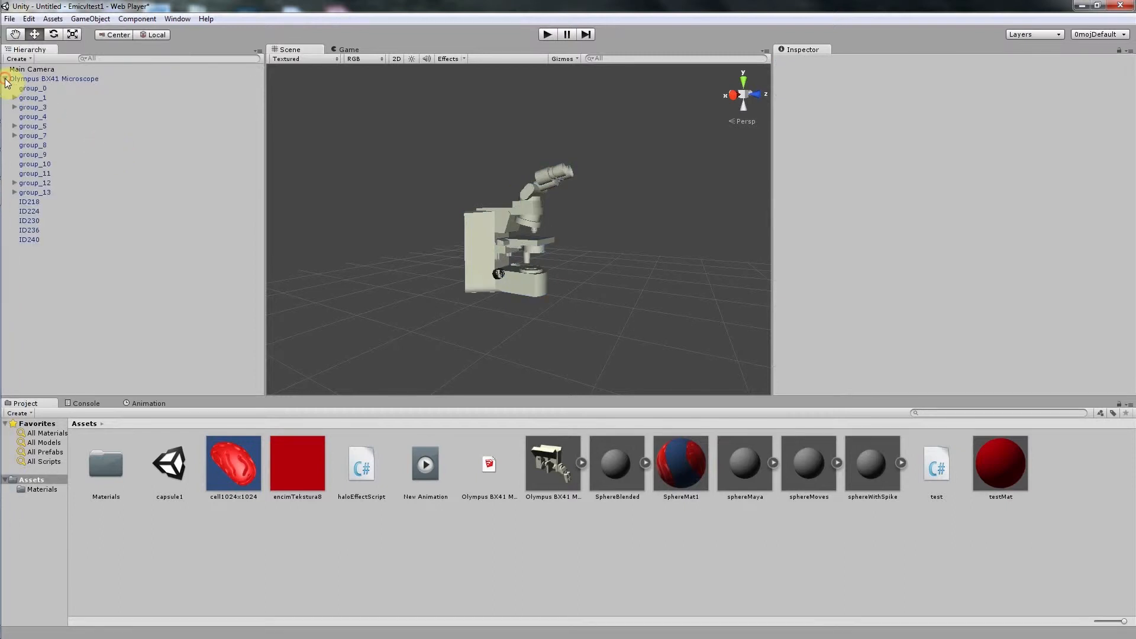
pyautogui.click(31, 118)
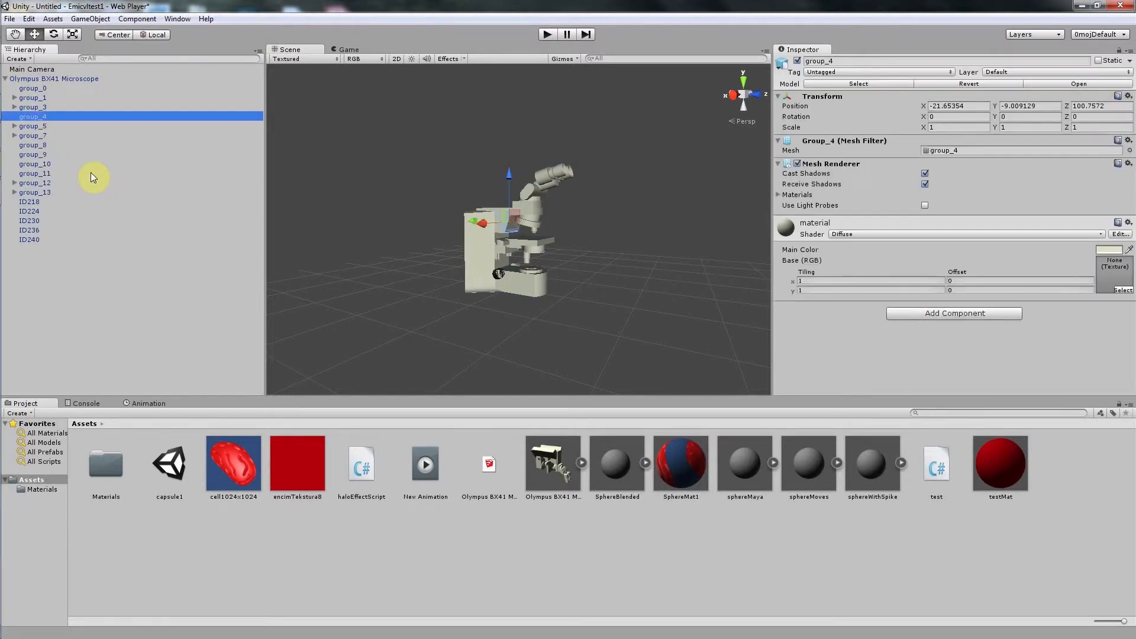
pyautogui.click(31, 156)
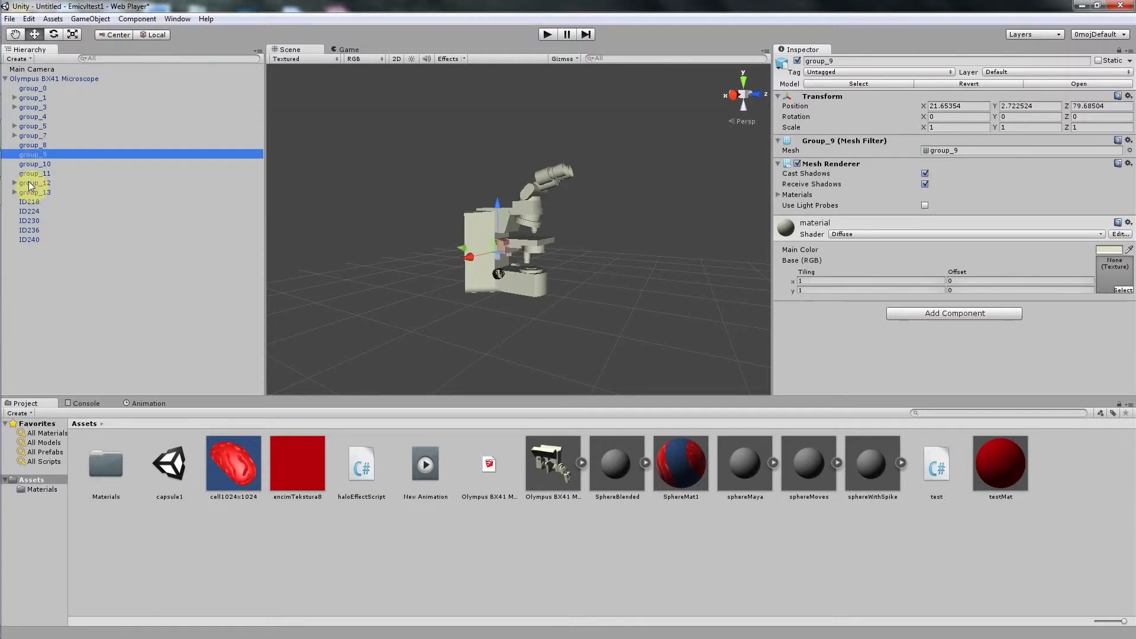
pyautogui.click(30, 184)
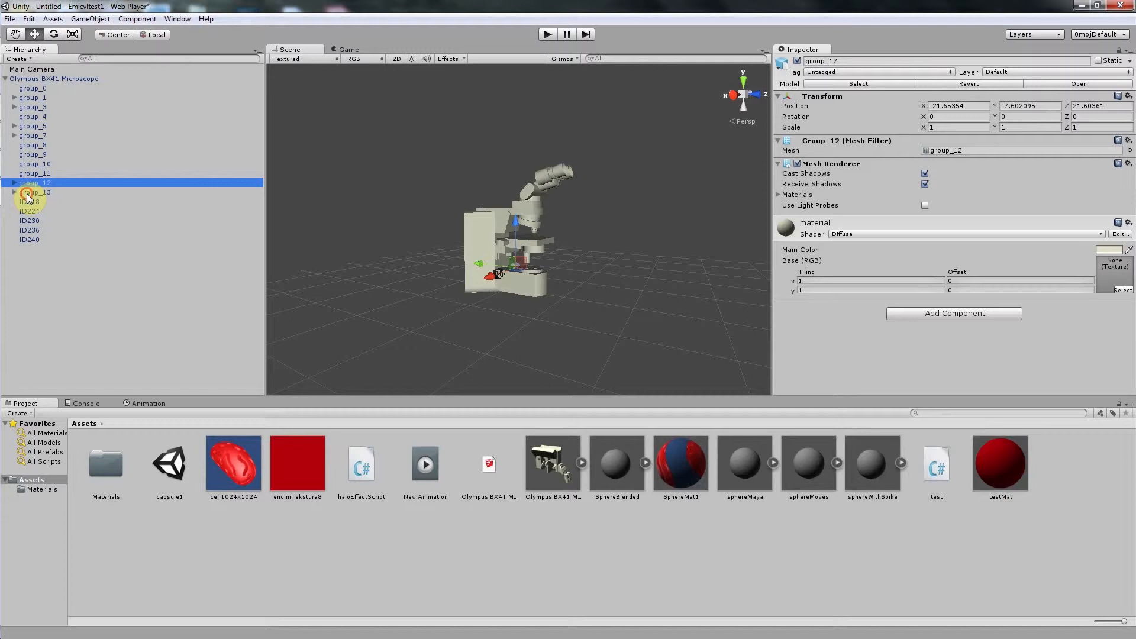
pyautogui.click(27, 194)
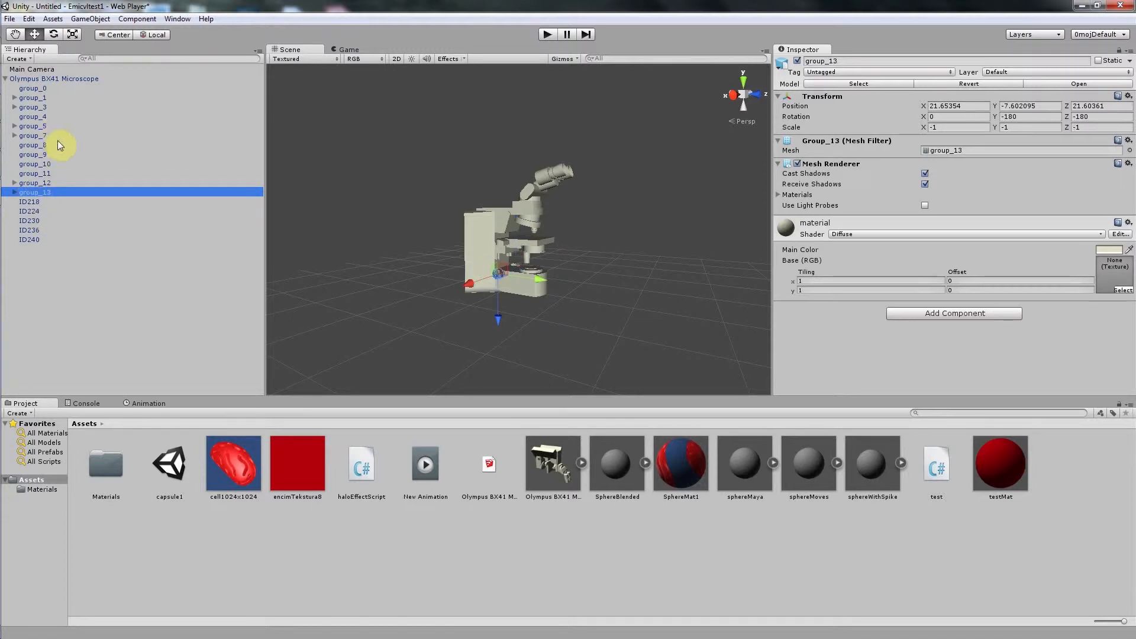
pyautogui.click(33, 99)
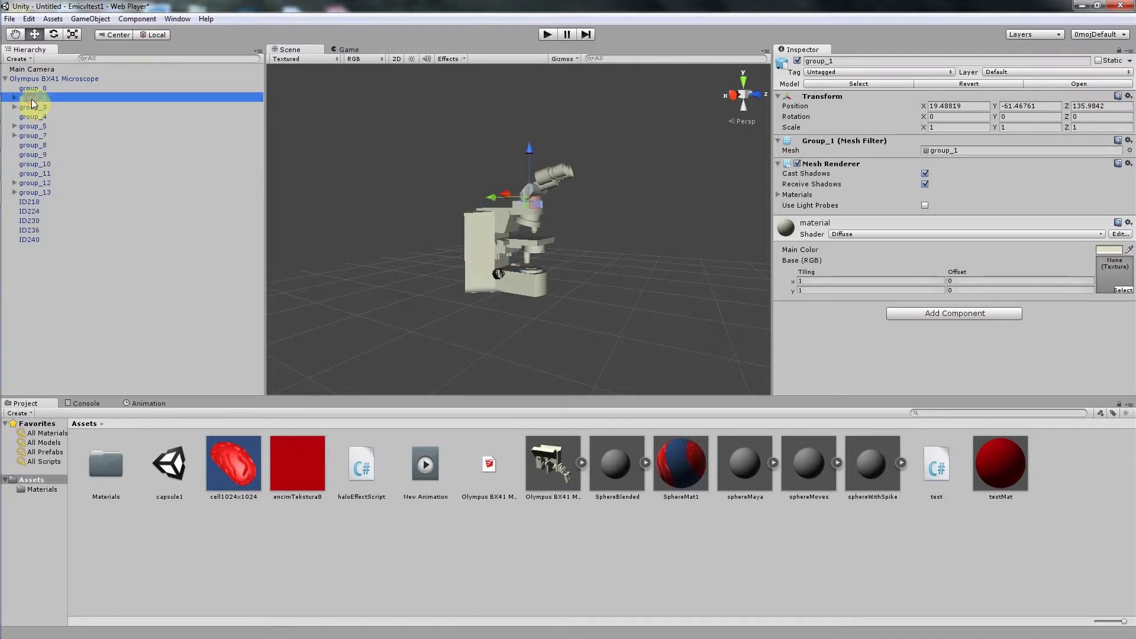
pyautogui.click(596, 271)
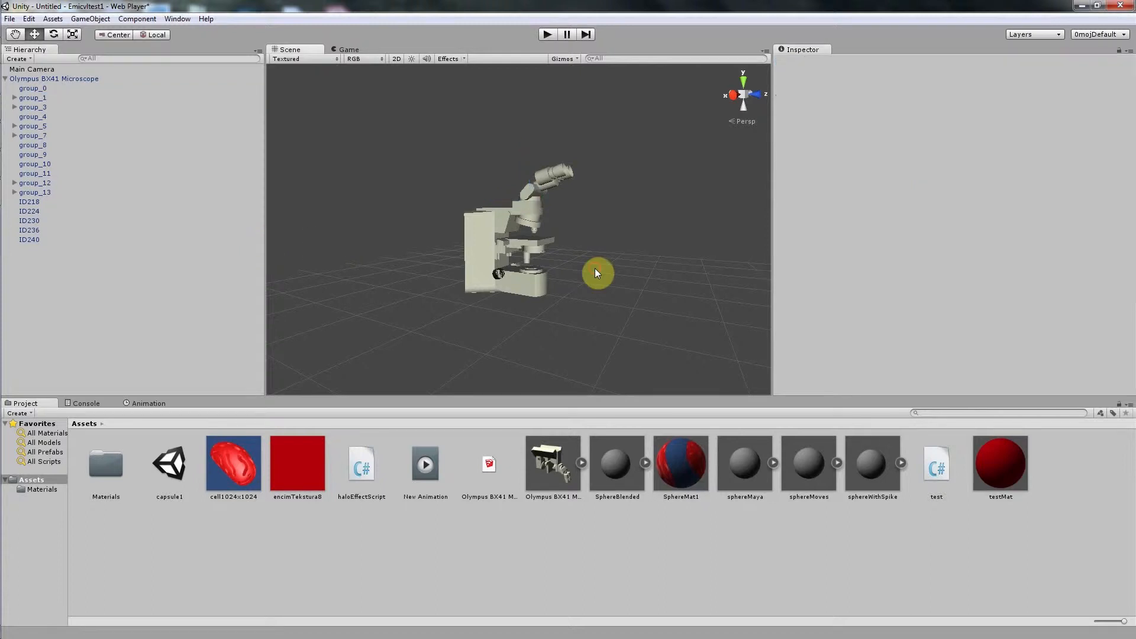
# Step: Frame the group_12 knob in the scene and apply the encimTekstura8 texture to it
pyautogui.click(29, 182)
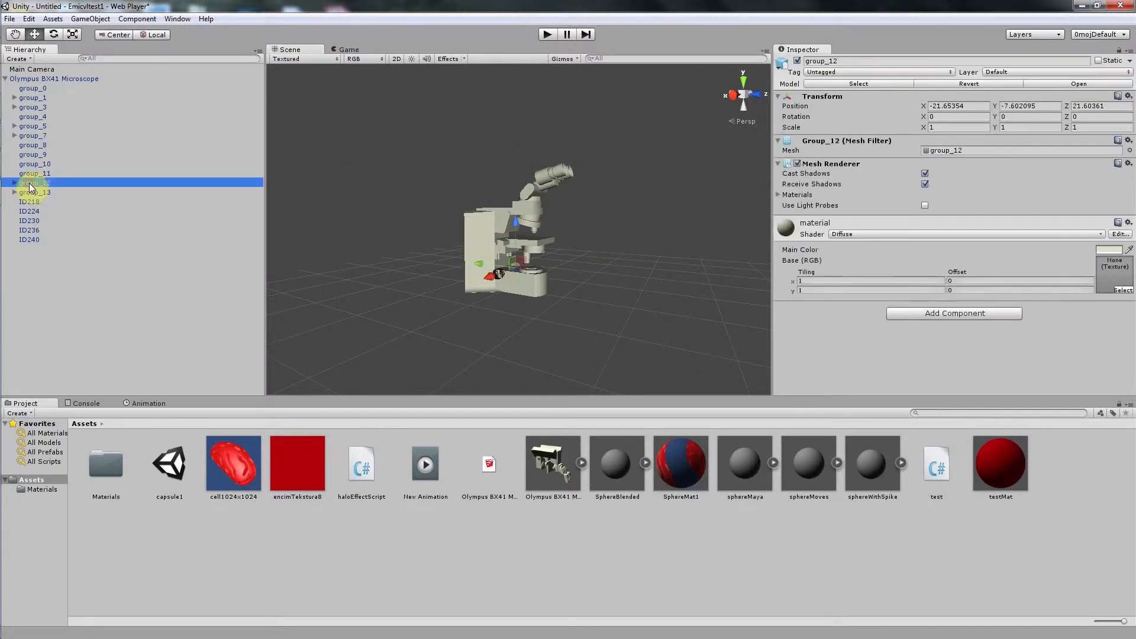
pyautogui.press('f')
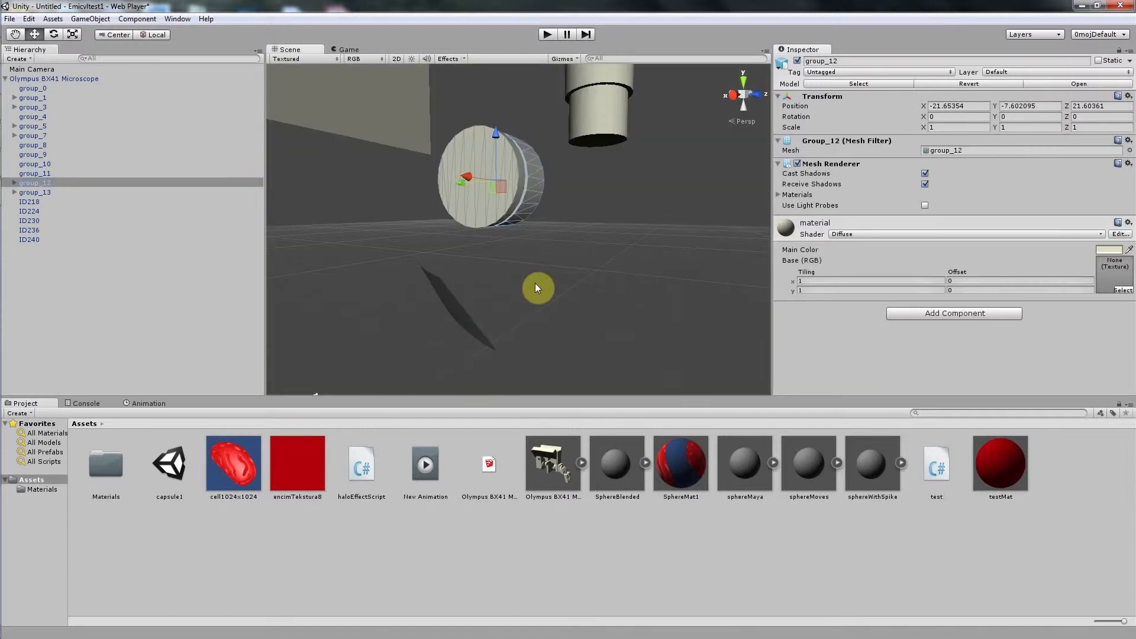
pyautogui.scroll(-5, 535, 284)
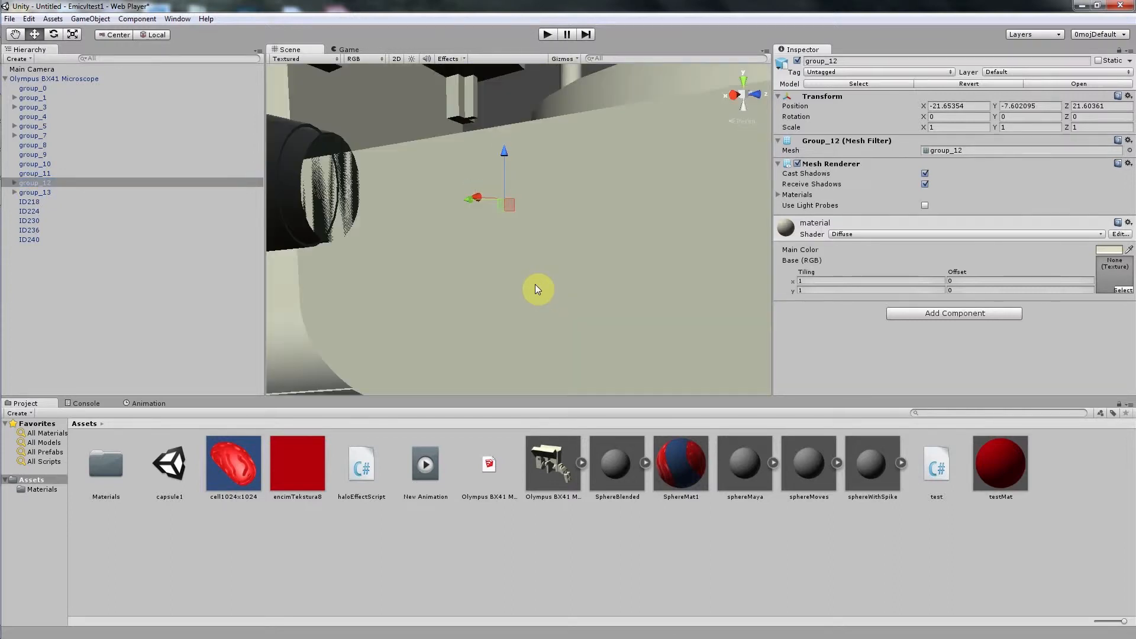
pyautogui.keyDown('alt'); pyautogui.moveTo(535, 284); pyautogui.dragTo(213, 288); pyautogui.keyUp('alt')
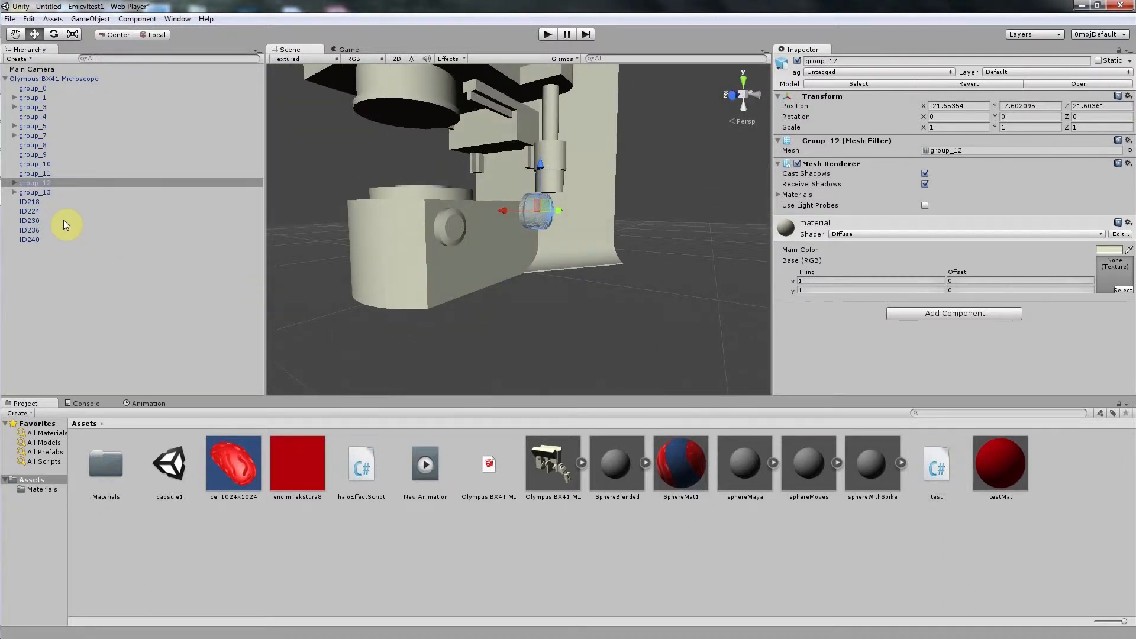
pyautogui.moveTo(298, 467); pyautogui.dragTo(36, 183)
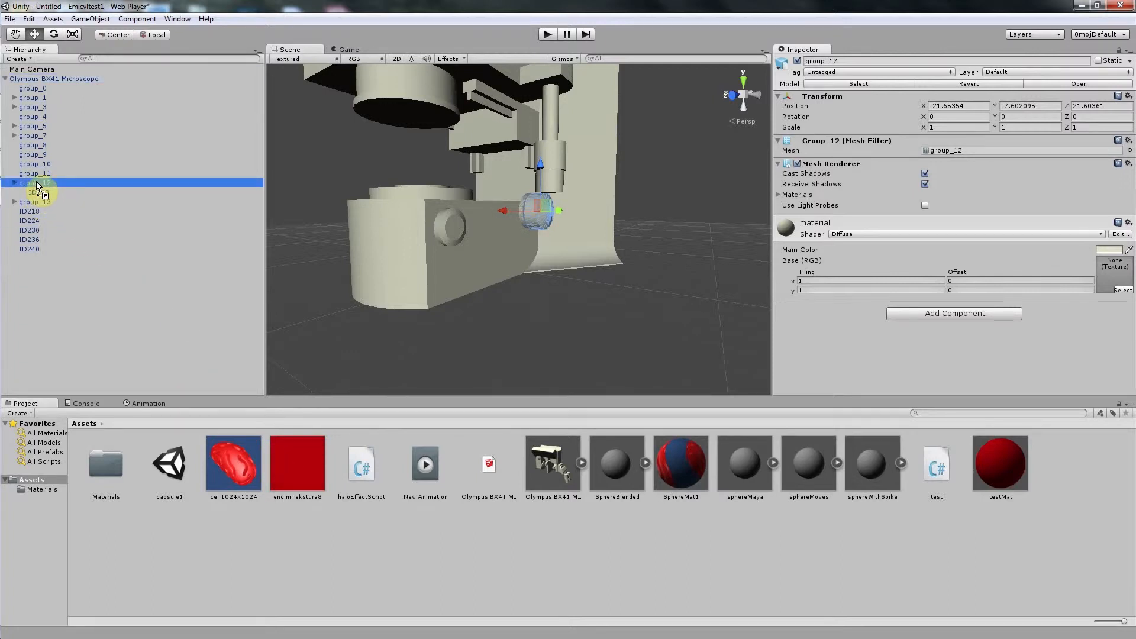
pyautogui.click(607, 347)
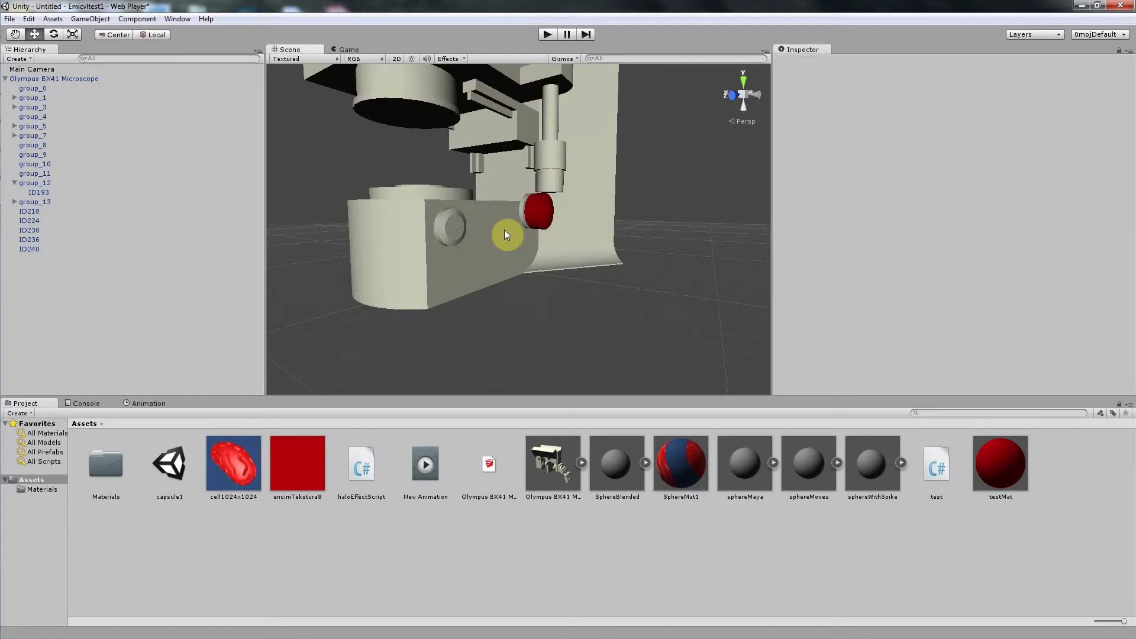
# Step: Apply the cell1024x1024 texture to the group_12 knob and check it from another angle
pyautogui.moveTo(232, 469); pyautogui.dragTo(49, 184)
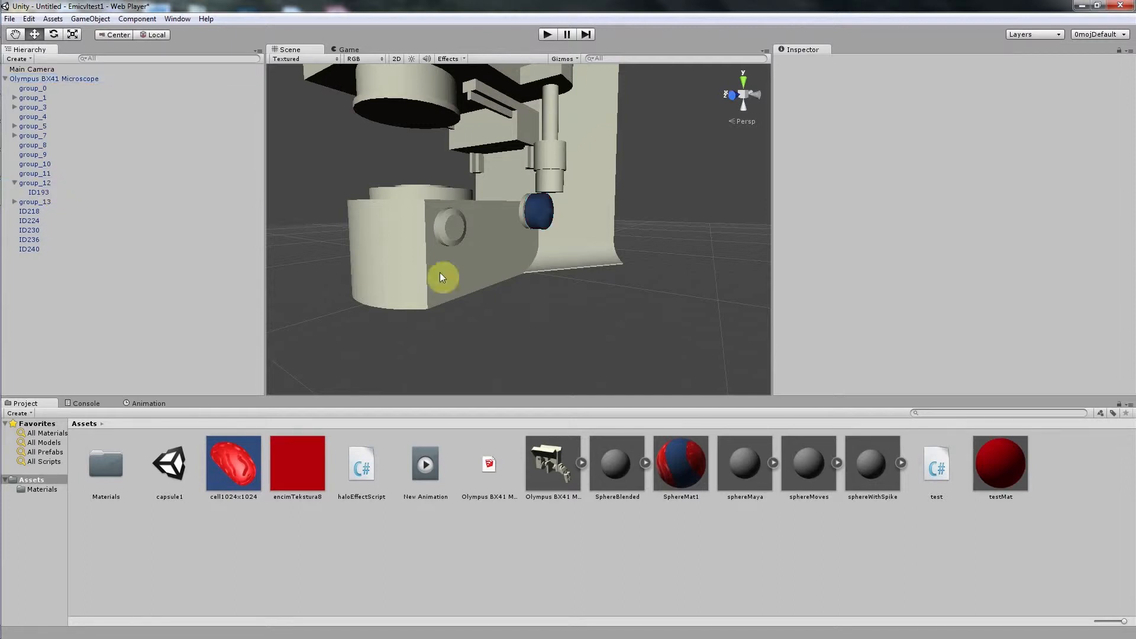
pyautogui.moveTo(670, 248)
pyautogui.keyDown('alt'); pyautogui.mouseDown()
pyautogui.moveTo(609, 272)
pyautogui.moveTo(507, 274)
pyautogui.moveTo(326, 254)
pyautogui.moveTo(375, 190)
pyautogui.moveTo(573, 236)
pyautogui.moveTo(710, 246)
pyautogui.moveTo(704, 259)
pyautogui.moveTo(736, 259)
pyautogui.moveTo(753, 201)
pyautogui.moveTo(690, 258)
pyautogui.mouseUp(); pyautogui.keyUp('alt')
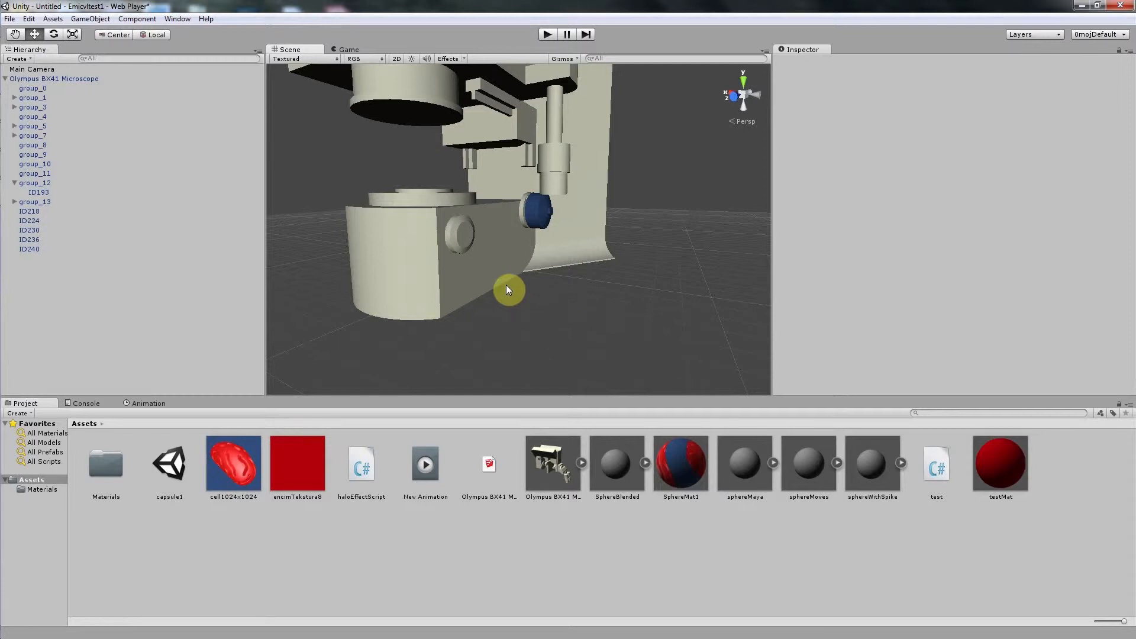
pyautogui.scroll(-5, 507, 289)
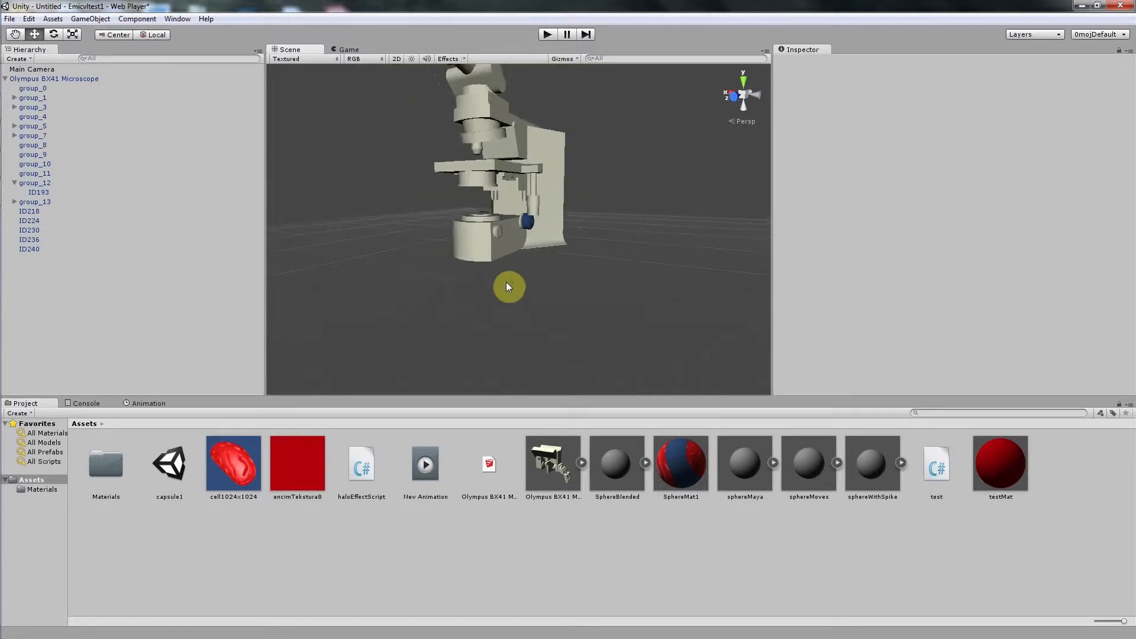
# Step: Apply the encimTekstura8 texture to the top-level Olympus BX41 Microscope object, colouring its main body
pyautogui.scroll(-2, 507, 287)
pyautogui.keyDown('alt'); pyautogui.moveTo(507, 287); pyautogui.dragTo(728, 324); pyautogui.keyUp('alt')
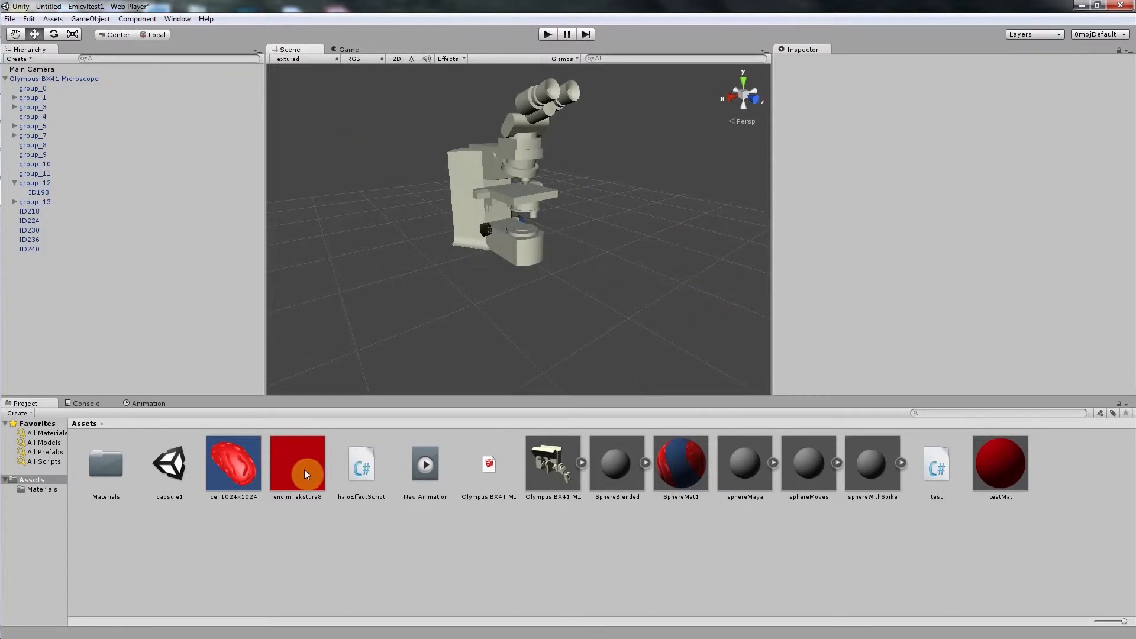
pyautogui.moveTo(305, 470); pyautogui.dragTo(90, 83)
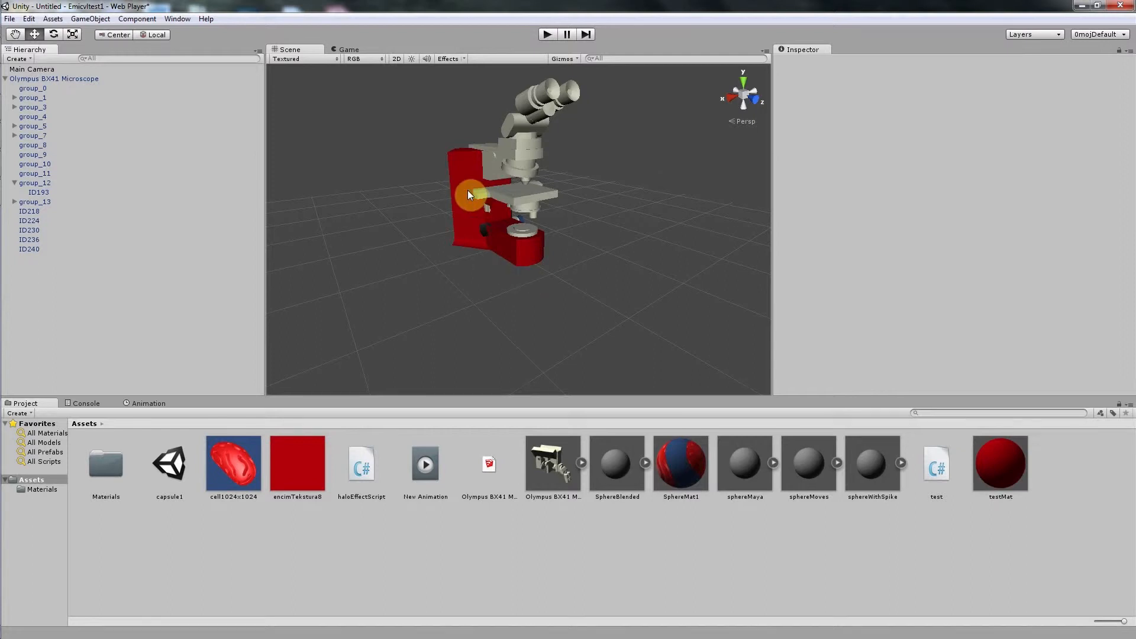
# Step: Examine the textured base, side knobs and stage up close, selecting group_12 and group_7 to check how the model is divided
pyautogui.keyDown('alt'); pyautogui.moveTo(483, 291); pyautogui.dragTo(529, 292); pyautogui.keyUp('alt')
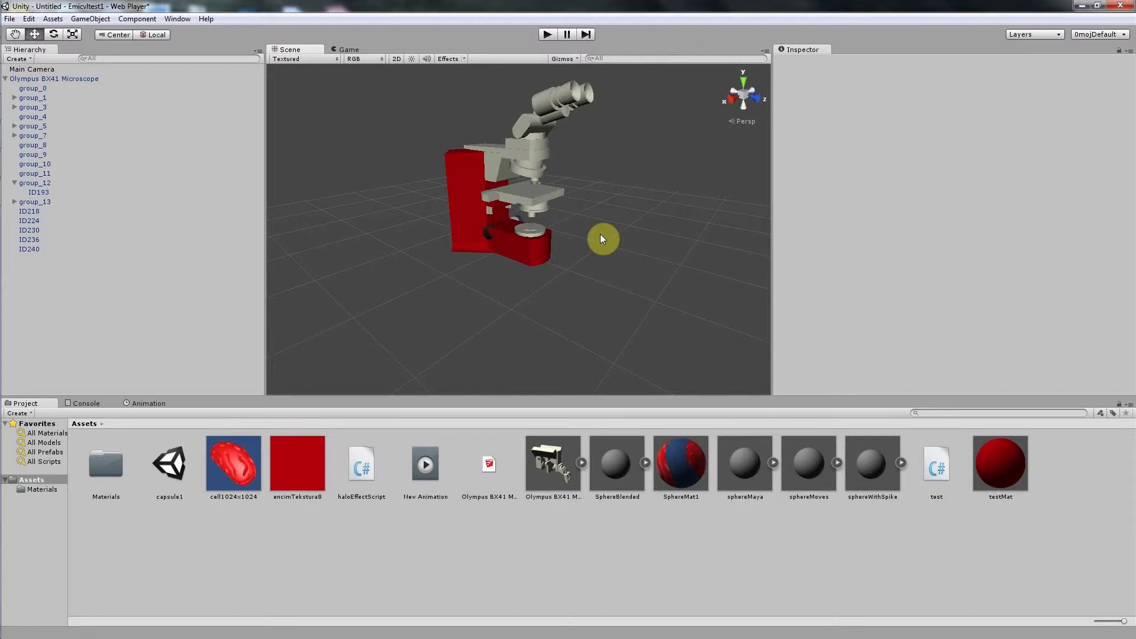
pyautogui.scroll(10, 600, 235)
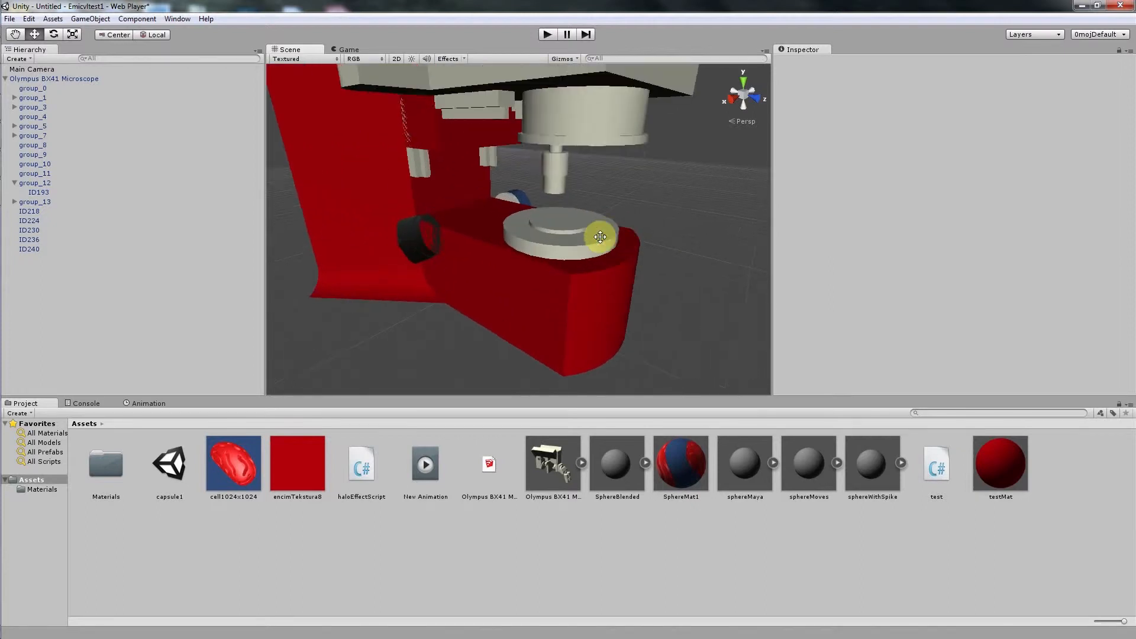
pyautogui.scroll(2, 600, 237)
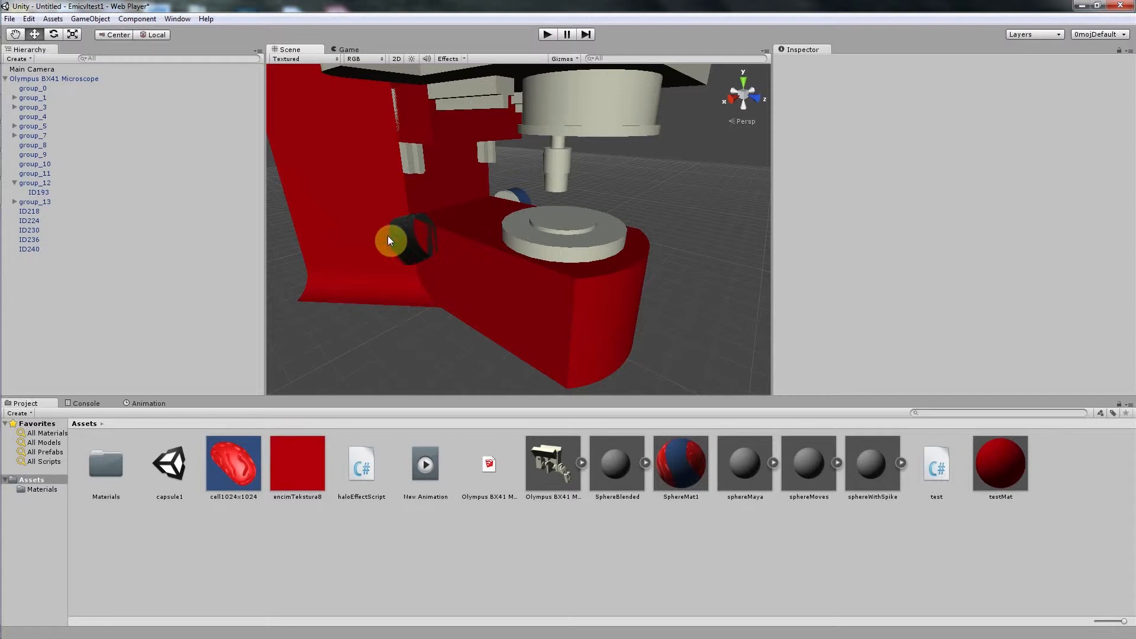
pyautogui.keyDown('alt'); pyautogui.moveTo(470, 237); pyautogui.dragTo(433, 238); pyautogui.keyUp('alt')
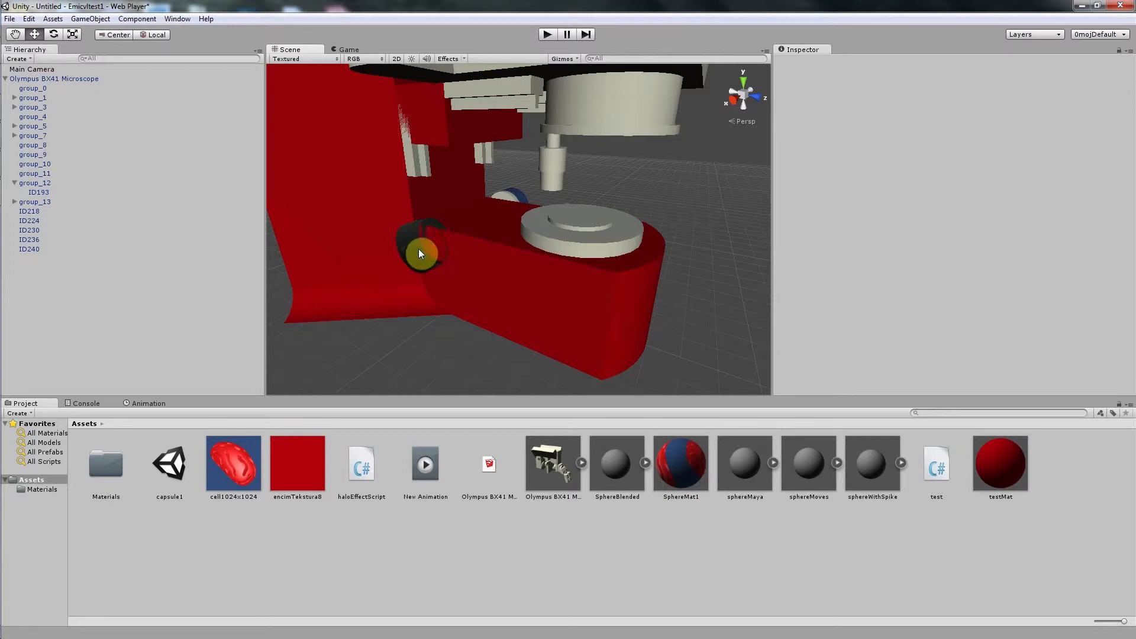
pyautogui.keyDown('alt'); pyautogui.moveTo(434, 264); pyautogui.dragTo(215, 251); pyautogui.keyUp('alt')
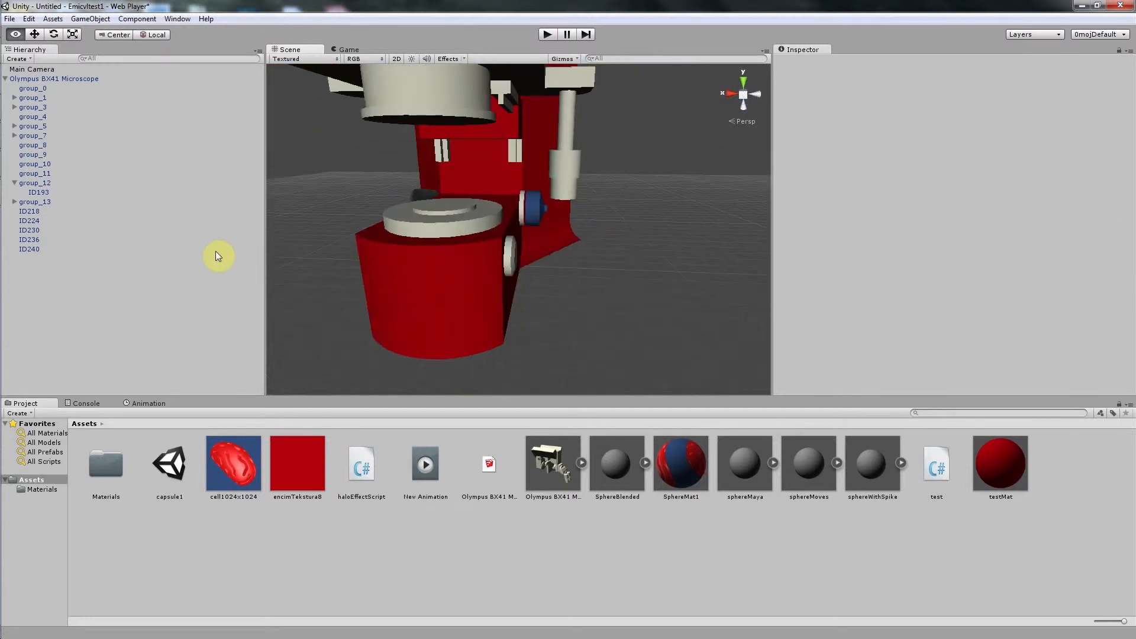
pyautogui.click(215, 249)
pyautogui.click(536, 201)
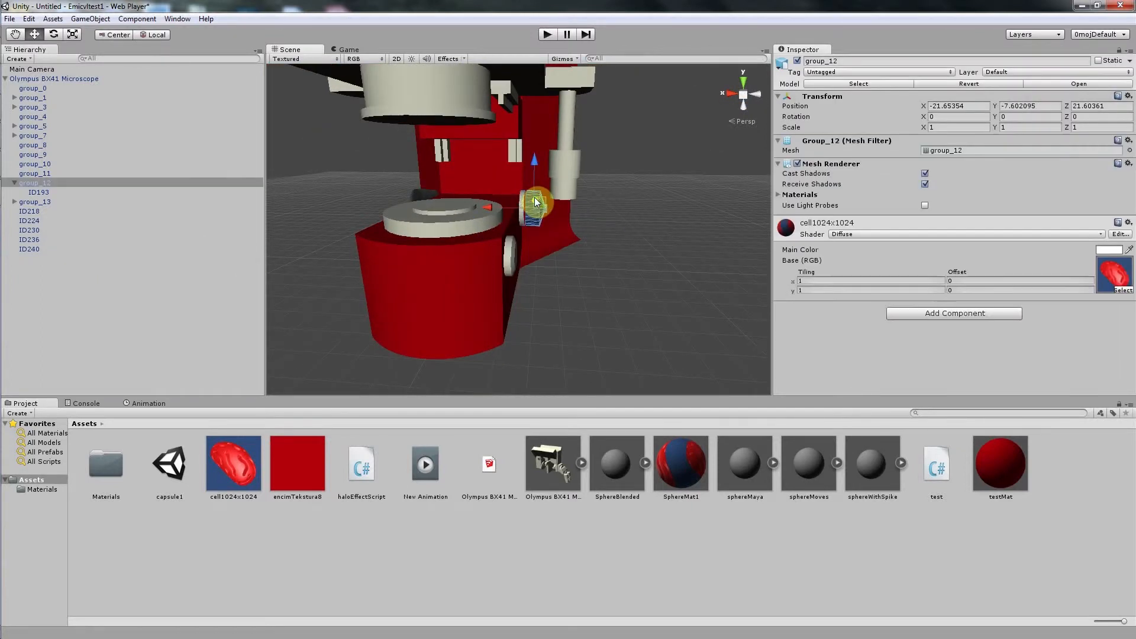
pyautogui.click(570, 163)
pyautogui.click(570, 84)
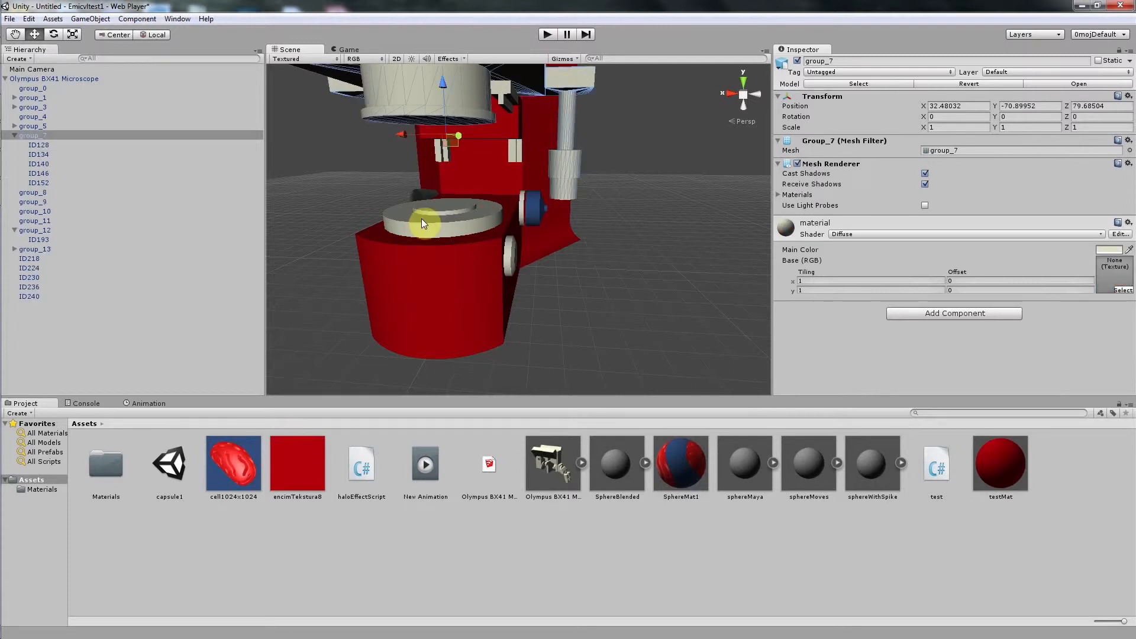
pyautogui.keyDown('alt'); pyautogui.moveTo(344, 188); pyautogui.dragTo(521, 189); pyautogui.keyUp('alt')
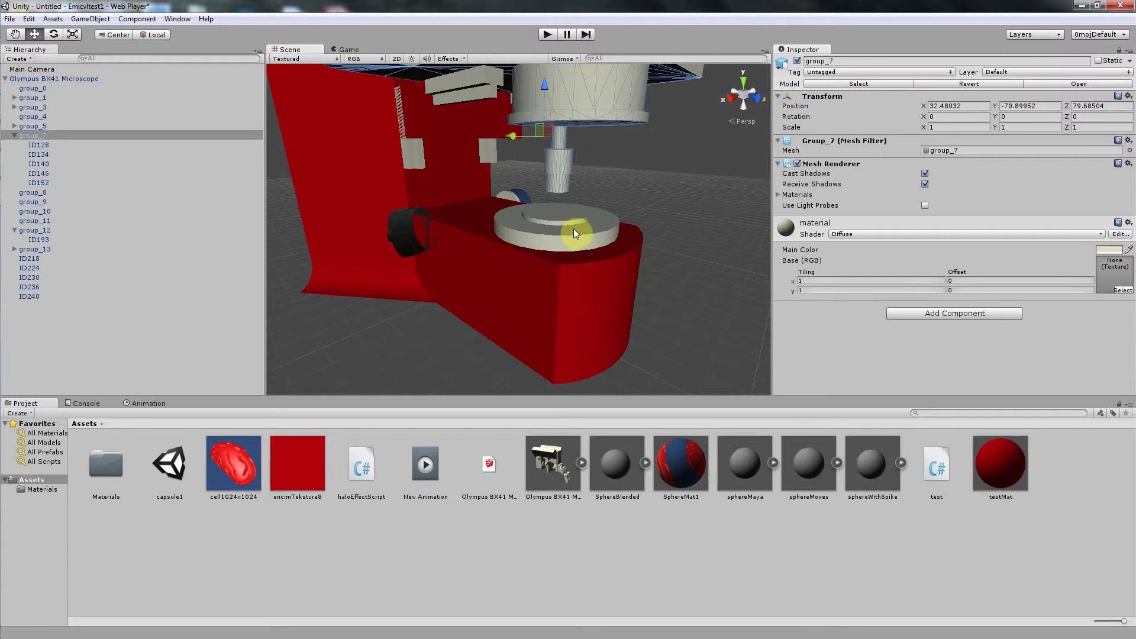
pyautogui.scroll(-3, 574, 228)
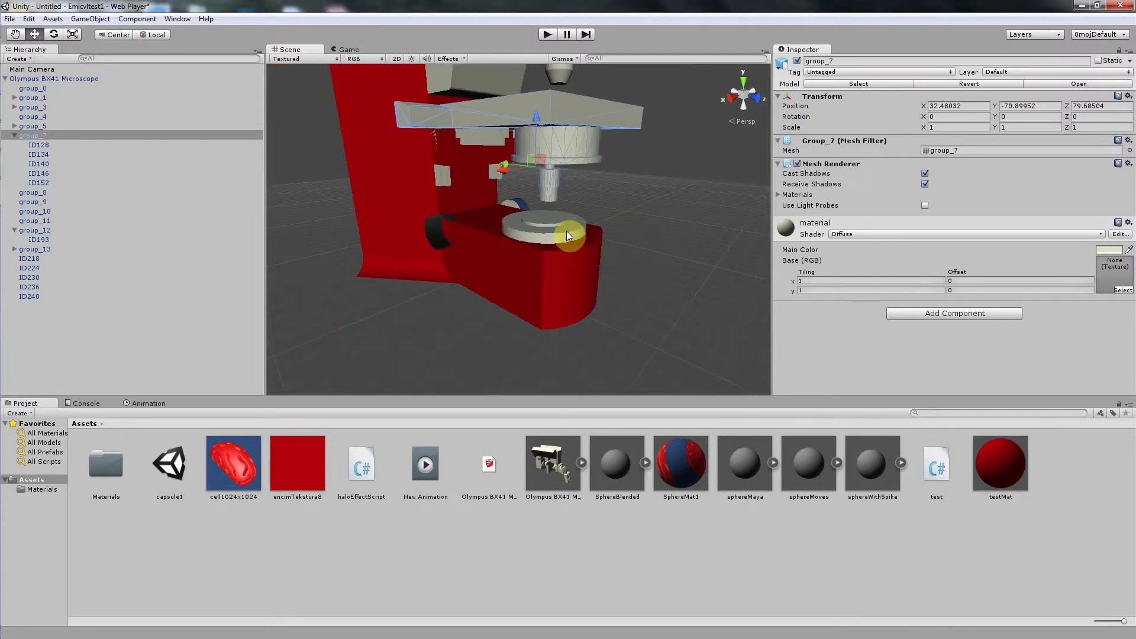
pyautogui.scroll(-2, 566, 231)
pyautogui.scroll(-3, 567, 231)
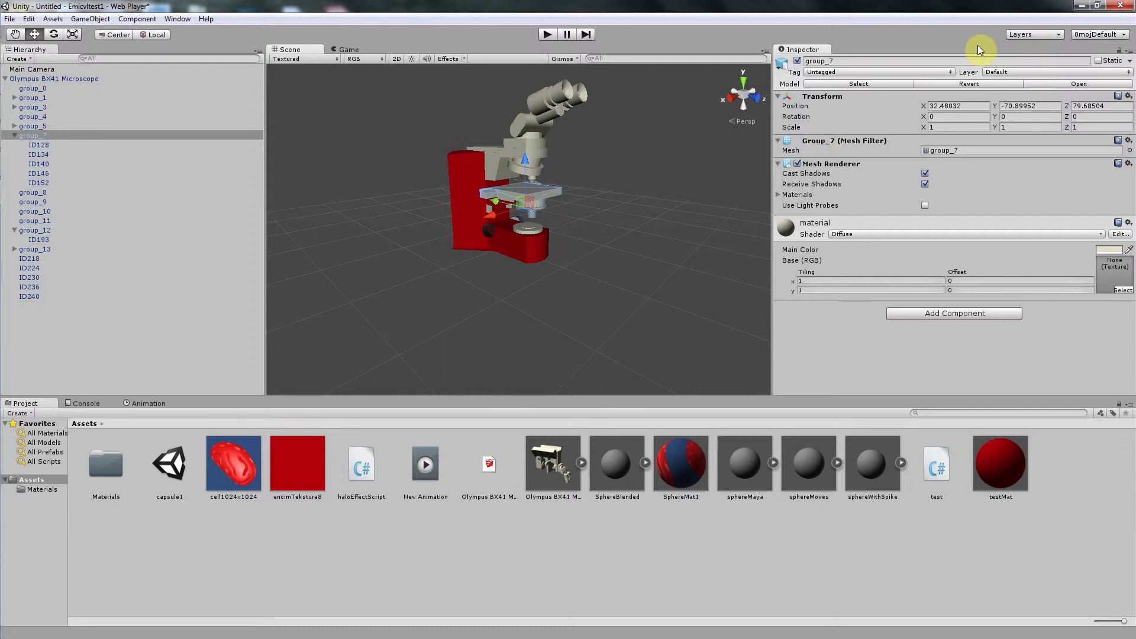
# Step: Close Unity, launch Blender from its desktop shortcut, allowing it to run, and dismiss the splash screen
pyautogui.click(1128, 7)
pyautogui.click(599, 348)
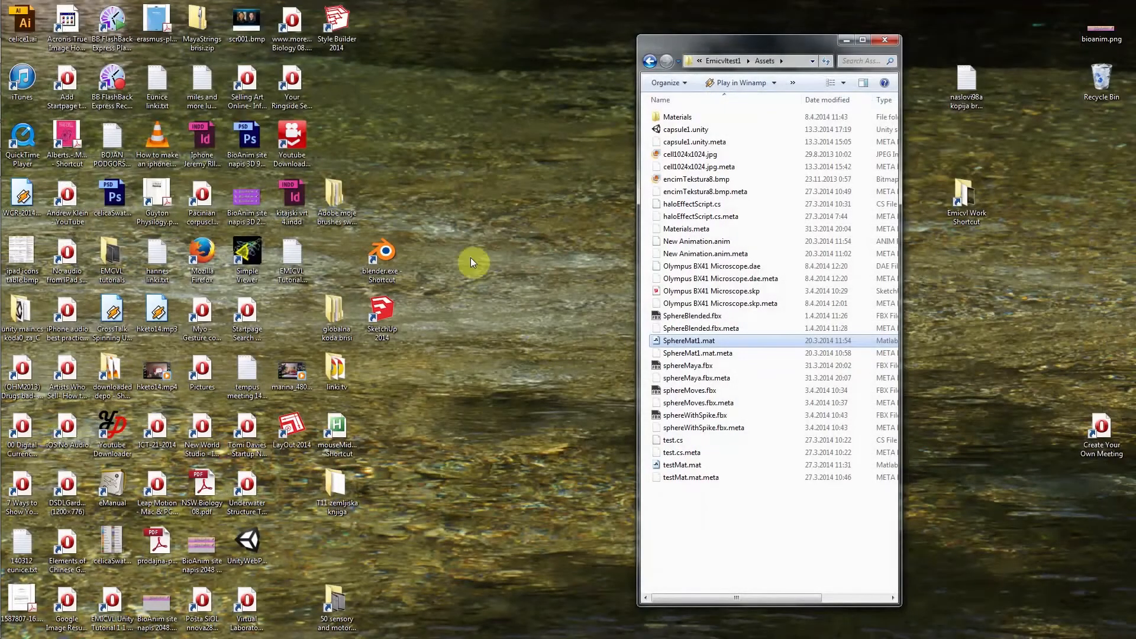
pyautogui.click(377, 258)
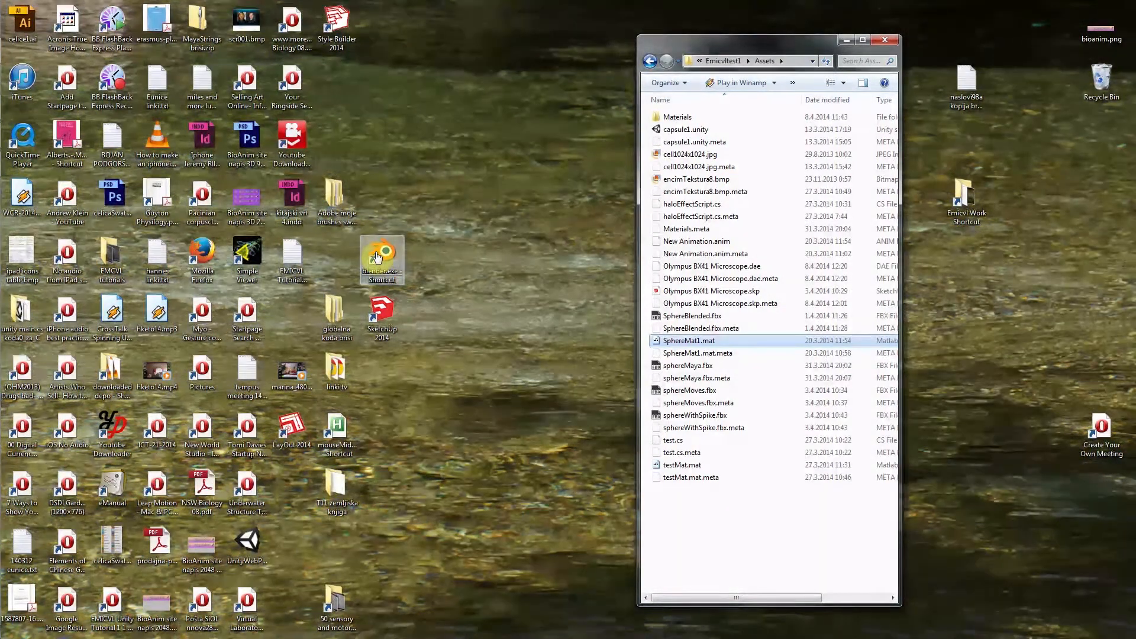
pyautogui.doubleClick(377, 258)
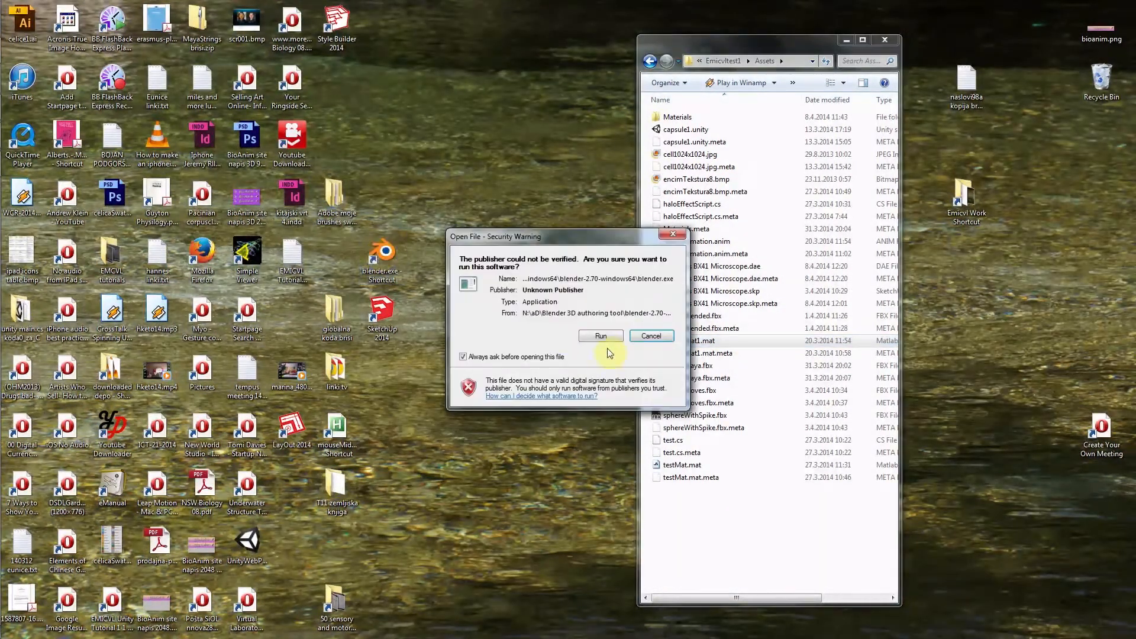
pyautogui.click(604, 336)
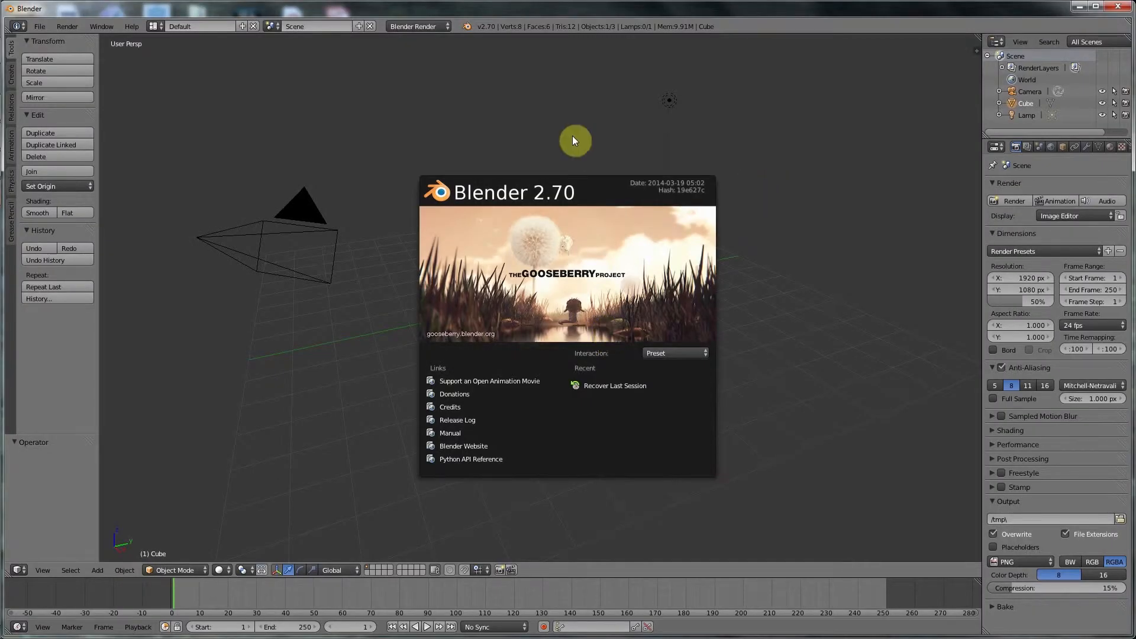
pyautogui.click(573, 139)
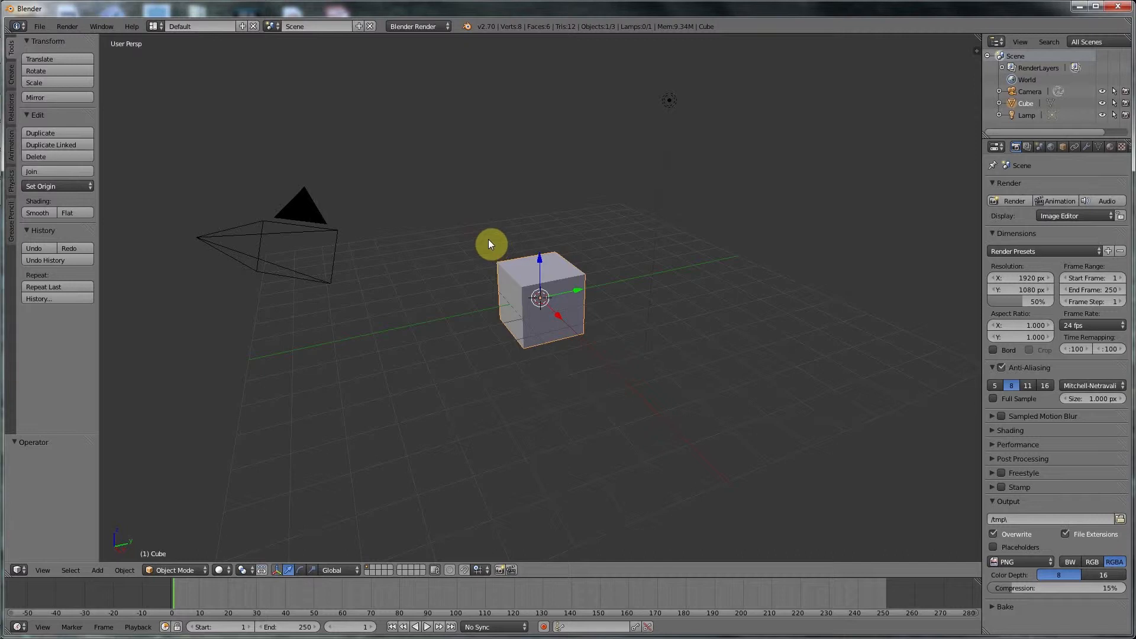
# Step: Import the Olympus BX41 Microscope.dae COLLADA file from O:\Emicvl\Emicvltest1\Assets into the Blender scene
pyautogui.click(42, 27)
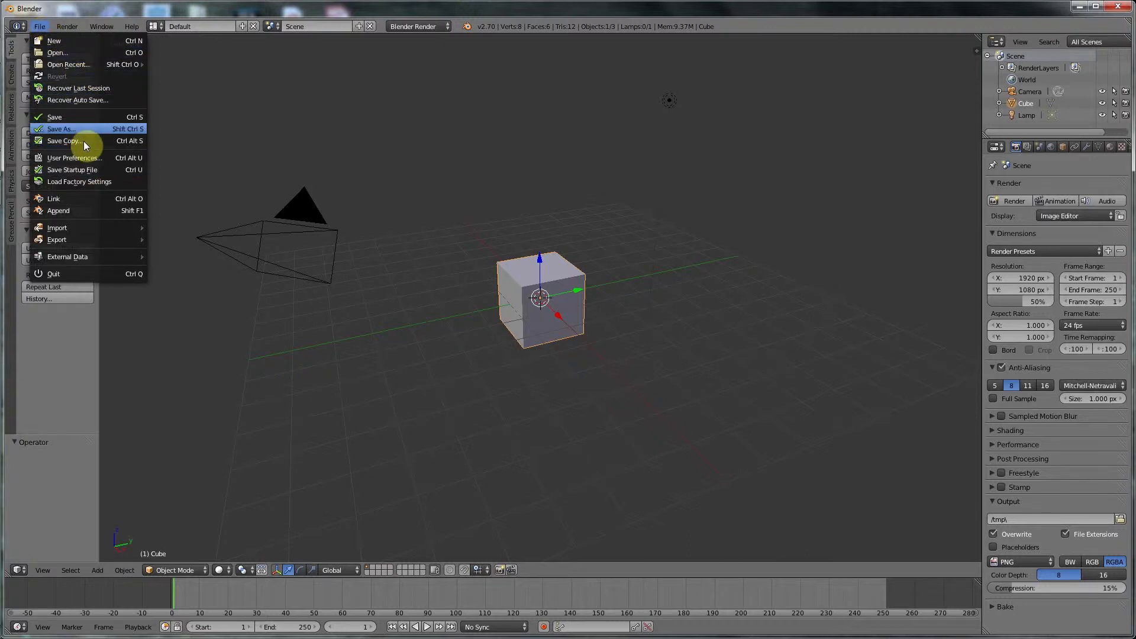
pyautogui.moveTo(114, 227)
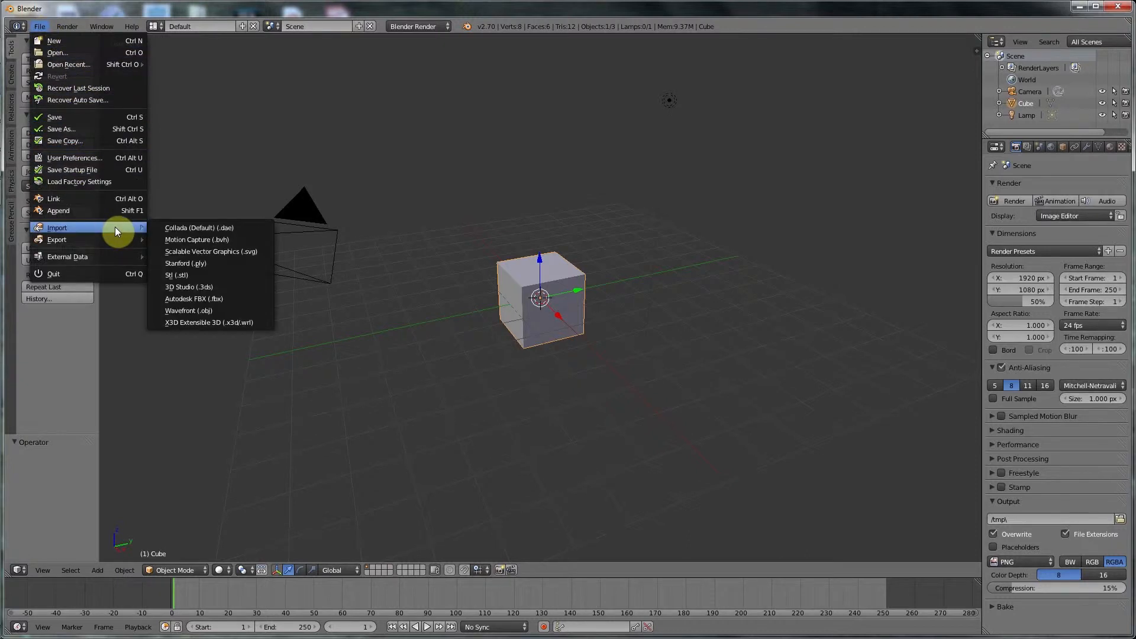
pyautogui.click(189, 229)
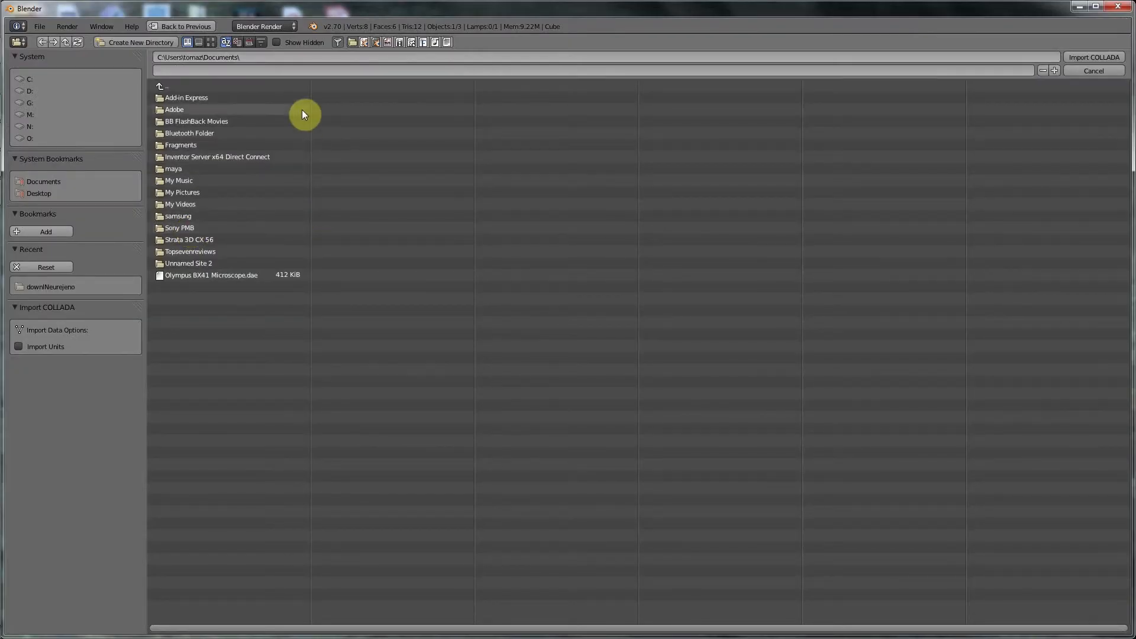
pyautogui.click(34, 134)
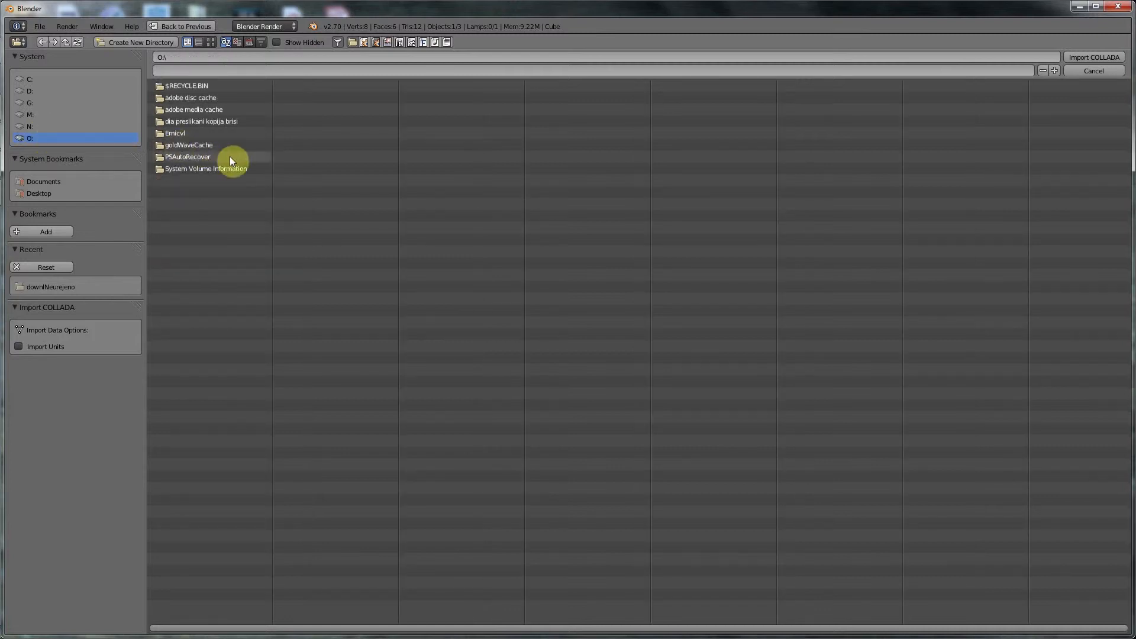
pyautogui.click(211, 136)
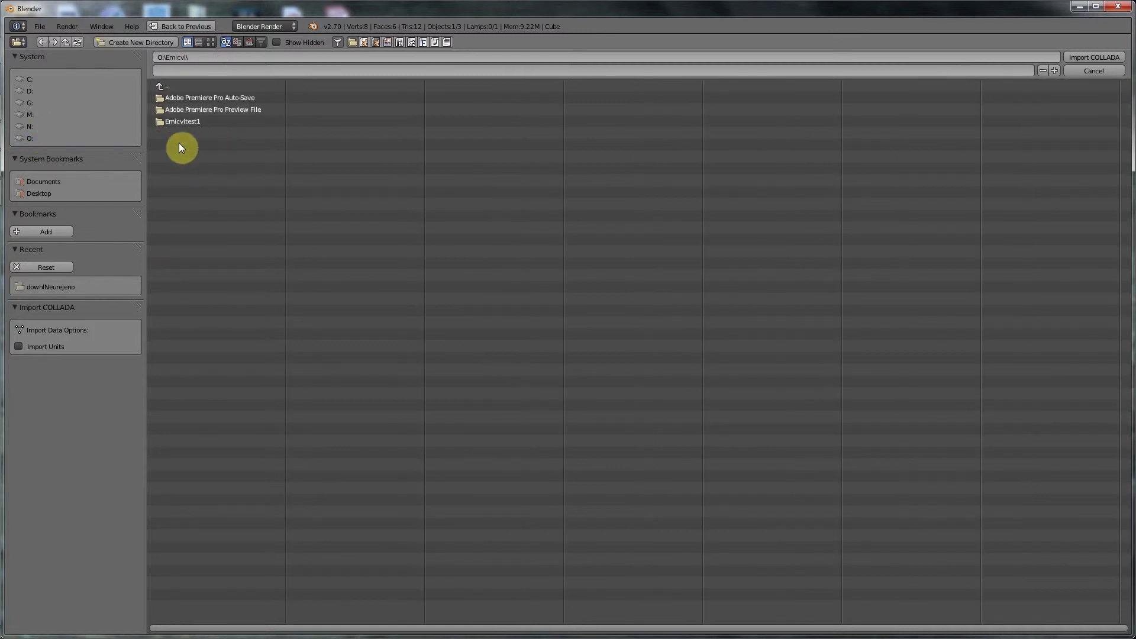
pyautogui.click(179, 122)
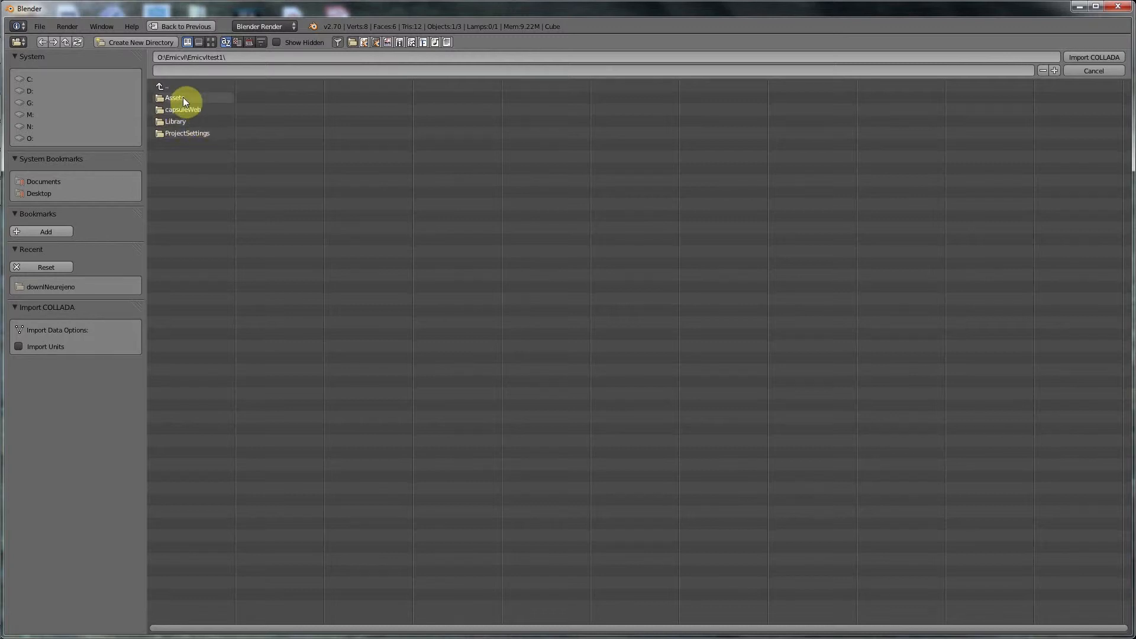
pyautogui.click(183, 97)
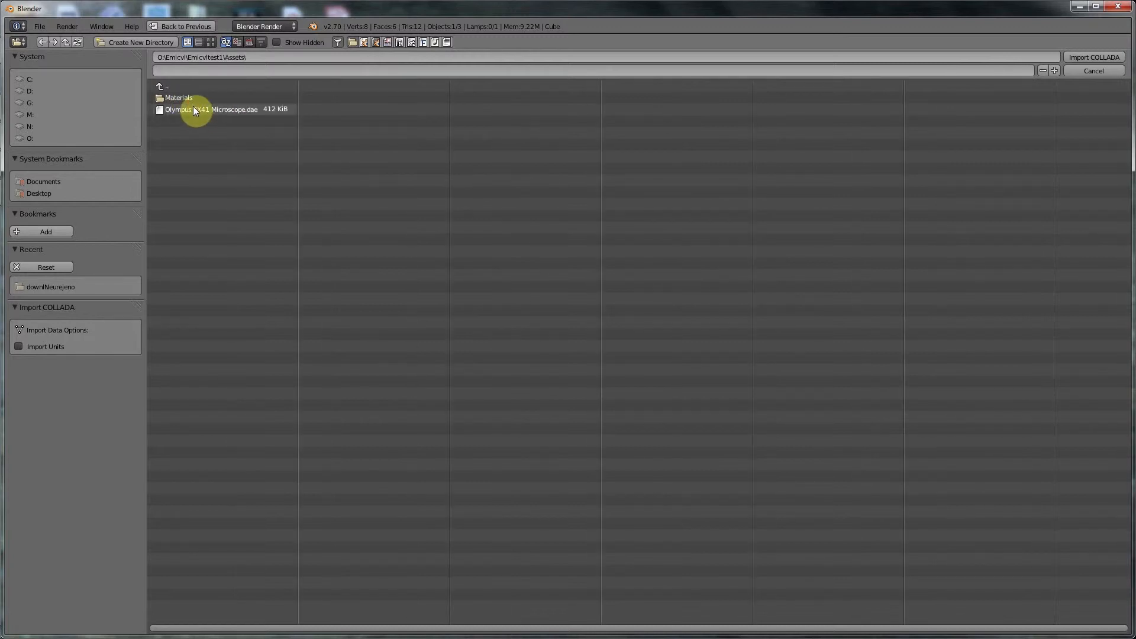
pyautogui.click(193, 111)
pyautogui.doubleClick(193, 110)
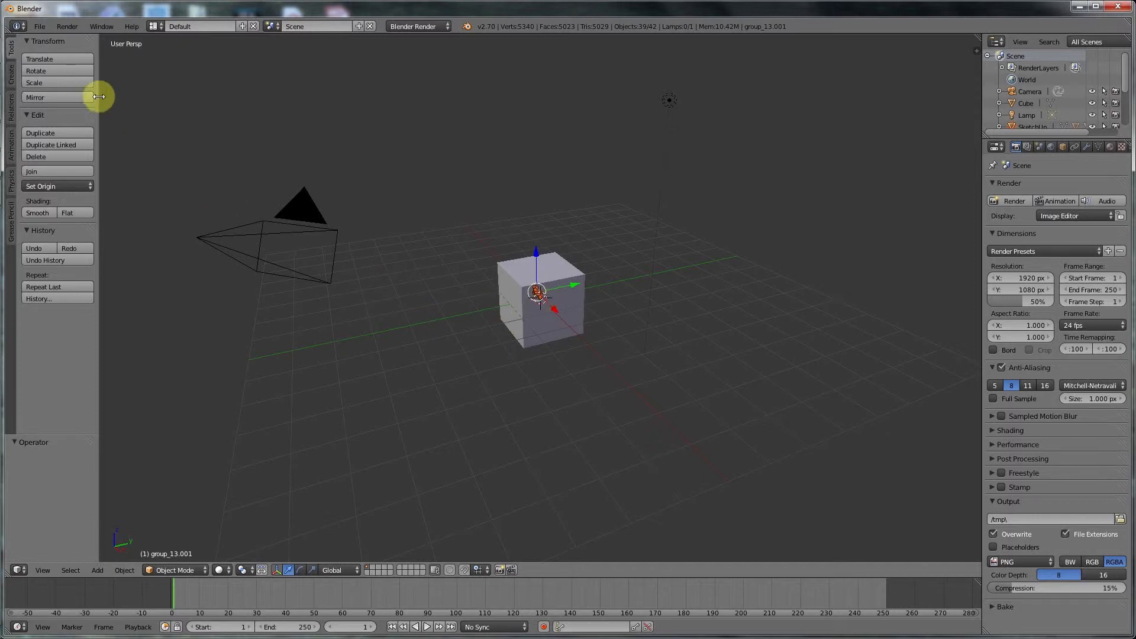
# Step: Export the scene in Autodesk FBX format as microscope into O:\Emicvl\Emicvltest1\Assets, and quit Blender without saving
pyautogui.click(39, 27)
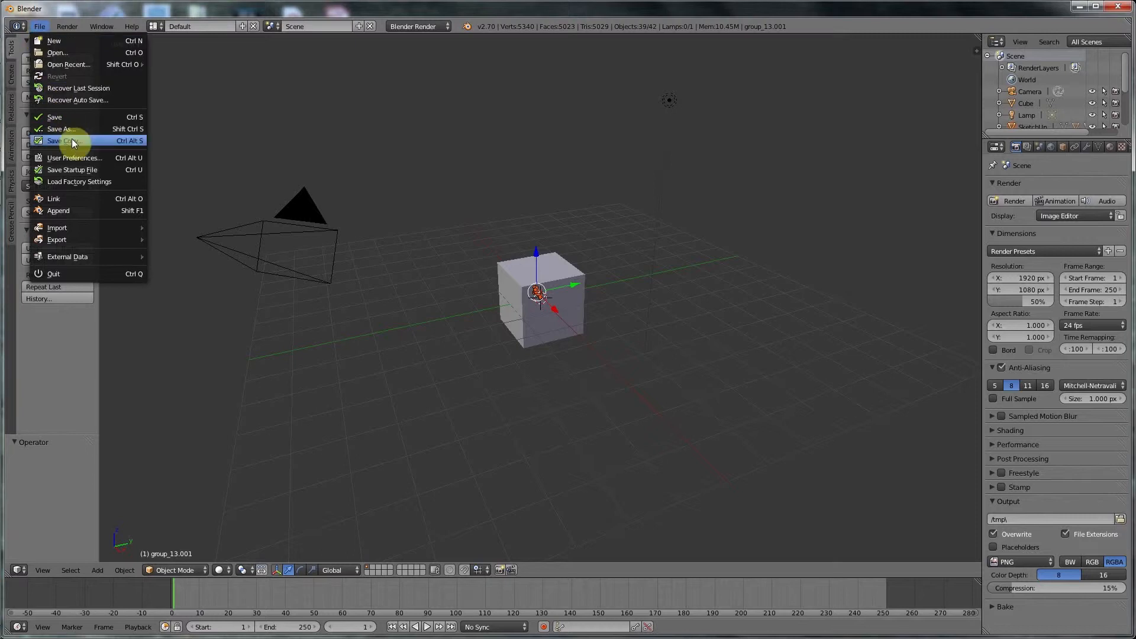
pyautogui.moveTo(119, 243)
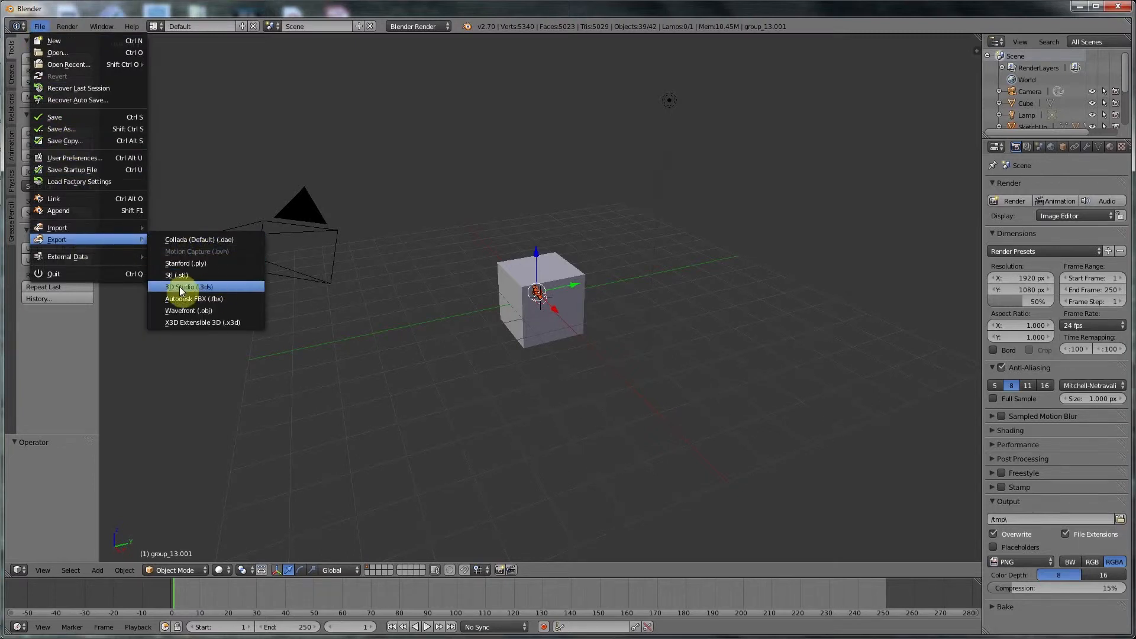
pyautogui.click(214, 299)
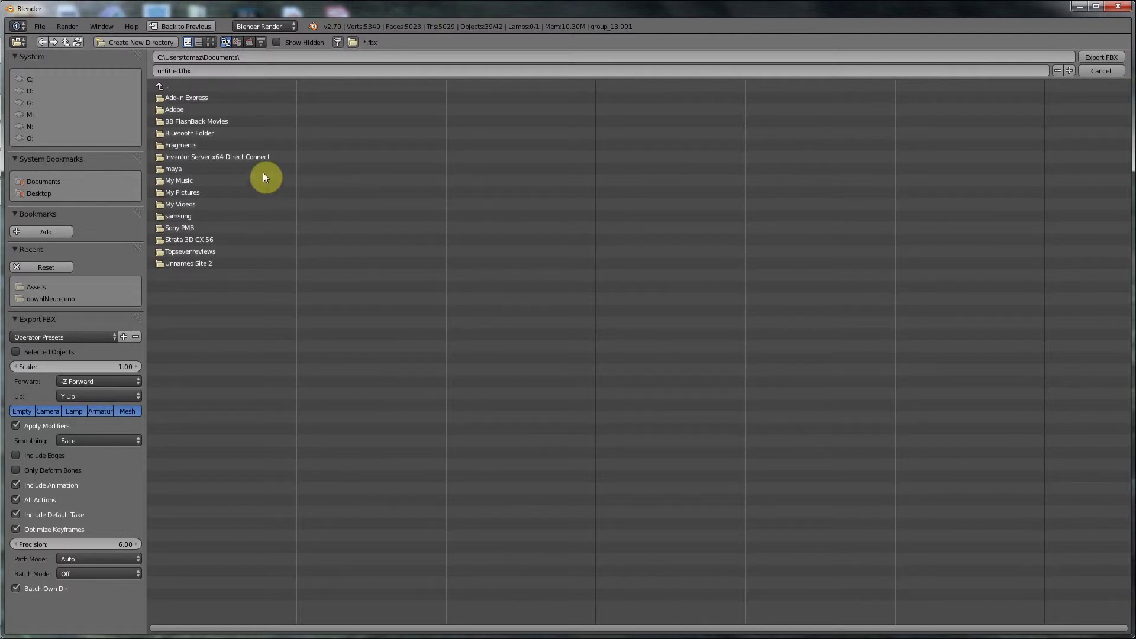
pyautogui.click(21, 138)
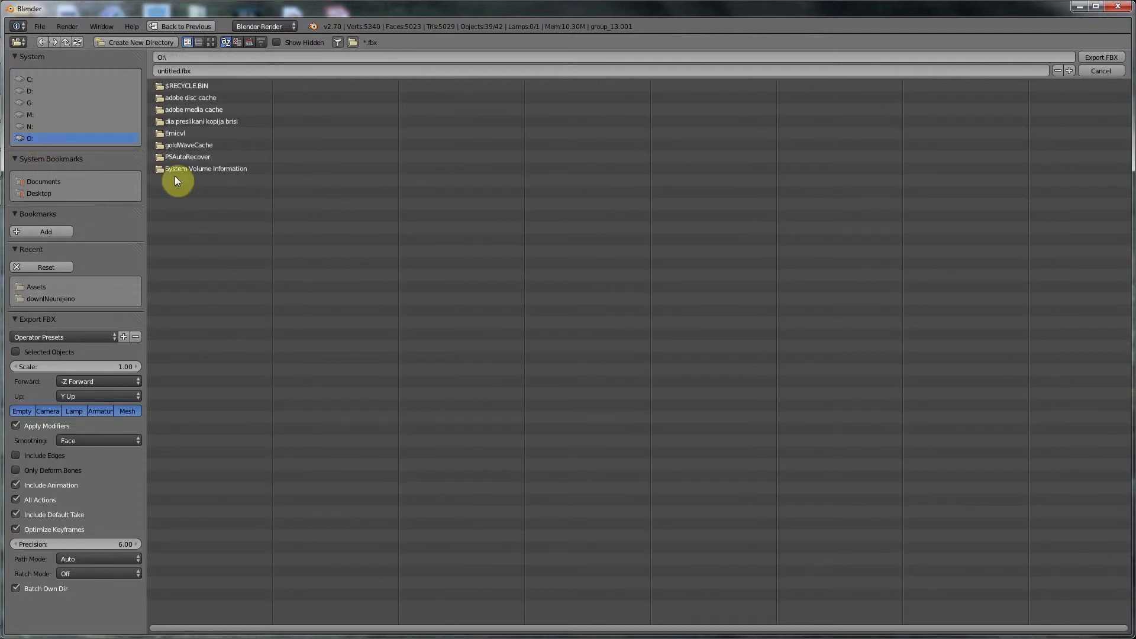
pyautogui.click(176, 134)
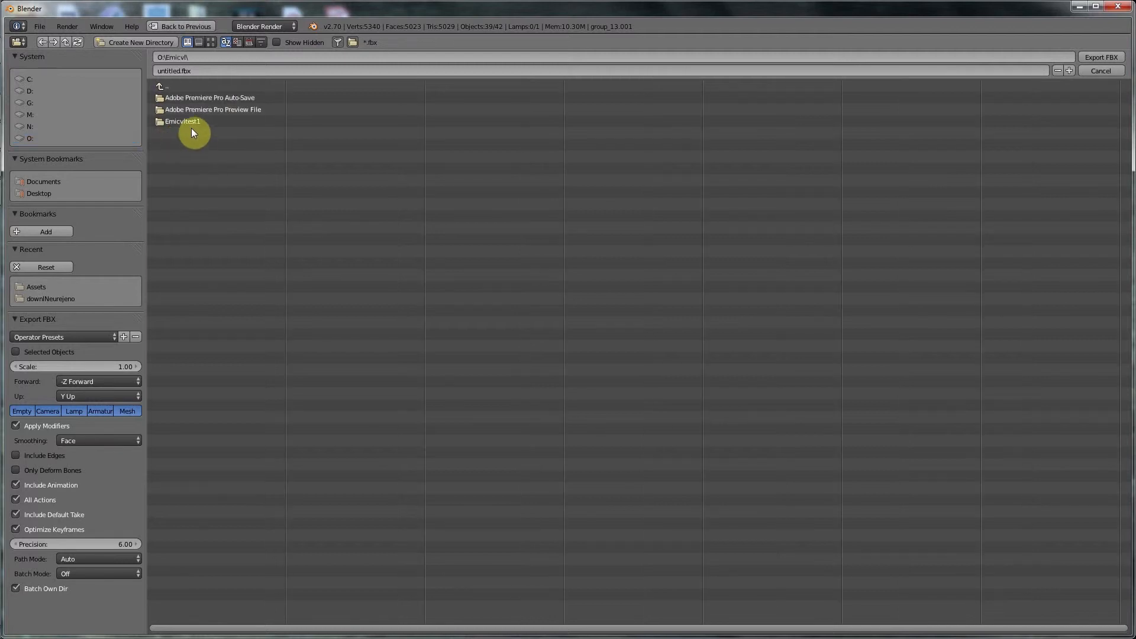
pyautogui.click(187, 122)
pyautogui.click(174, 98)
pyautogui.click(180, 72)
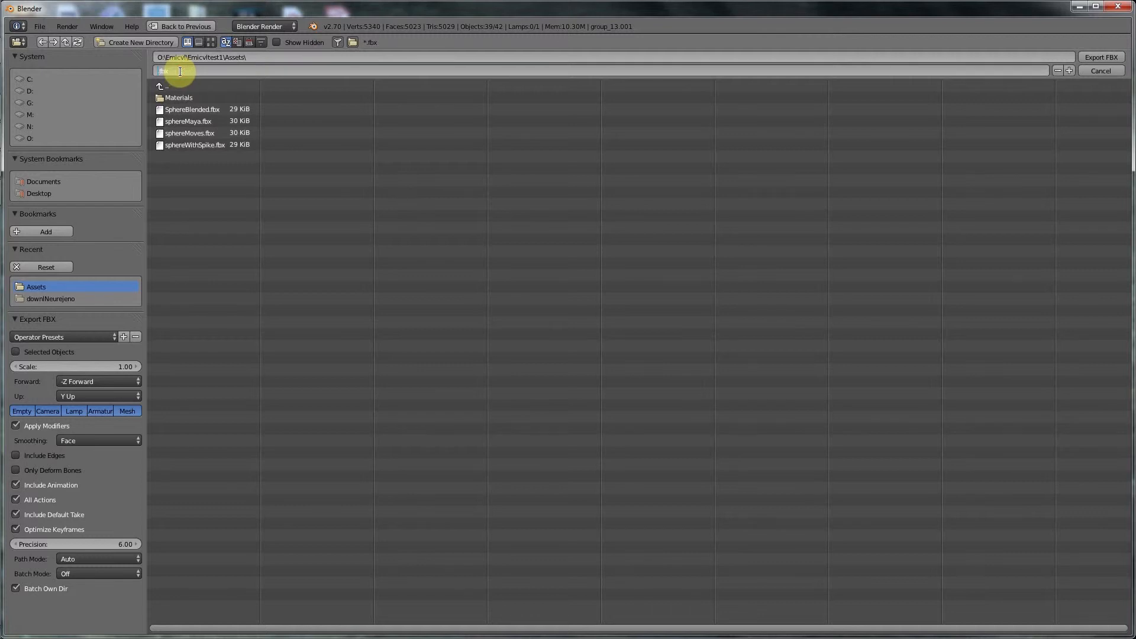
pyautogui.write('microscope')
pyautogui.click(1100, 58)
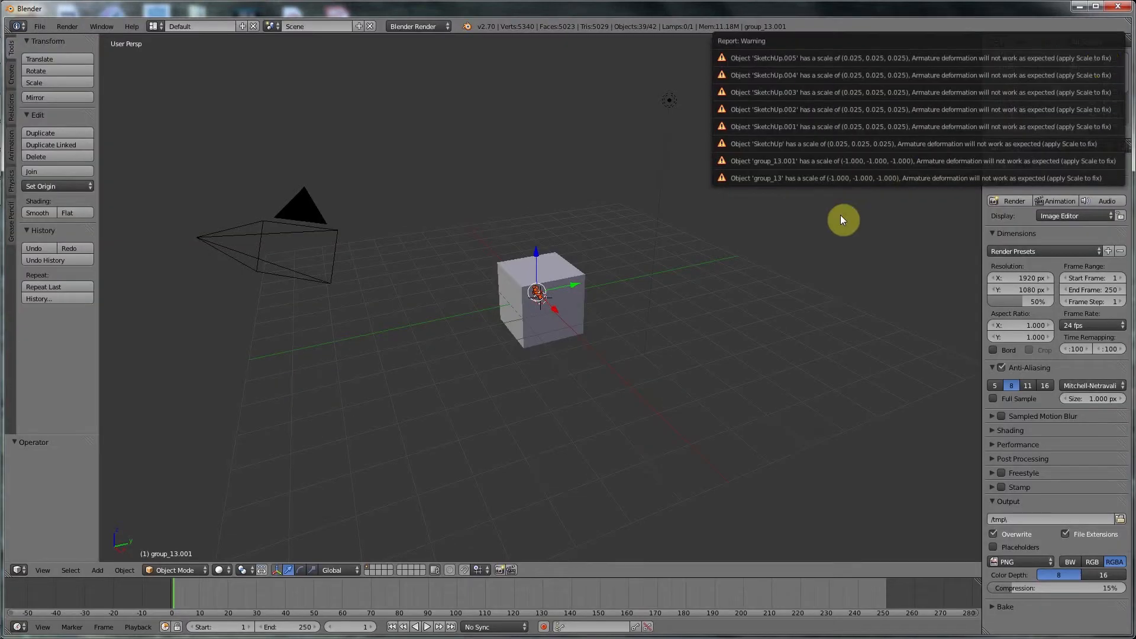
pyautogui.click(1118, 6)
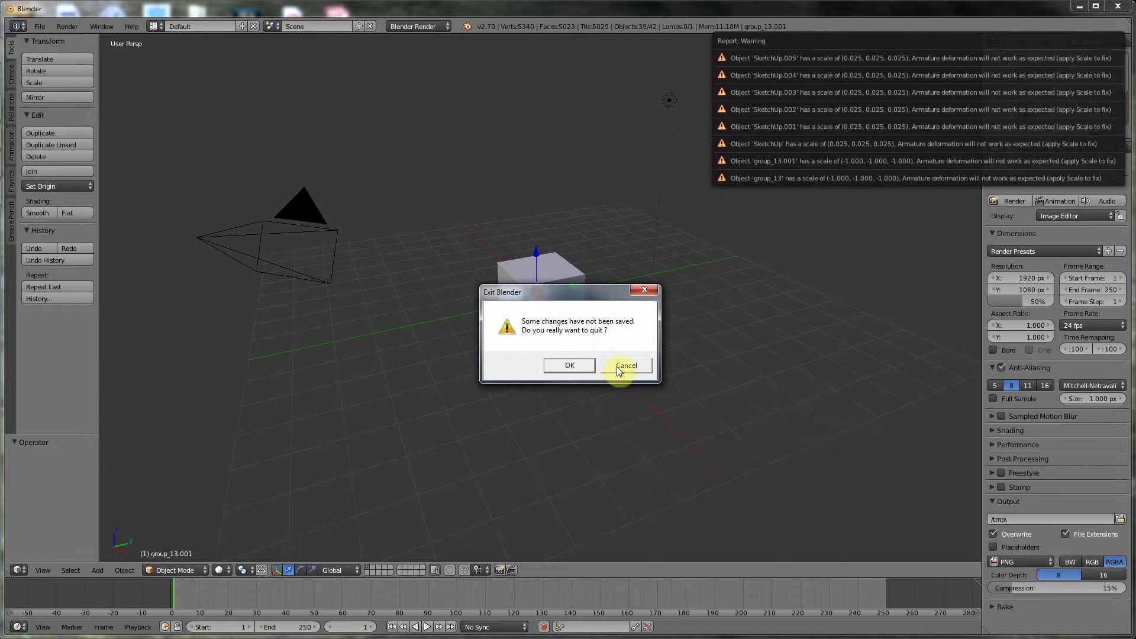
pyautogui.click(568, 366)
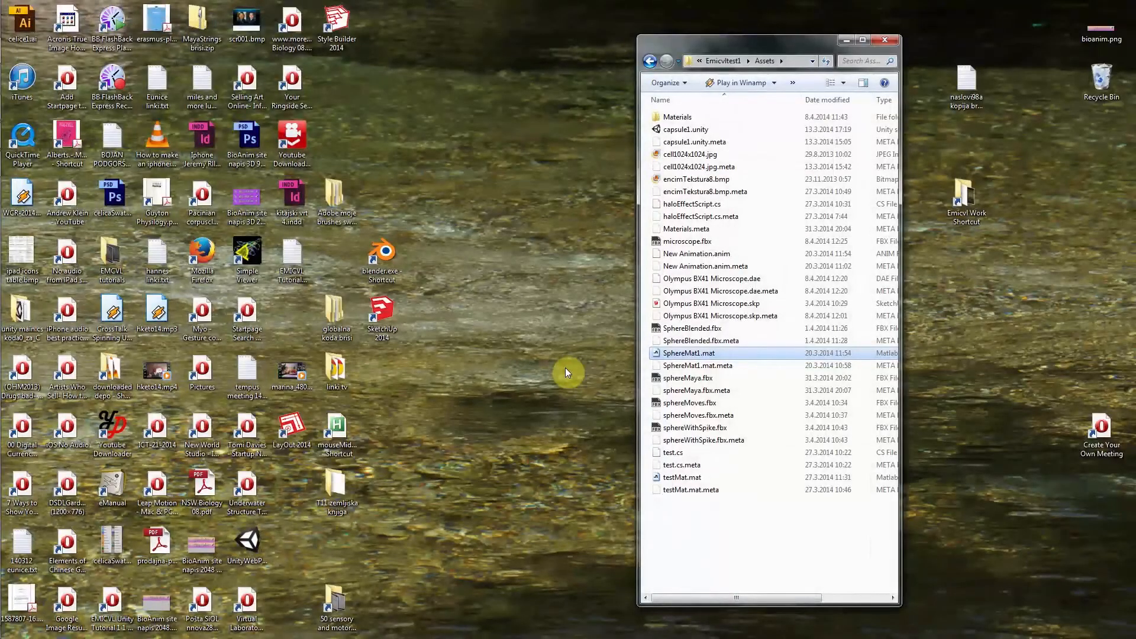
# Step: Create a folder named Microscope inside the Assets folder and move the four Olympus BX41 Microscope files into it
pyautogui.moveTo(445, 4)
pyautogui.click(794, 83)
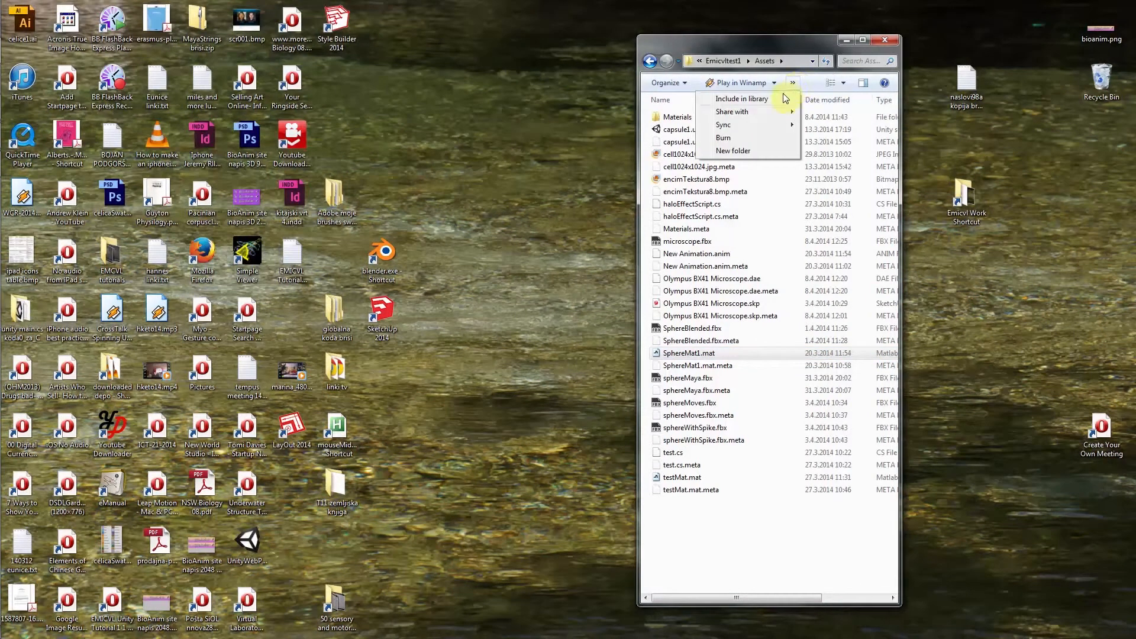
pyautogui.click(766, 157)
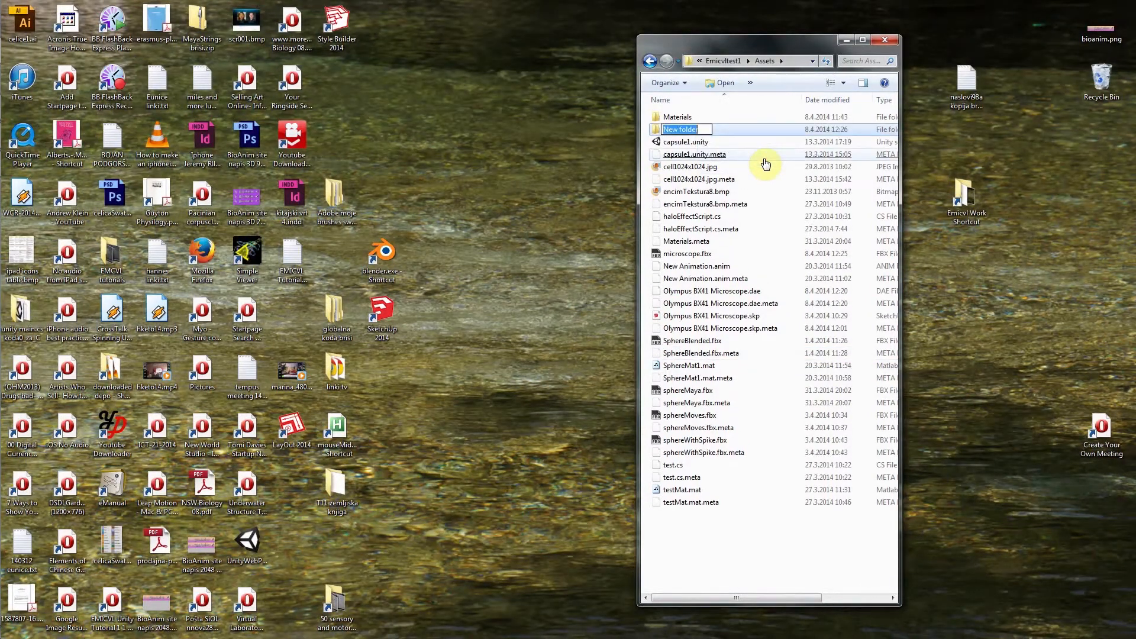
pyautogui.write('M')
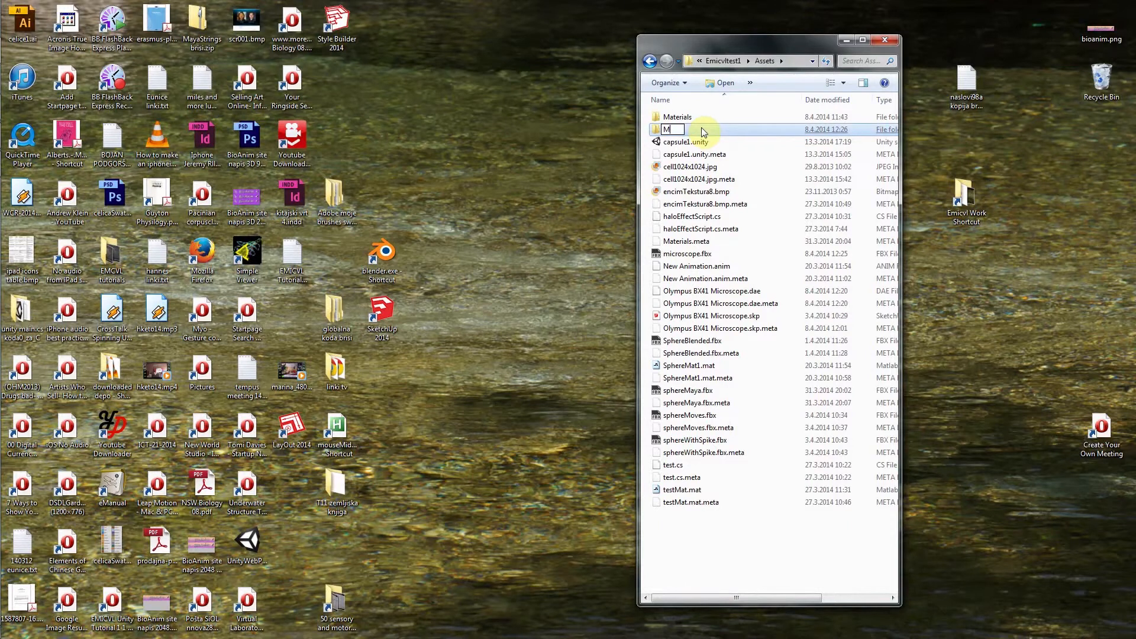
pyautogui.write('icroscope')
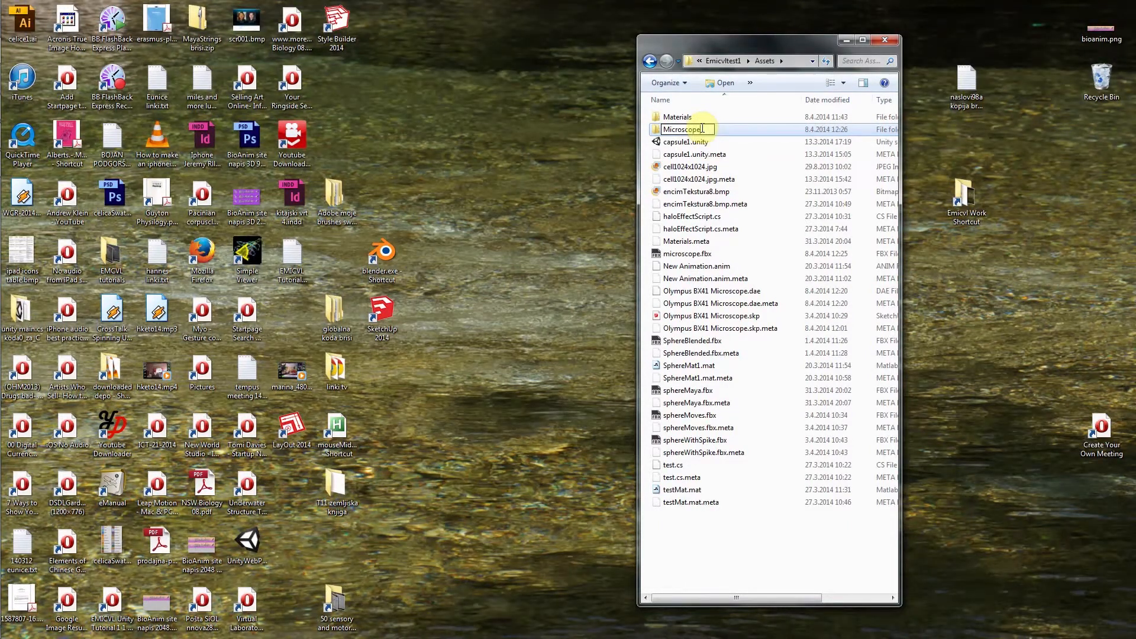
pyautogui.press('Return')
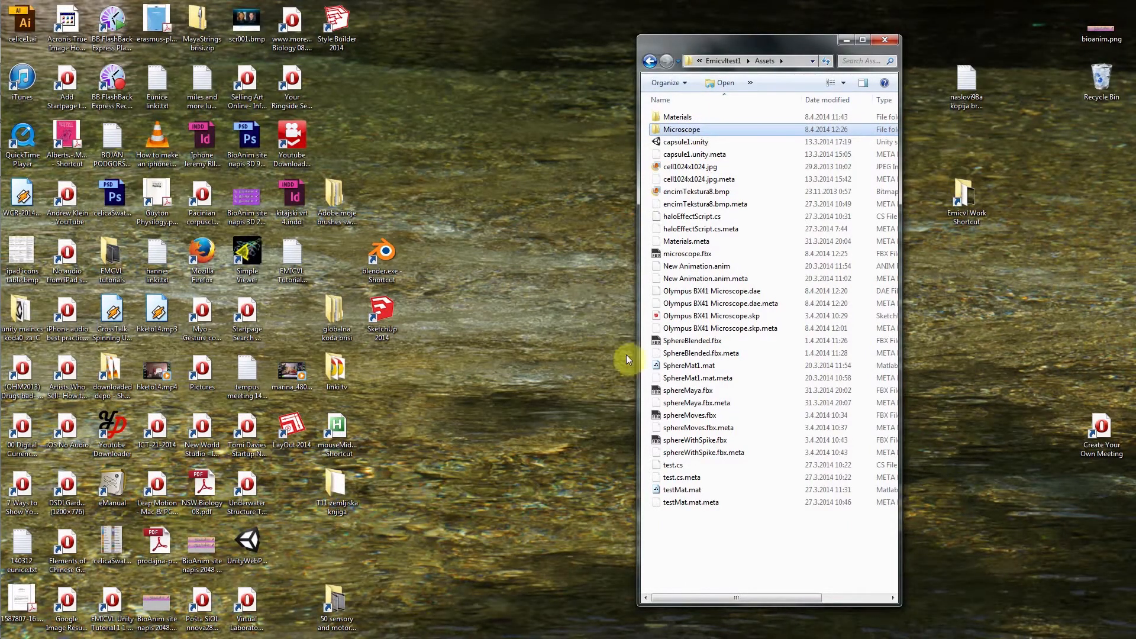
pyautogui.moveTo(642, 290)
pyautogui.mouseDown()
pyautogui.moveTo(692, 333)
pyautogui.moveTo(720, 181)
pyautogui.moveTo(693, 130)
pyautogui.mouseUp()
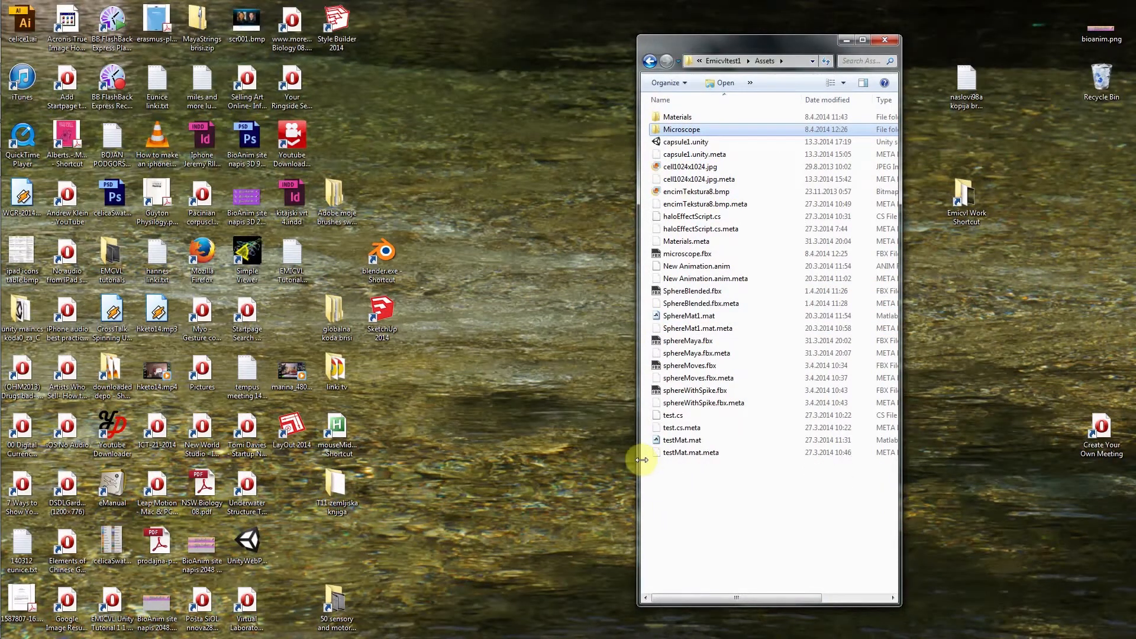
pyautogui.click(689, 527)
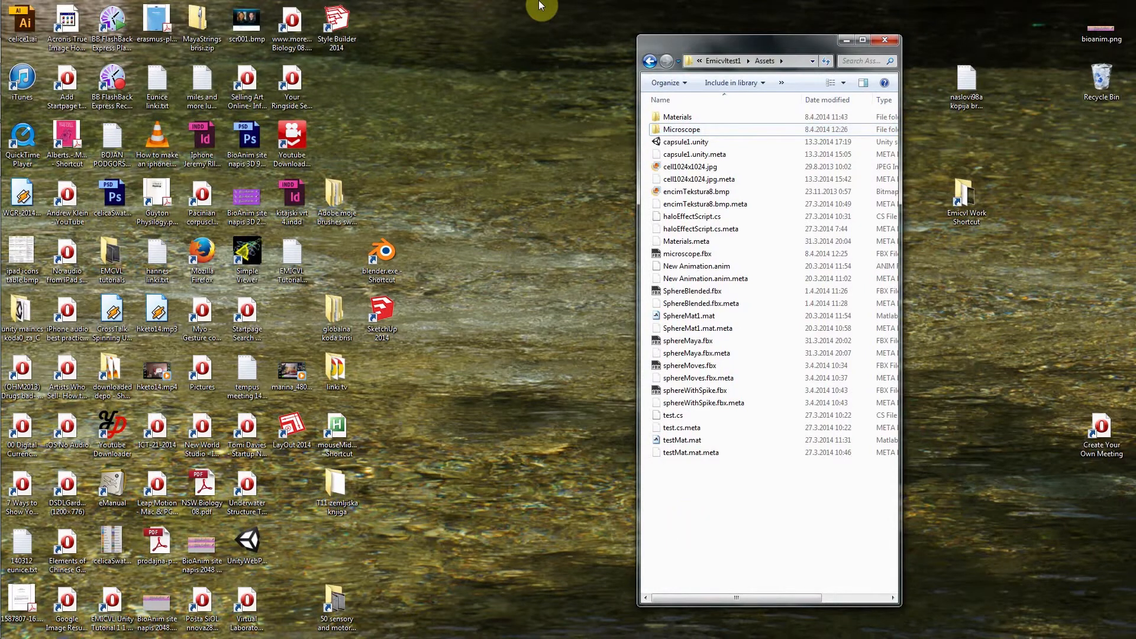
# Step: Switch to Unity, dismissing the welcome window, and move the microscope model into the Microscope folder, opening that folder
pyautogui.click(493, 17)
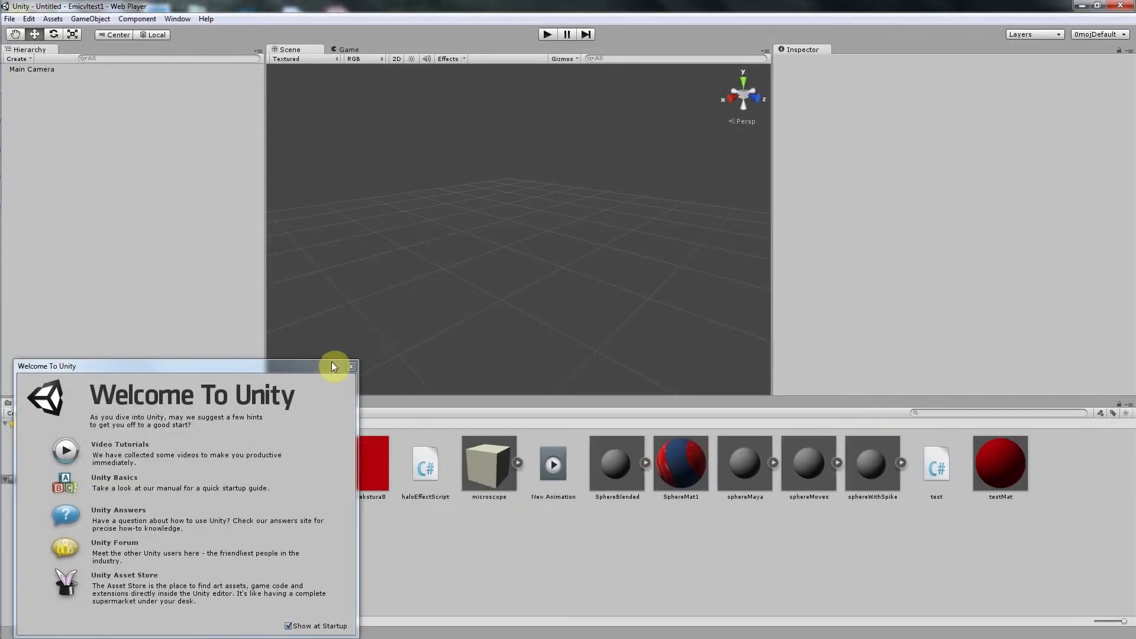
pyautogui.click(351, 367)
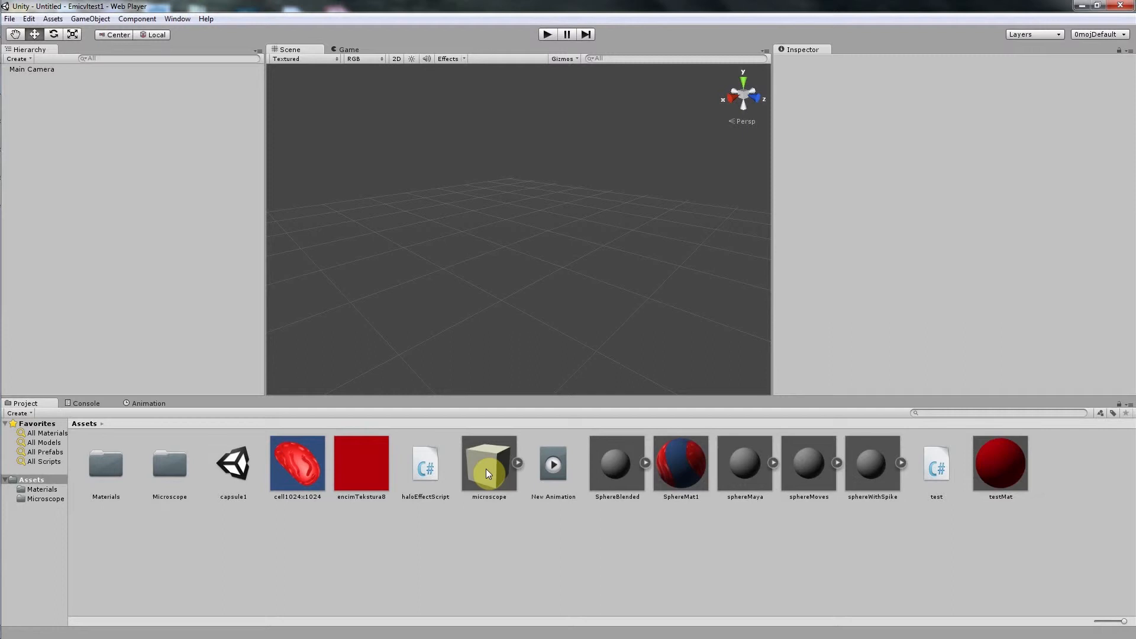
pyautogui.moveTo(487, 469); pyautogui.dragTo(171, 463)
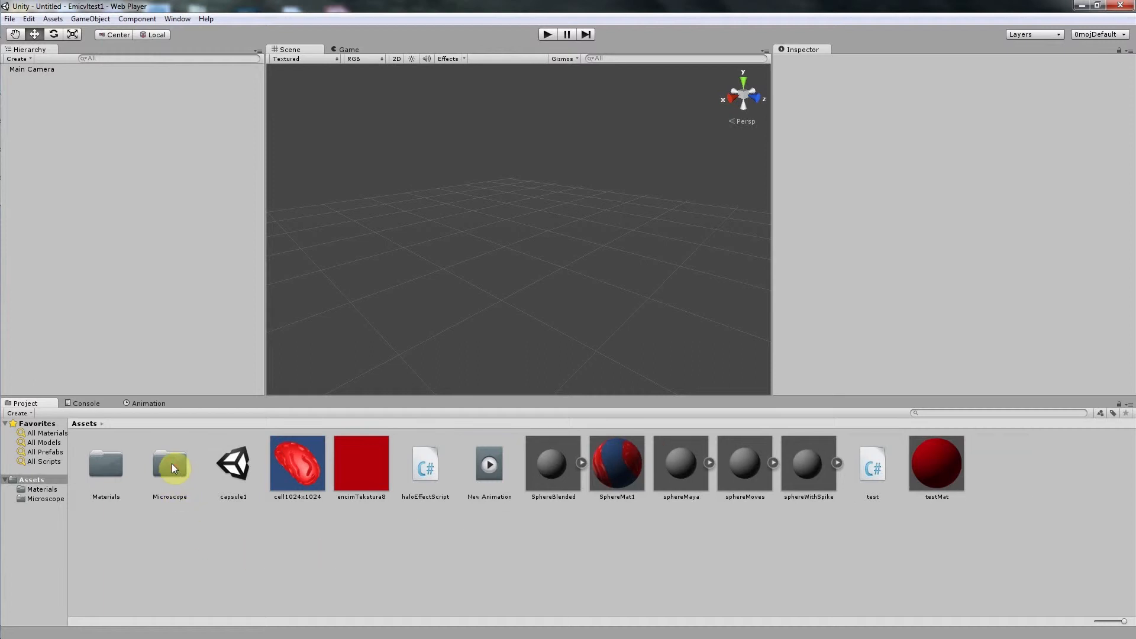
pyautogui.click(171, 463)
pyautogui.doubleClick(172, 463)
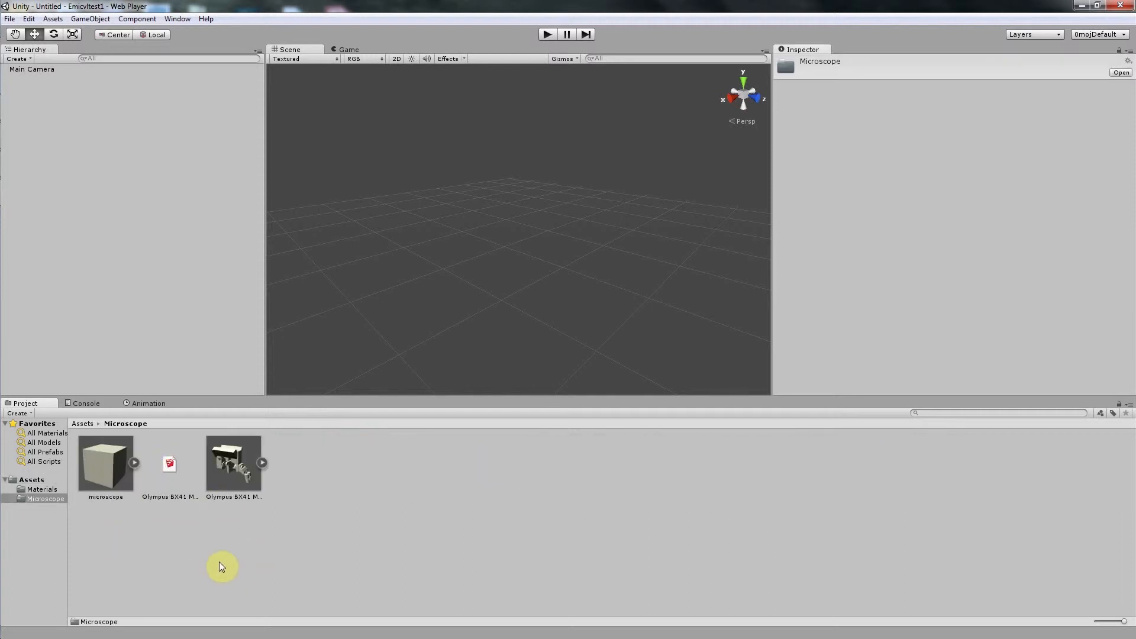
# Step: Set the Scale Factor in the microscope model's import settings to 11 and apply the change
pyautogui.click(107, 470)
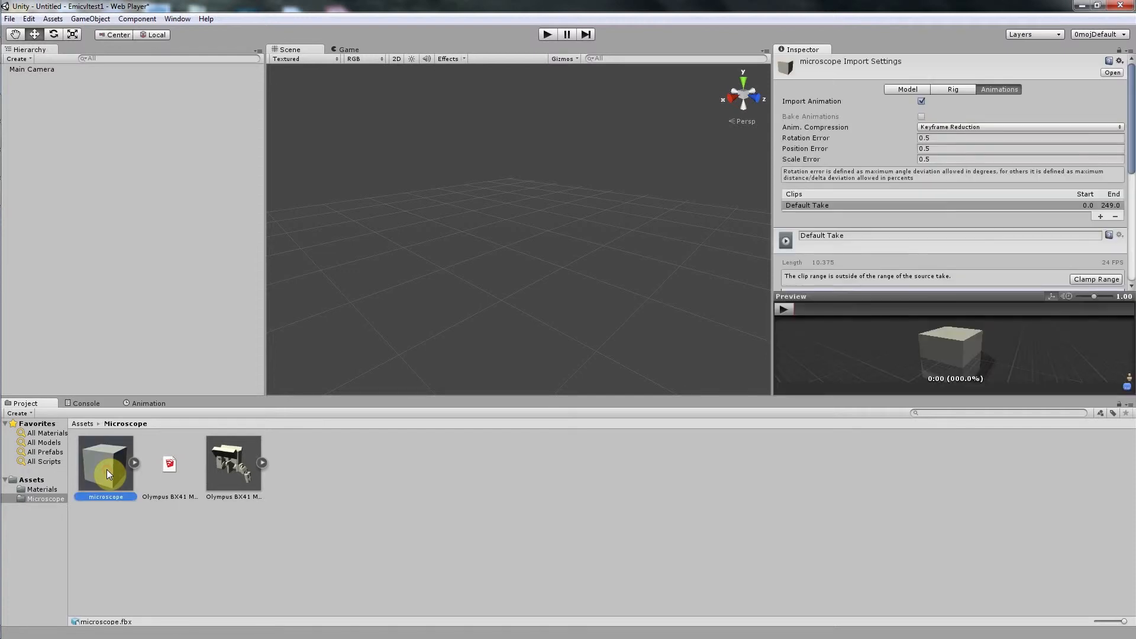
pyautogui.click(909, 87)
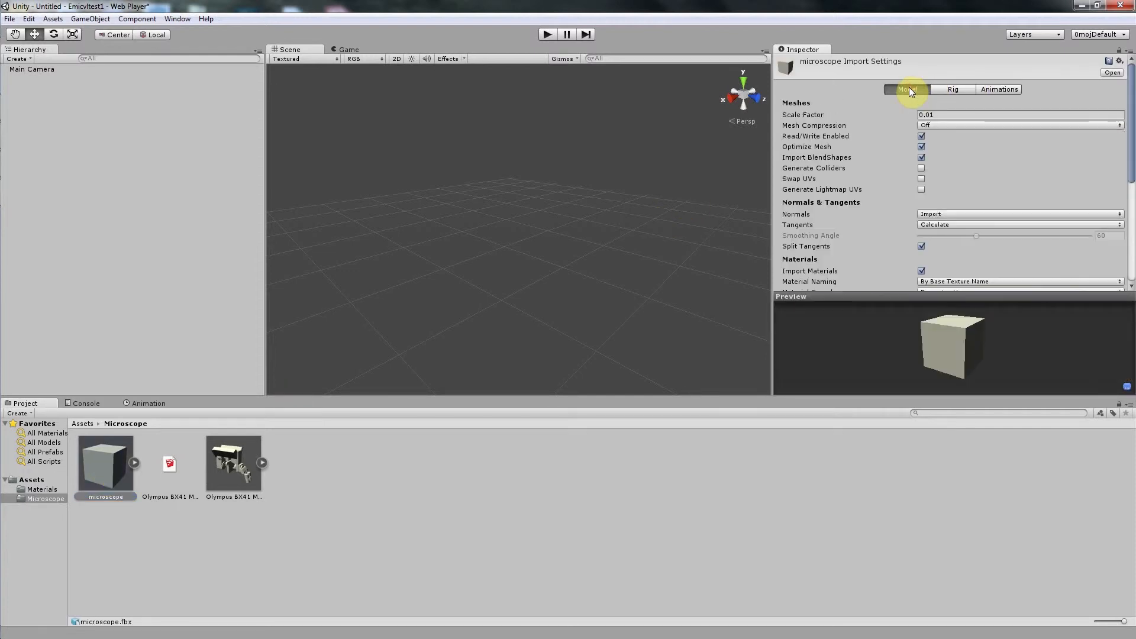
pyautogui.click(931, 115)
pyautogui.write('11')
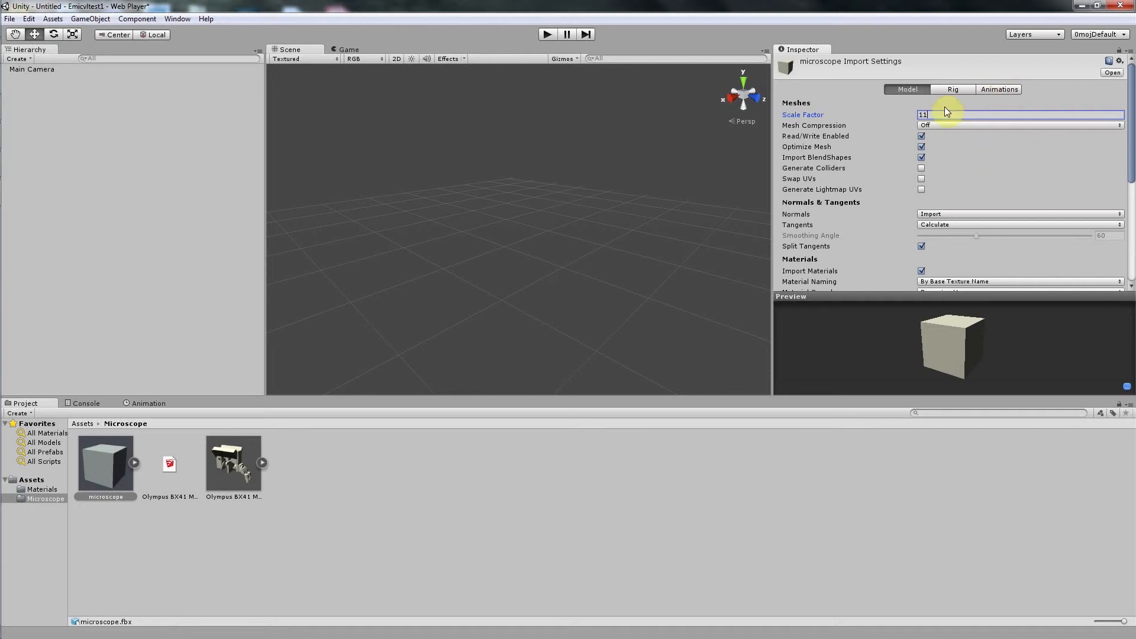
pyautogui.scroll(-5, 1124, 231)
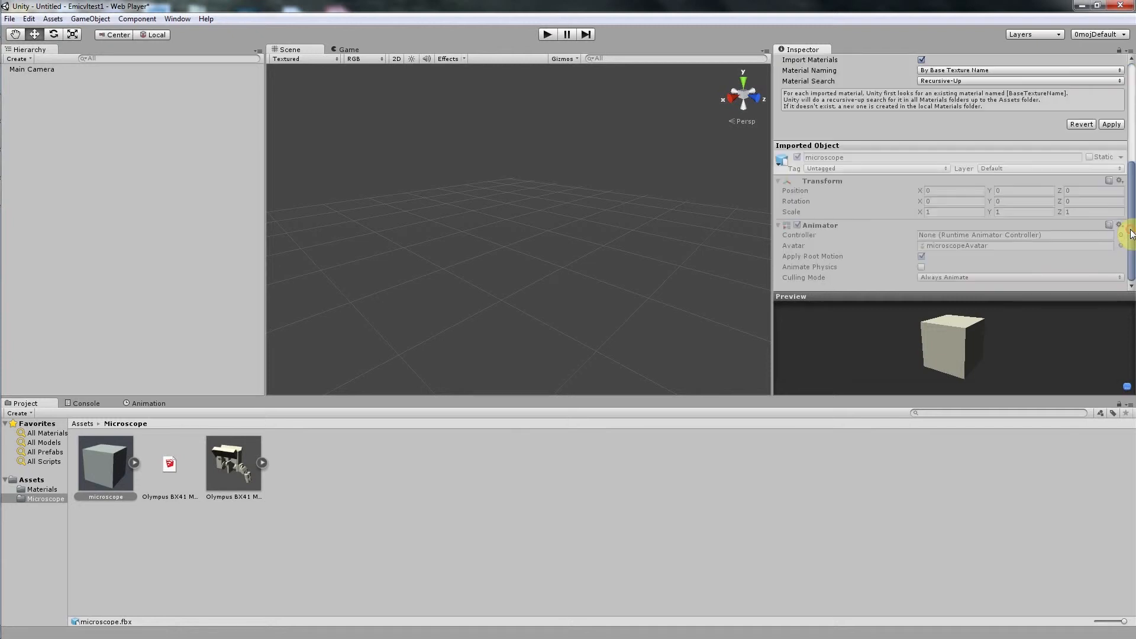
pyautogui.click(1110, 125)
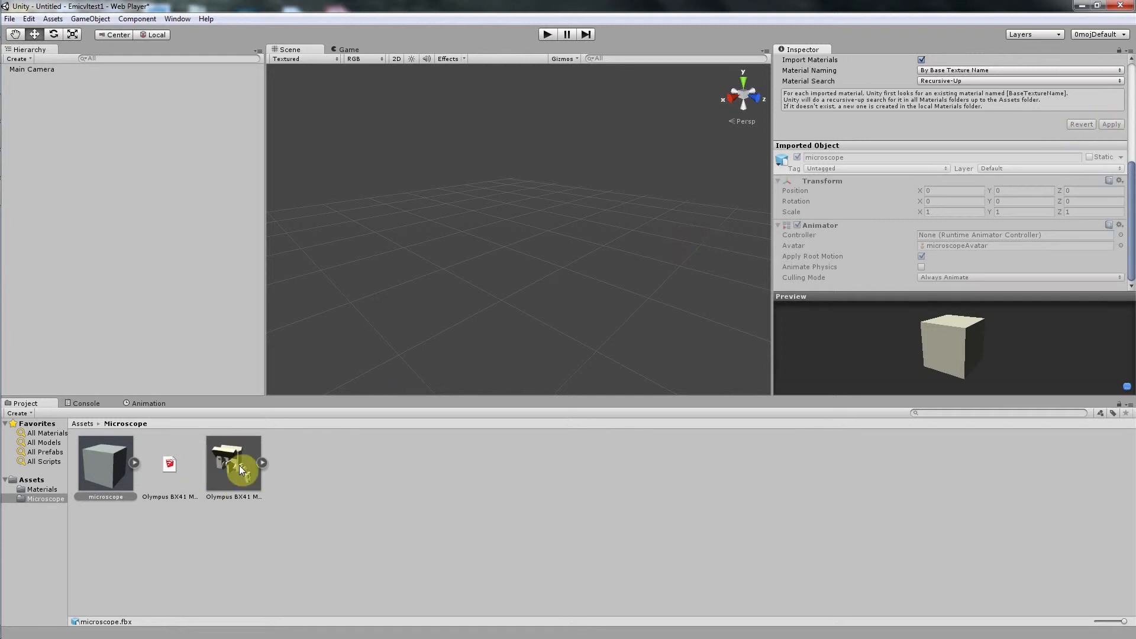
# Step: Add the microscope model to the scene hierarchy and expand it to show its child objects
pyautogui.moveTo(101, 477); pyautogui.dragTo(92, 315)
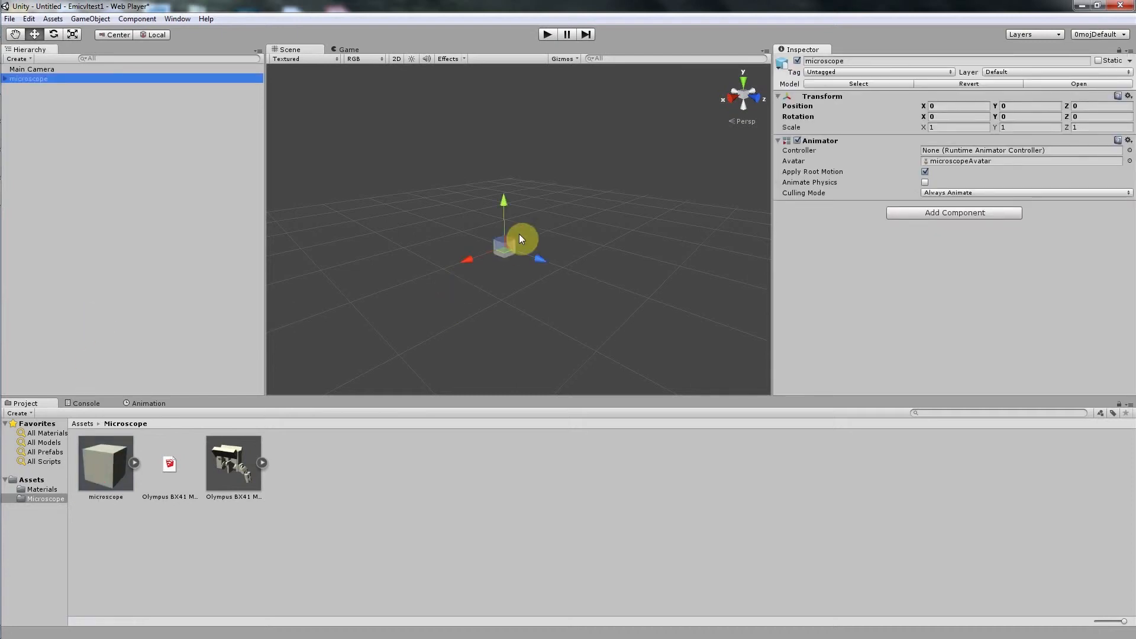
pyautogui.click(4, 79)
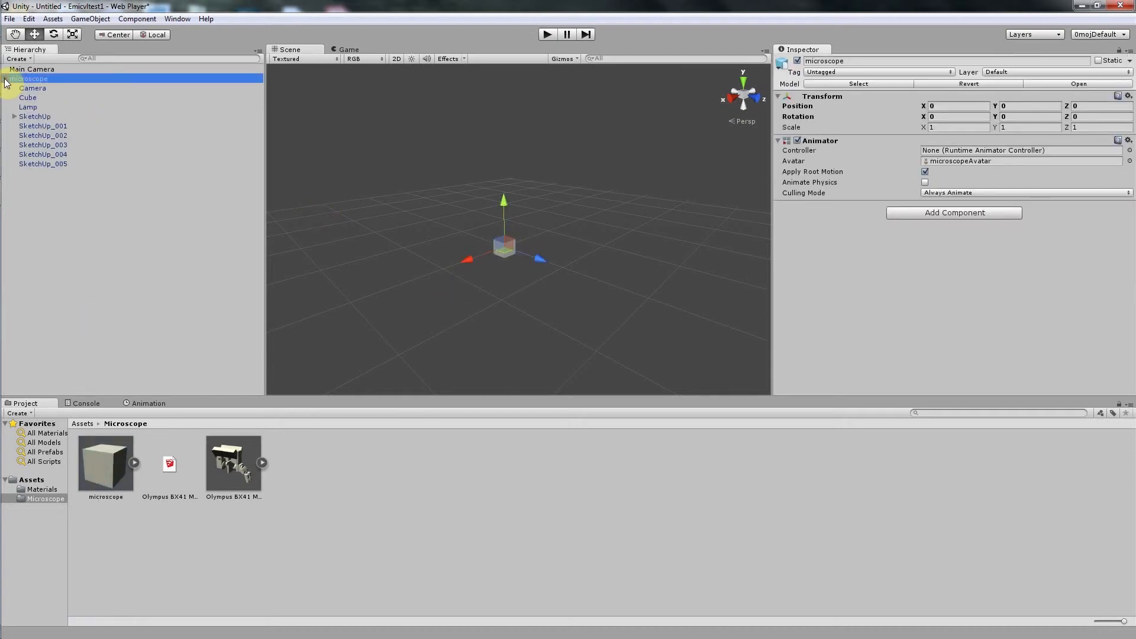
# Step: Delete the Cube child object from the microscope and focus the scene on the whole microscope model
pyautogui.click(29, 98)
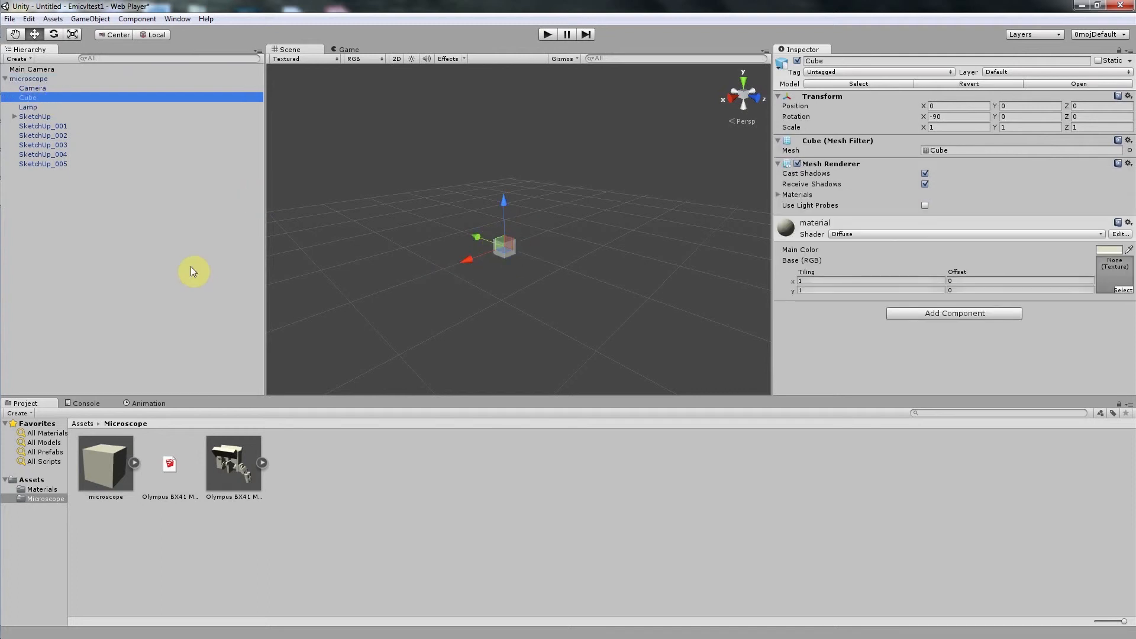
pyautogui.press('Delete')
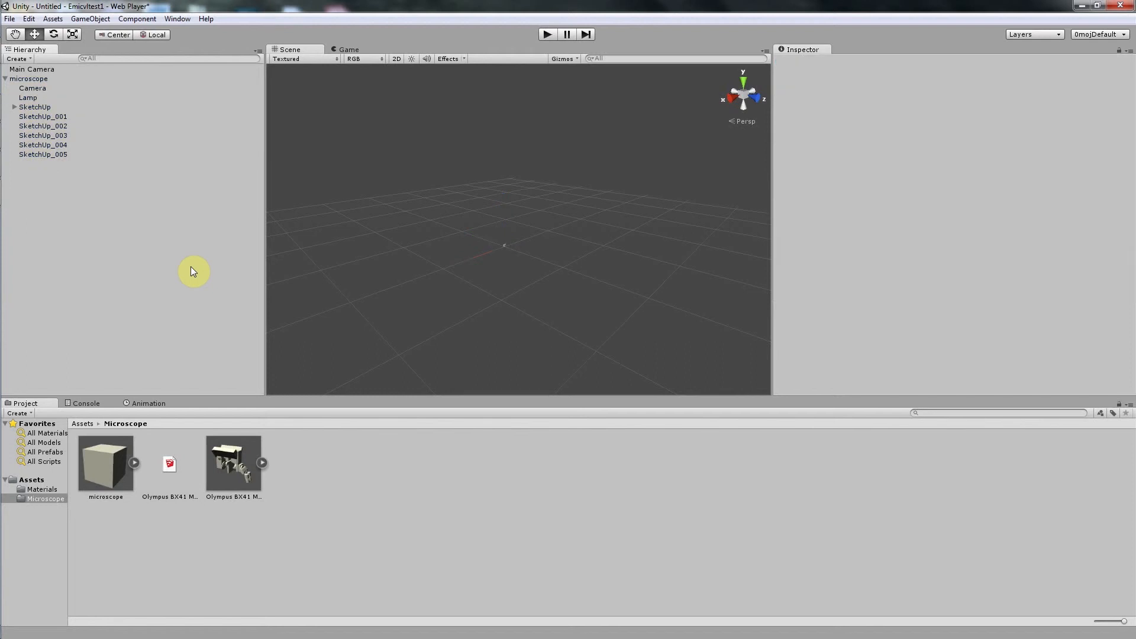
pyautogui.click(37, 79)
pyautogui.press('f')
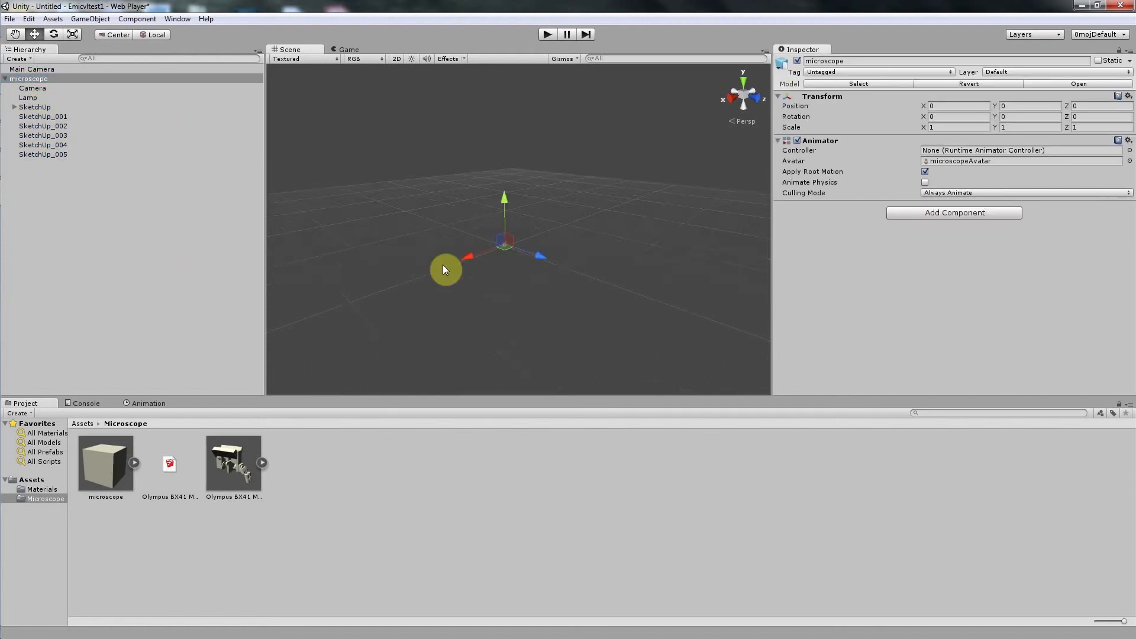
pyautogui.keyDown('alt'); pyautogui.moveTo(615, 211); pyautogui.dragTo(641, 248); pyautogui.keyUp('alt')
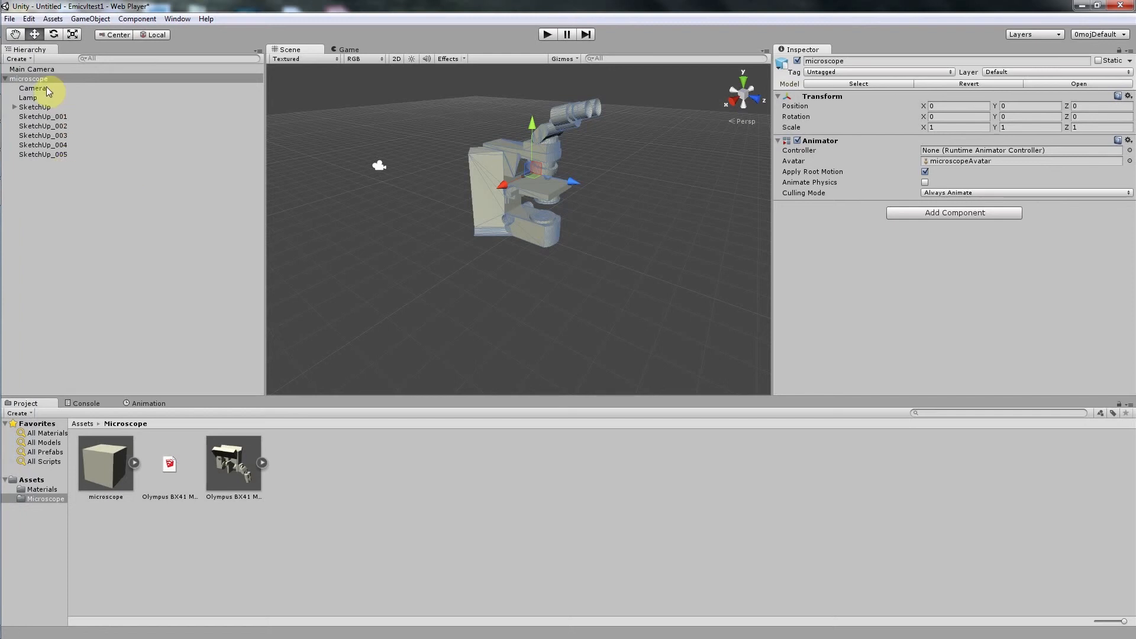
# Step: Apply the encimTekstura8 texture from the Assets folder to group_5 under the microscope's SketchUp object
pyautogui.click(14, 107)
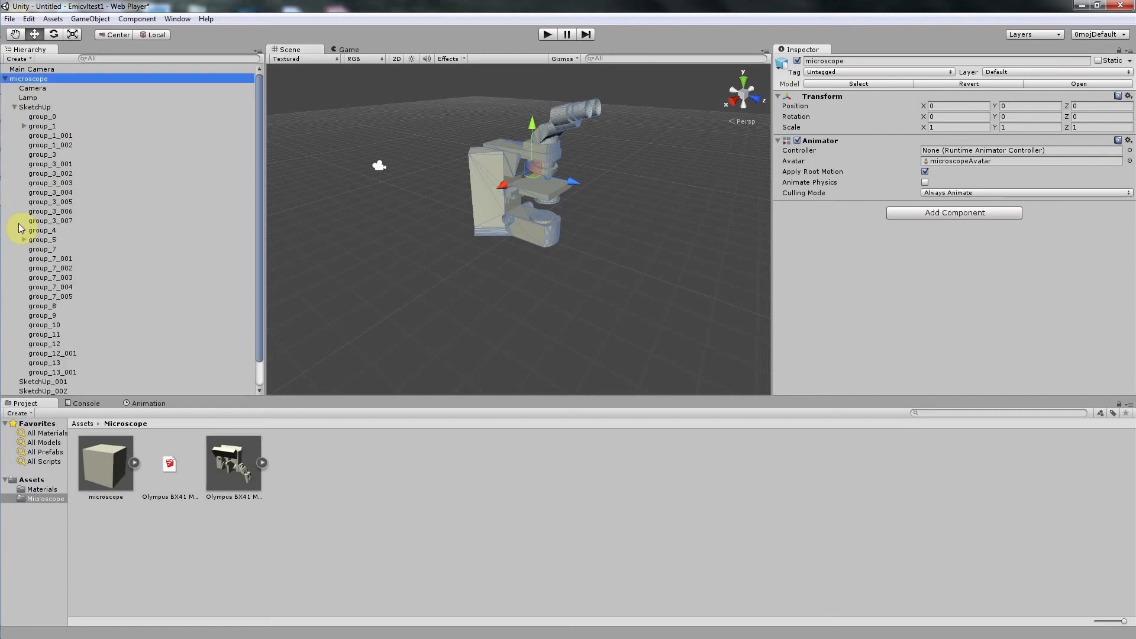
pyautogui.click(42, 240)
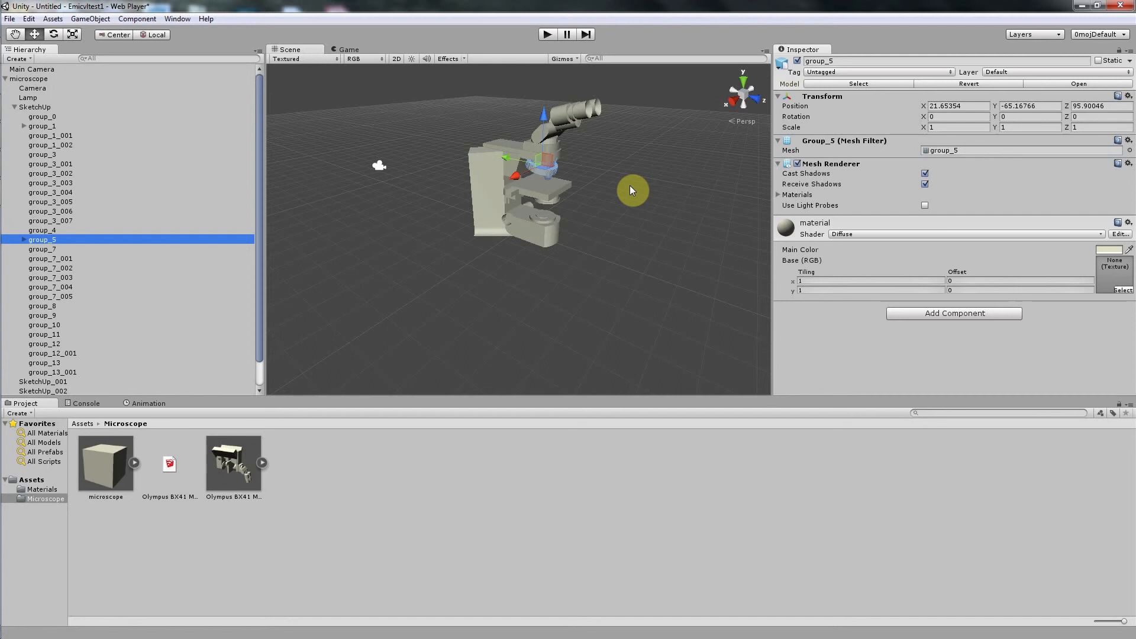
pyautogui.press('f')
pyautogui.keyDown('alt'); pyautogui.moveTo(654, 321); pyautogui.dragTo(649, 185); pyautogui.keyUp('alt')
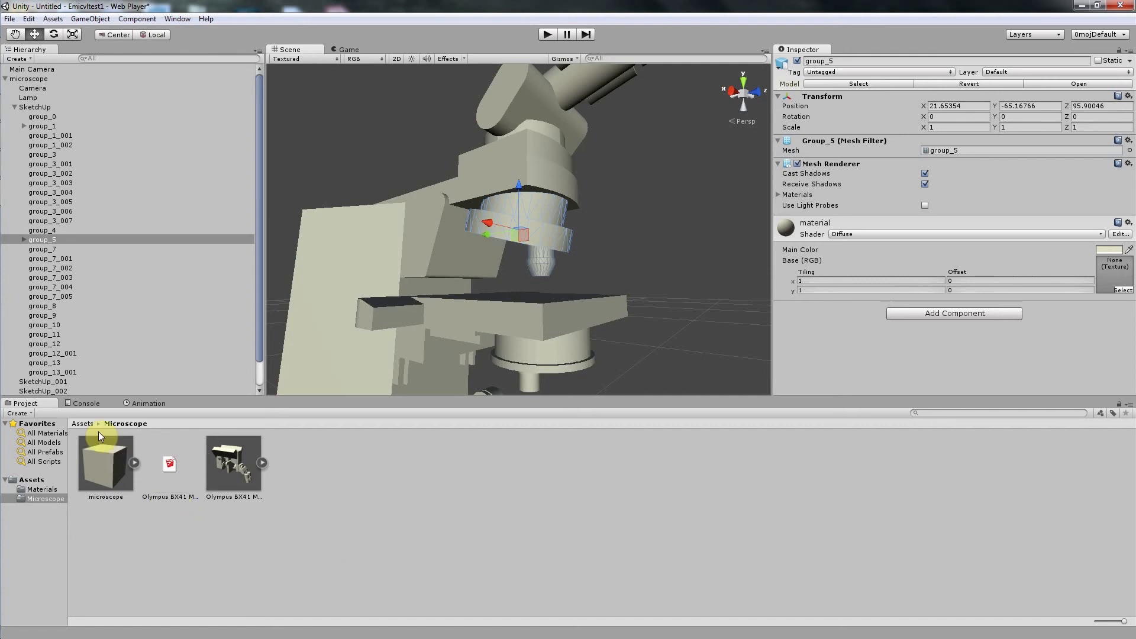
pyautogui.click(84, 423)
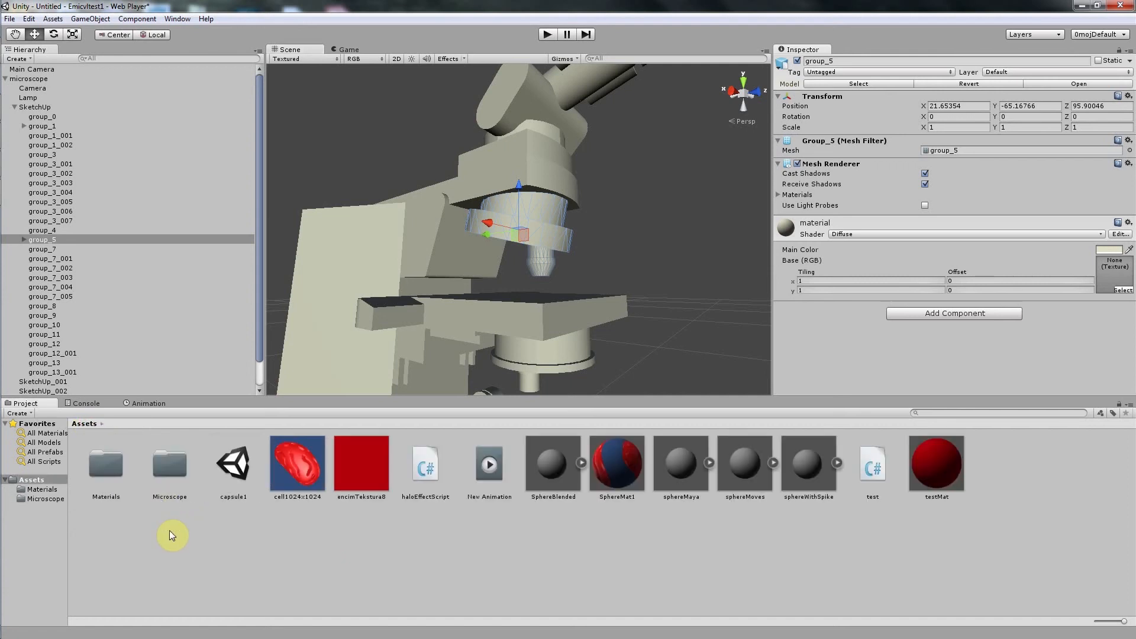
pyautogui.moveTo(355, 466); pyautogui.dragTo(83, 242)
pyautogui.click(654, 241)
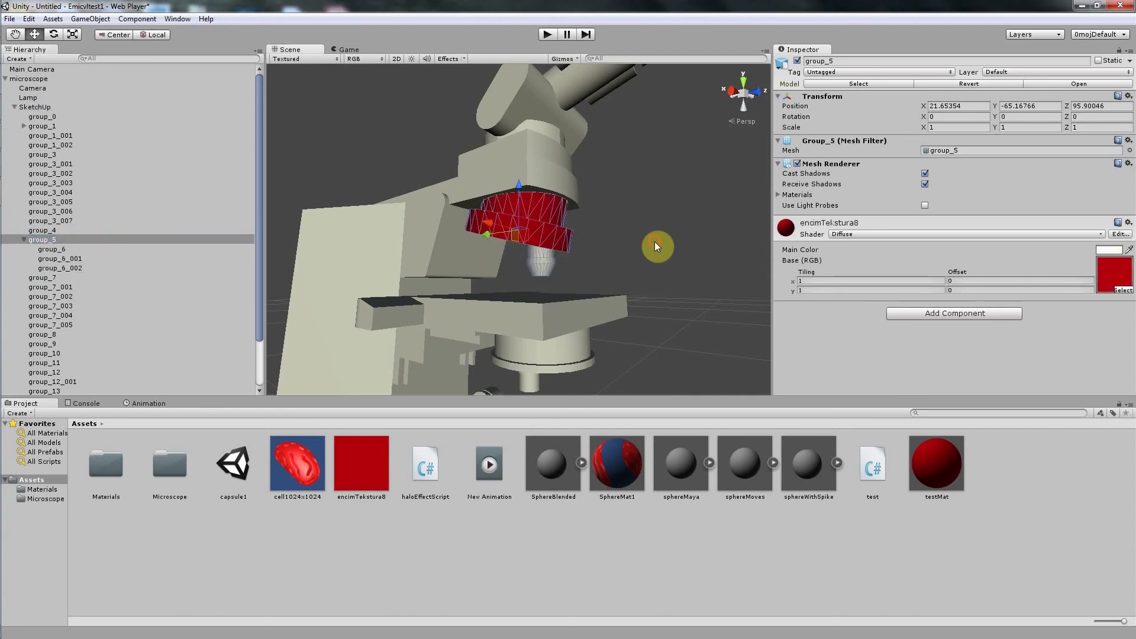
pyautogui.keyDown('alt'); pyautogui.moveTo(657, 241); pyautogui.dragTo(608, 280); pyautogui.keyUp('alt')
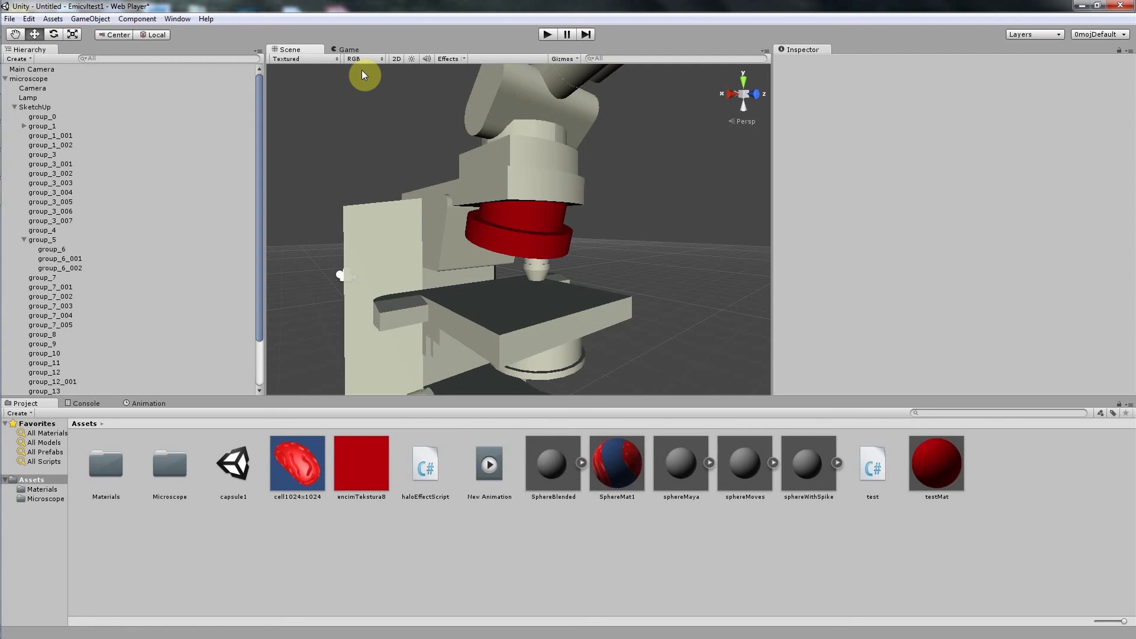
pyautogui.moveTo(3, 246)
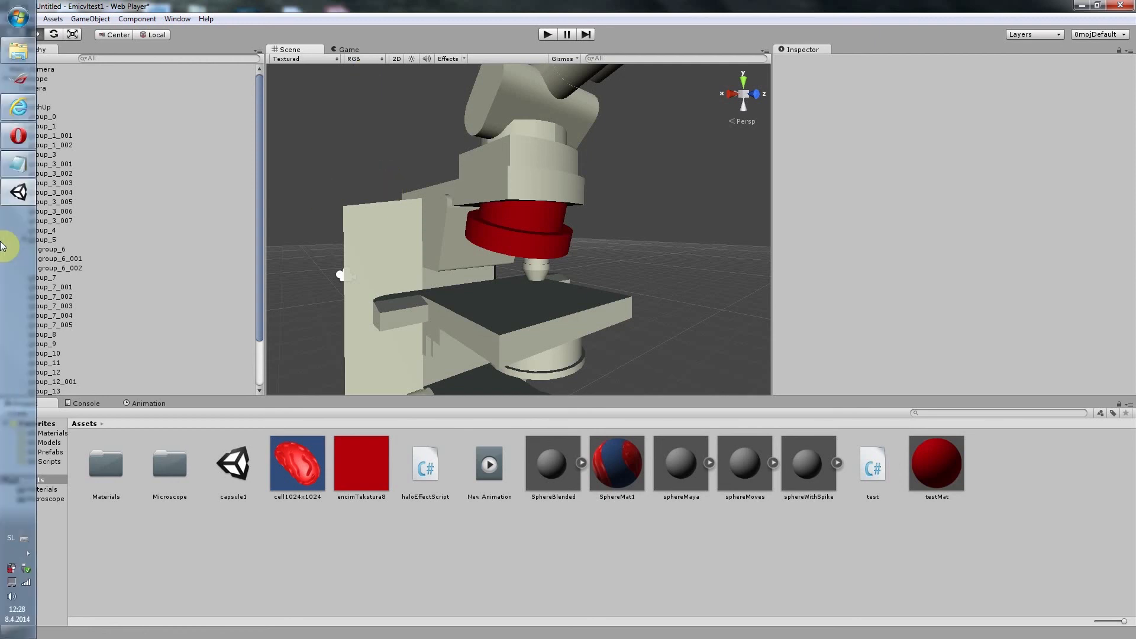